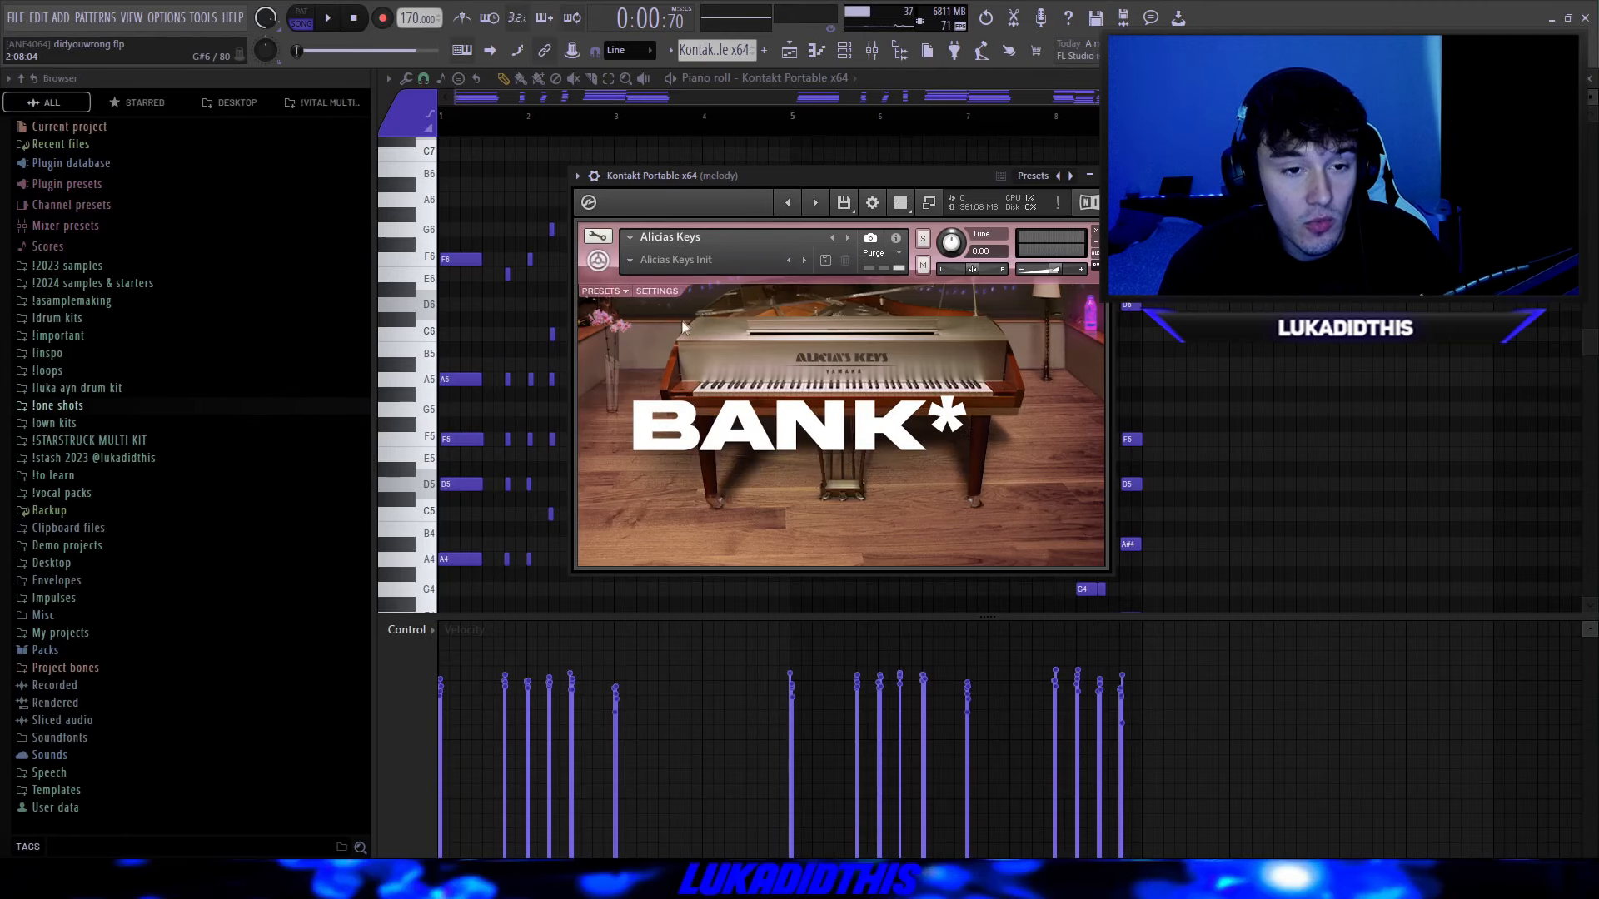
Step: Close the Kontakt Portable piano window and examine the melody's chords in the piano roll
key("Escape")
scroll(754, 395, "down", 2)
scroll(754, 394, "up", 2)
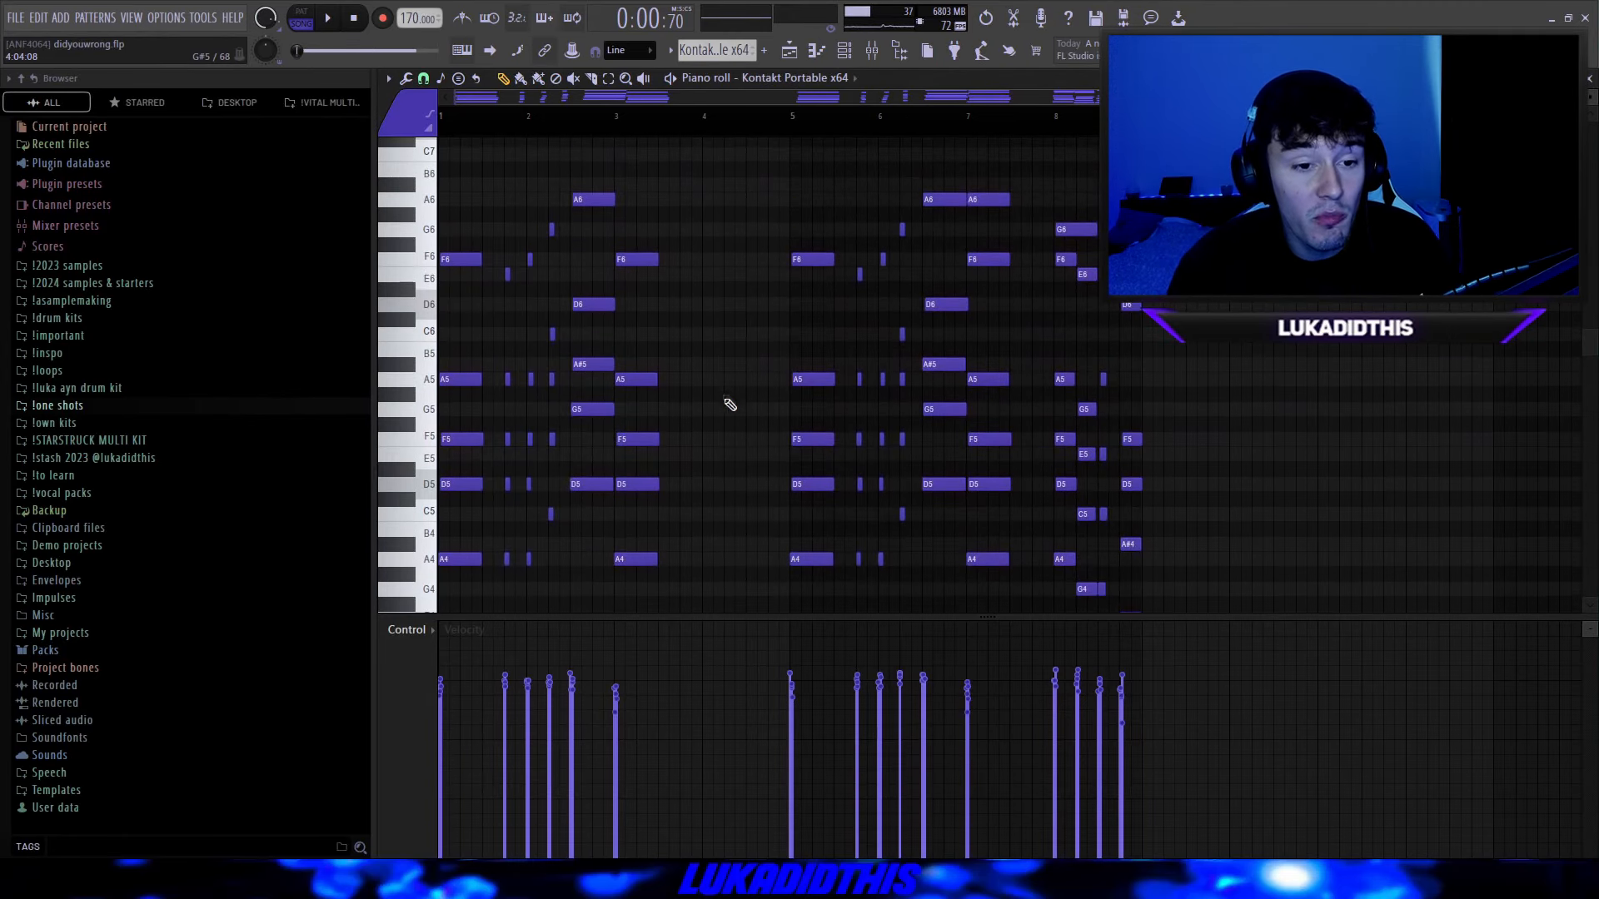
scroll(728, 400, "down", 2)
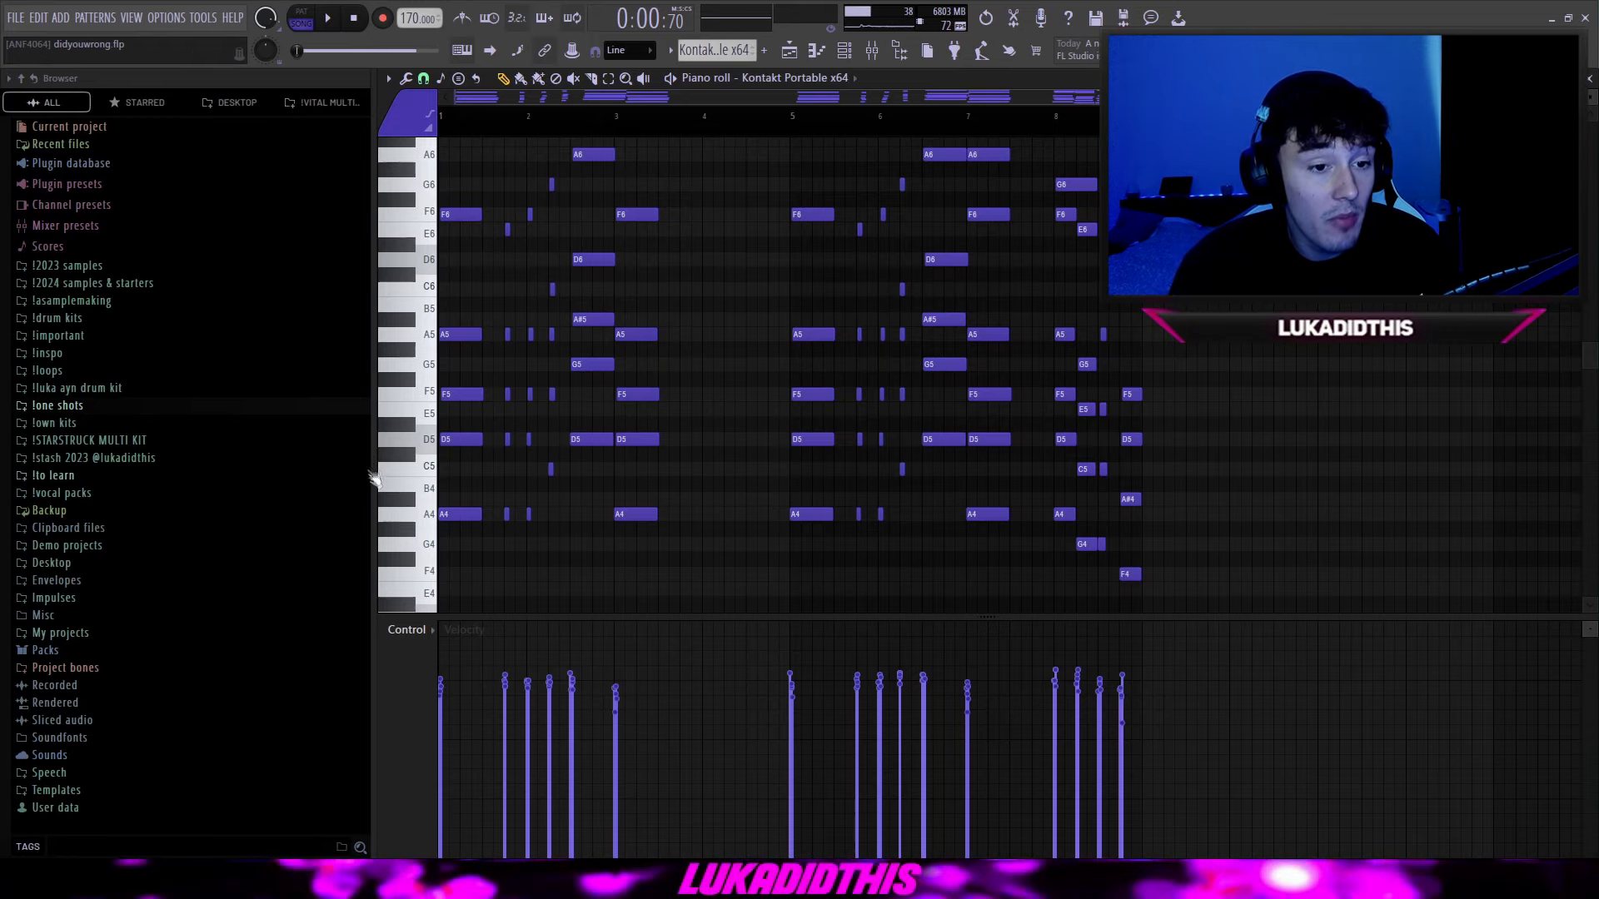
scroll(416, 408, "down", 2)
scroll(416, 408, "up", 4)
scroll(429, 387, "up", 1)
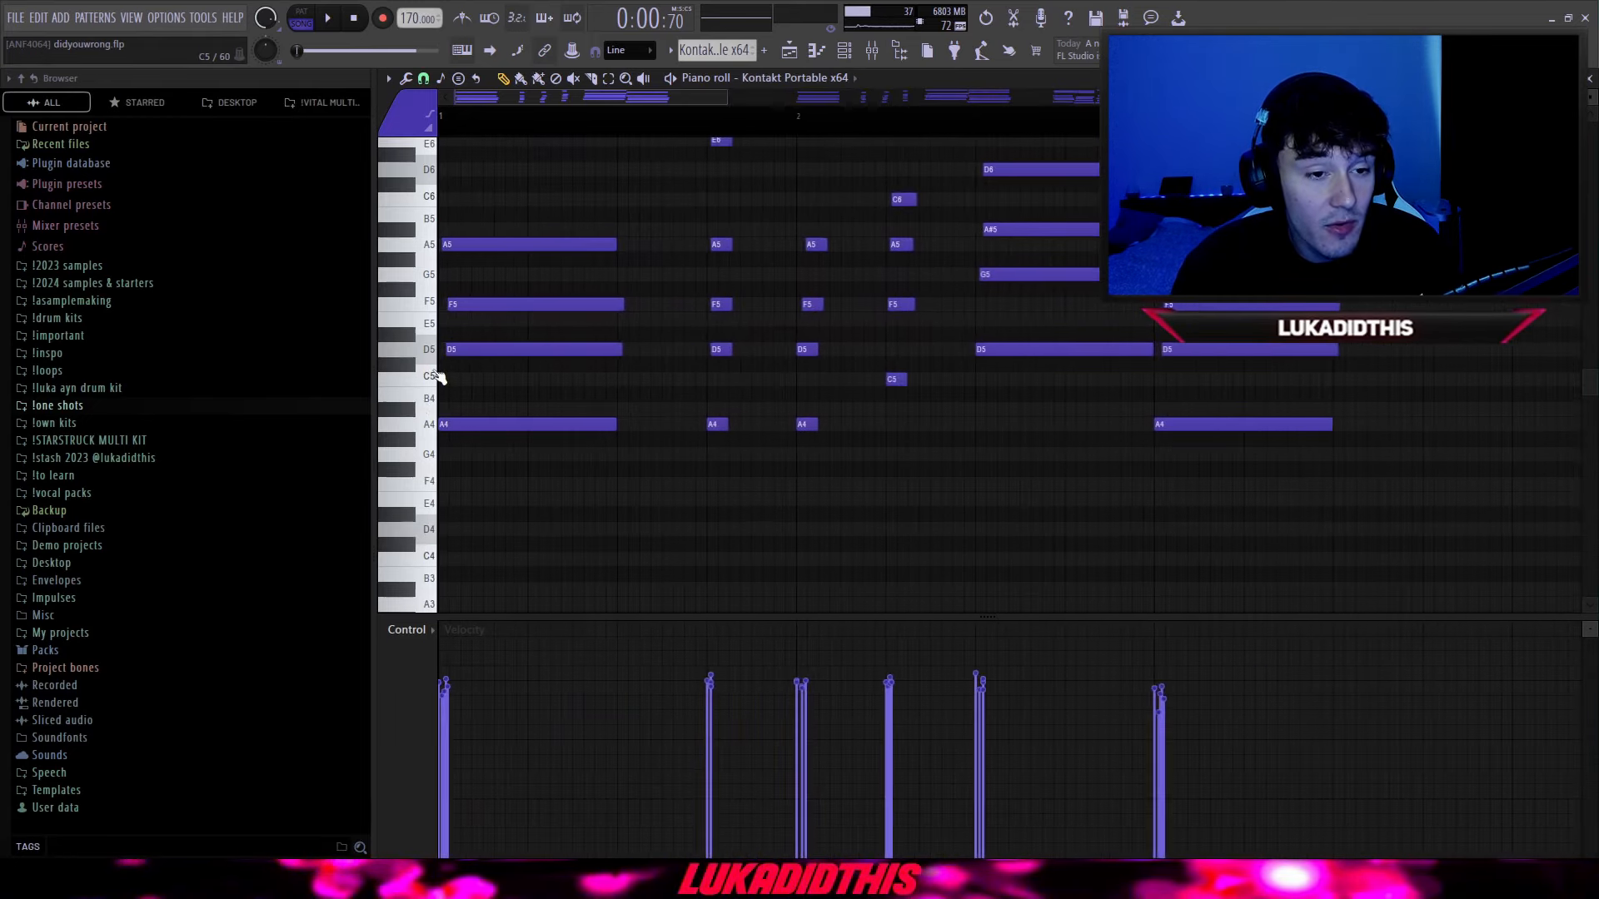
Step: Try moving the lowest note of the first chord up one octave to A5, and undo the move
left_click(490, 305)
scroll(462, 353, "up", 1)
scroll(462, 352, "up", 1)
left_click_drag(492, 437, 513, 265)
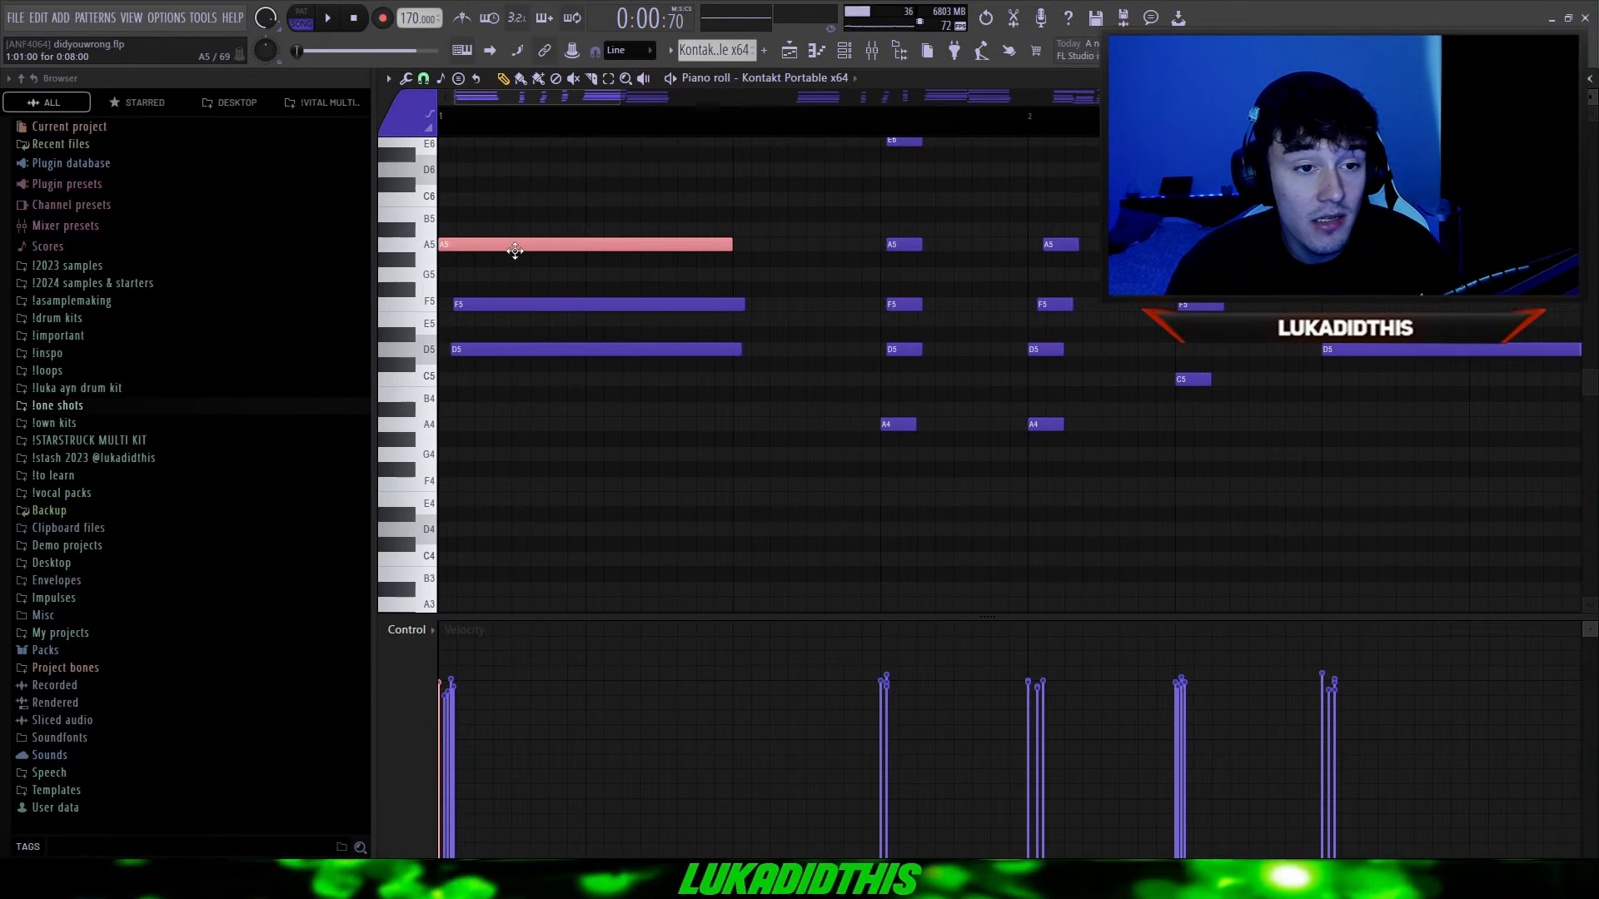
key("ctrl+z")
left_click(590, 518)
scroll(523, 459, "up", 2)
scroll(523, 459, "down", 1)
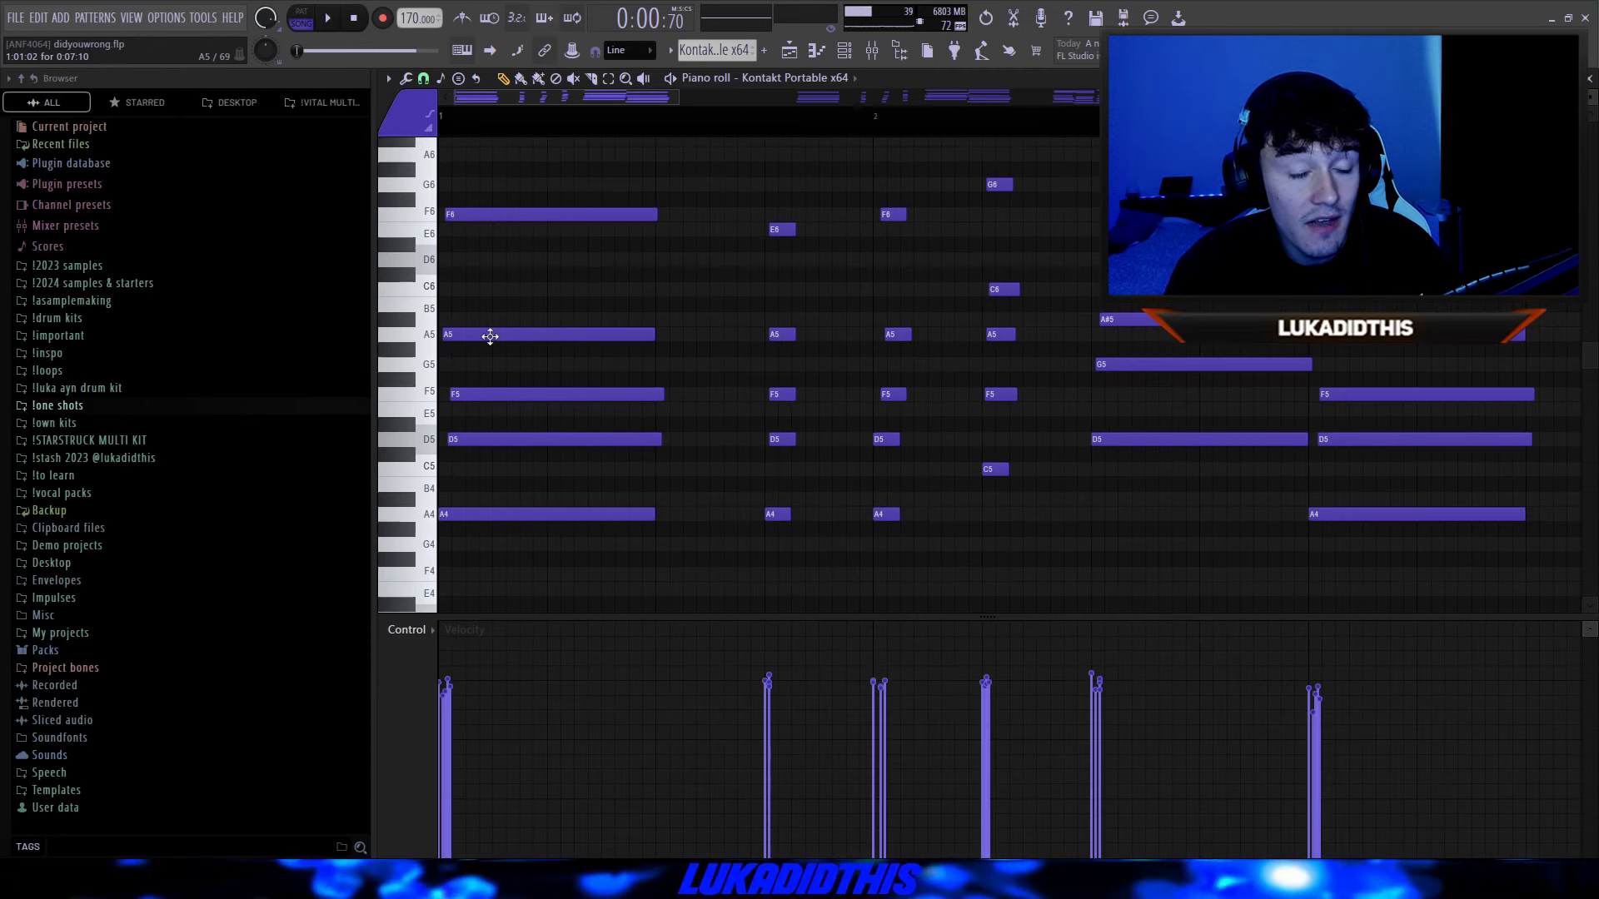
Step: Try transposing the first chord's F5 note up an octave, and undo the change
left_click(474, 398)
key("ctrl+Up")
key("ctrl+z")
scroll(664, 439, "up", 1)
scroll(664, 439, "down", 2)
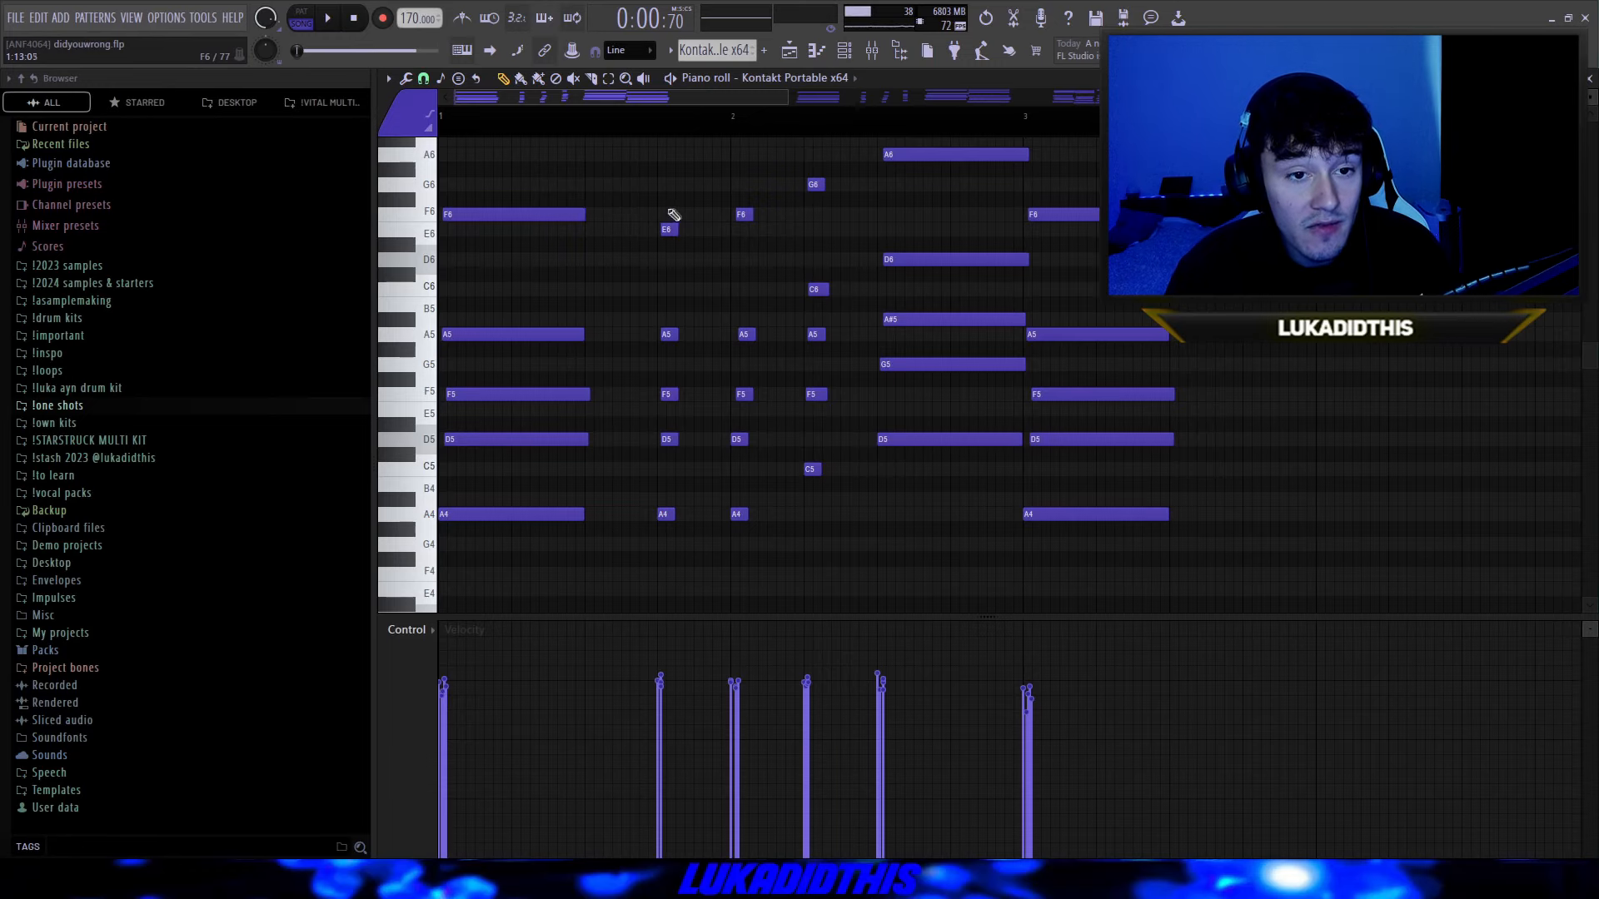
Step: Try building the following short chord from a copy of the five-note chord at the start of bar 2
scroll(738, 425, "down", 2)
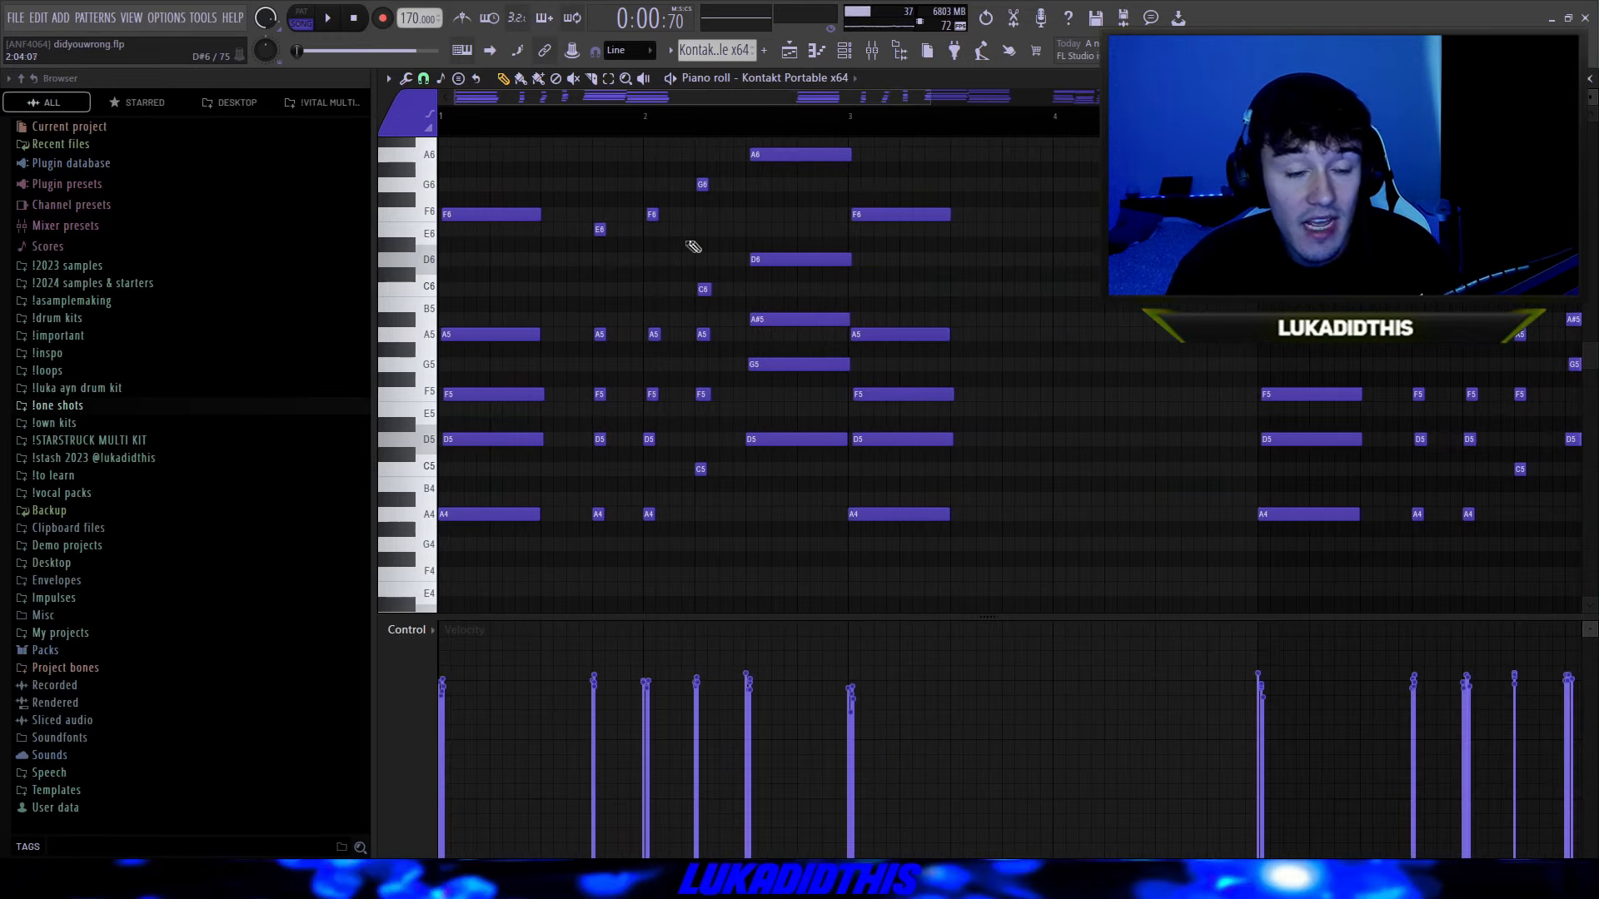
scroll(674, 433, "up", 5)
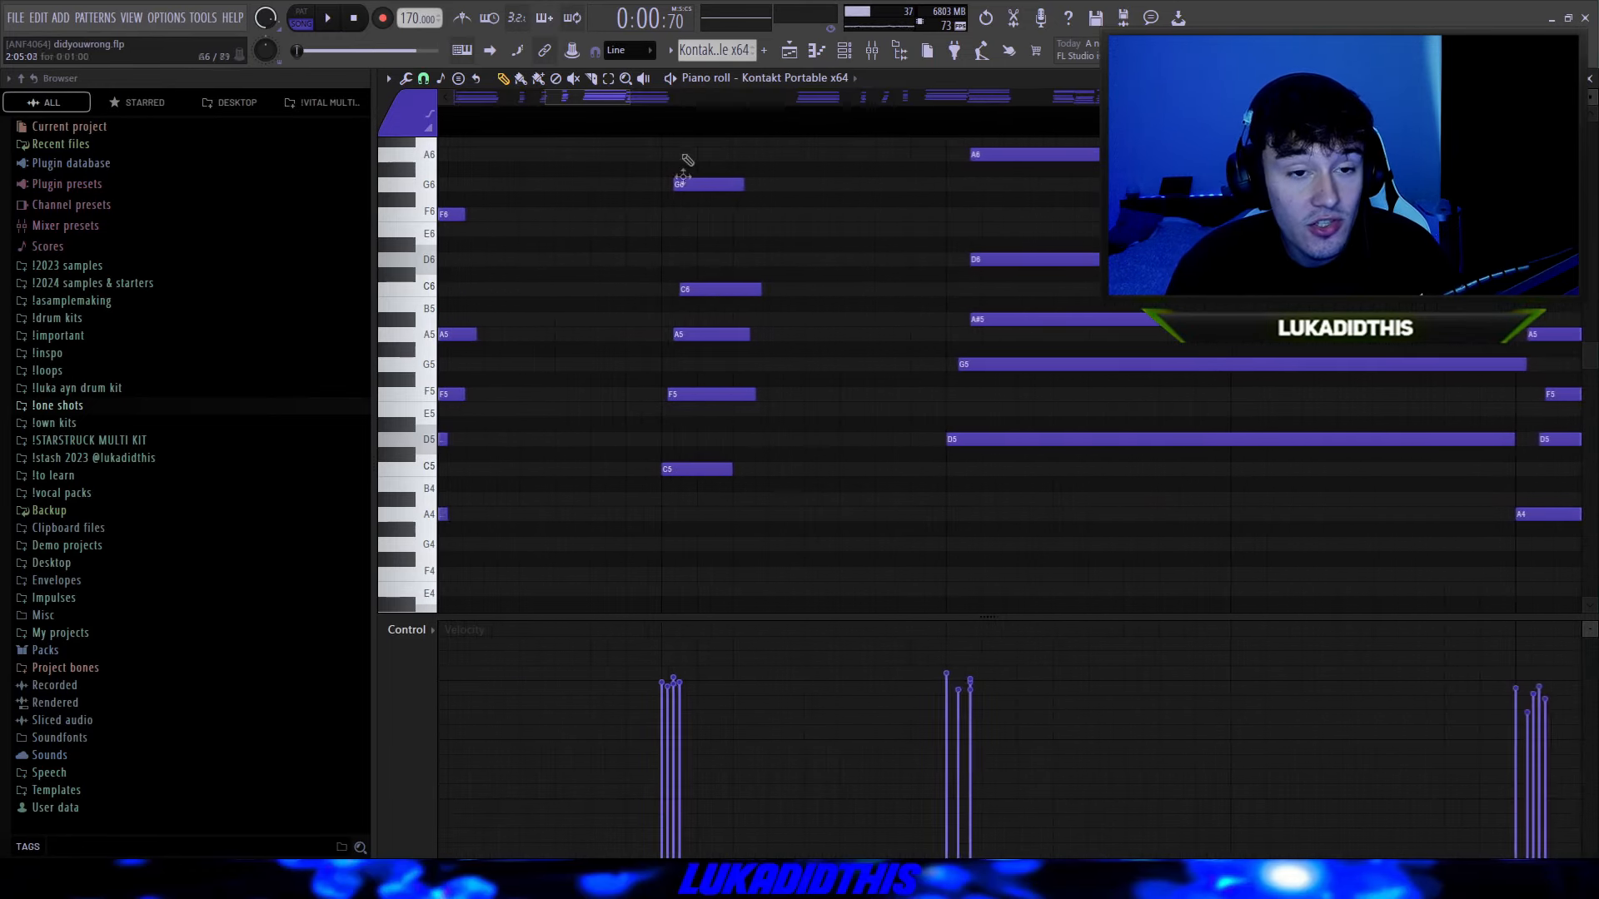
scroll(708, 408, "down", 3)
left_click_drag(607, 192, 608, 520)
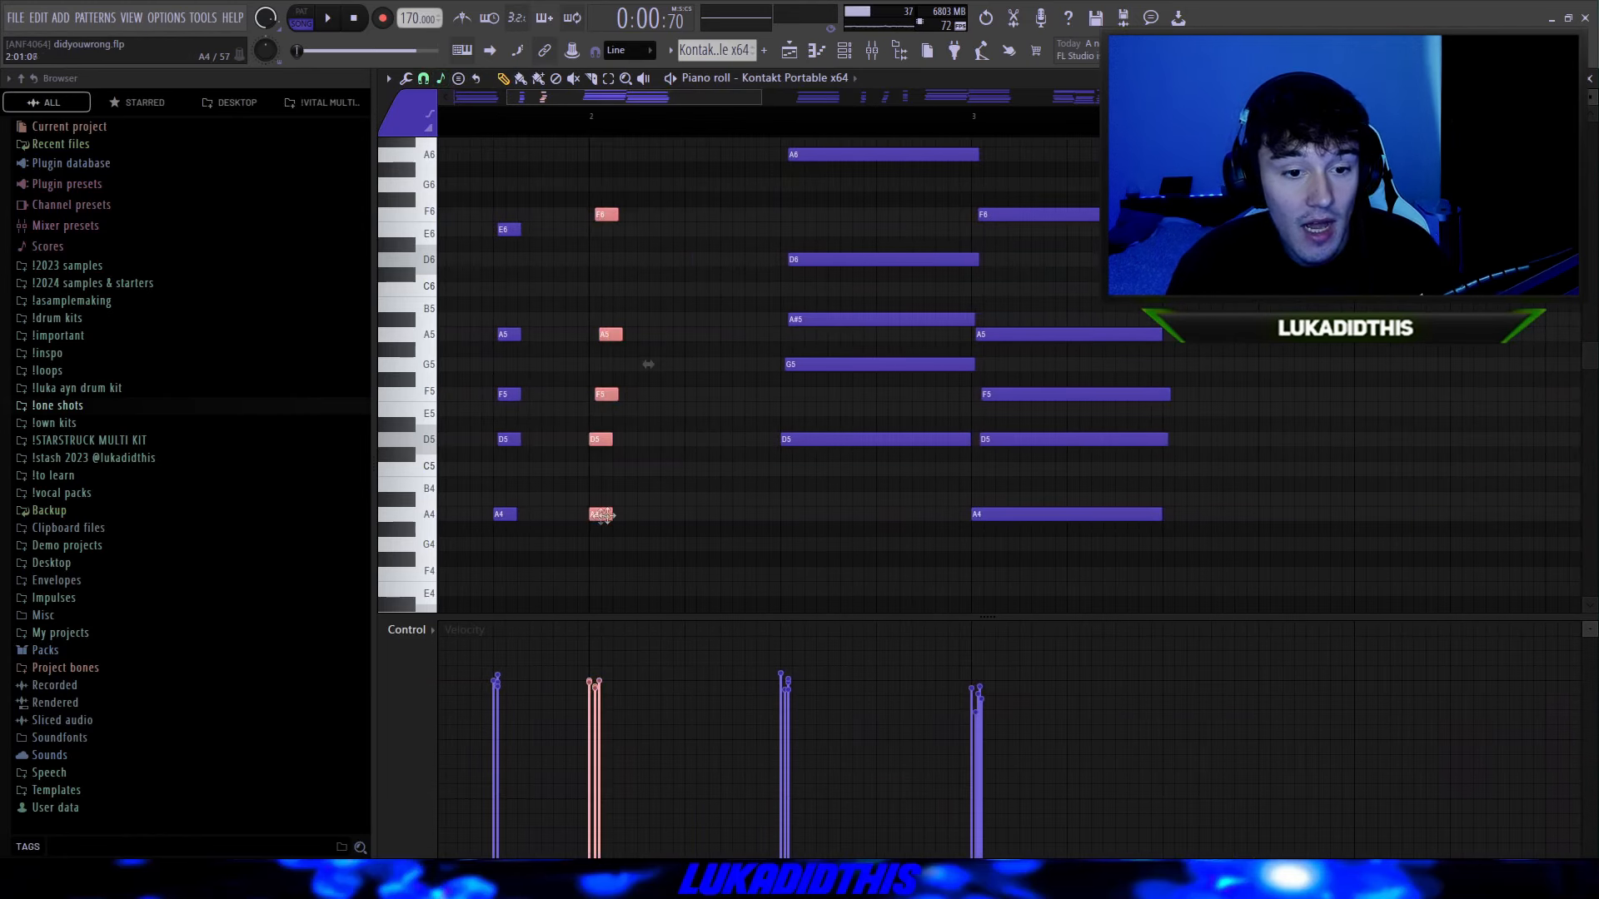
key("ctrl+b")
key("Up")
key("Up")
left_click(702, 155)
key("shift+Down")
key("shift+Up")
key("shift+Down")
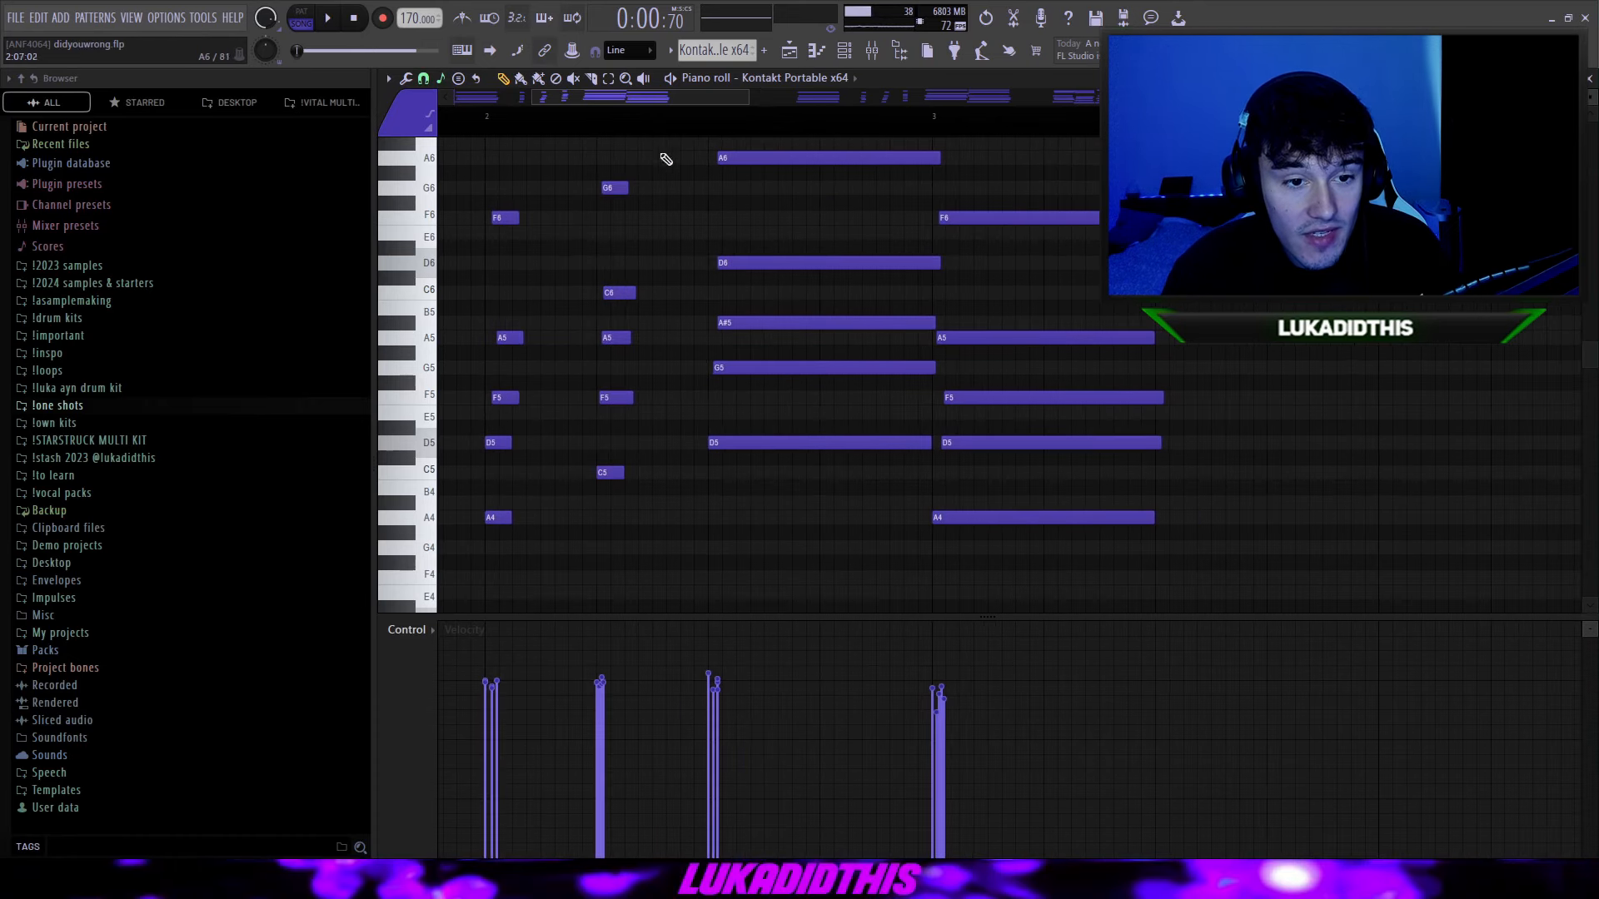
Step: Try placing a copy of the opening chord shape over the long chord in bar 2, transposed to D5, G5, A#5, D6 and A#6
scroll(679, 285, "down", 2)
left_click_drag(533, 218, 861, 518)
key("Up")
key("Up")
key("Up")
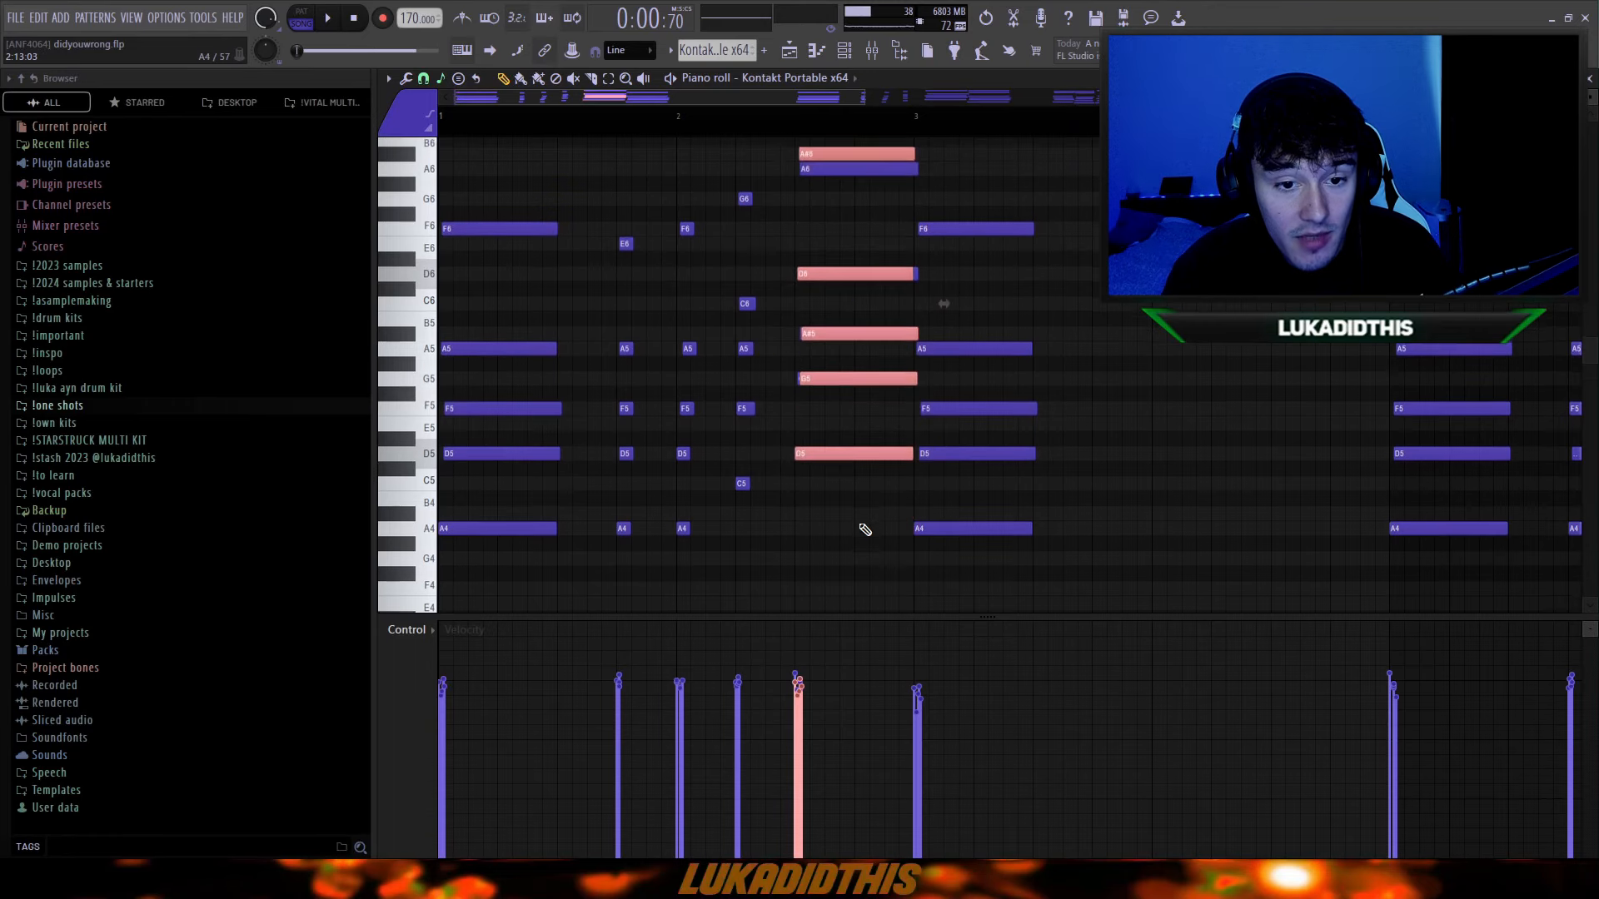
scroll(863, 300, "up", 3)
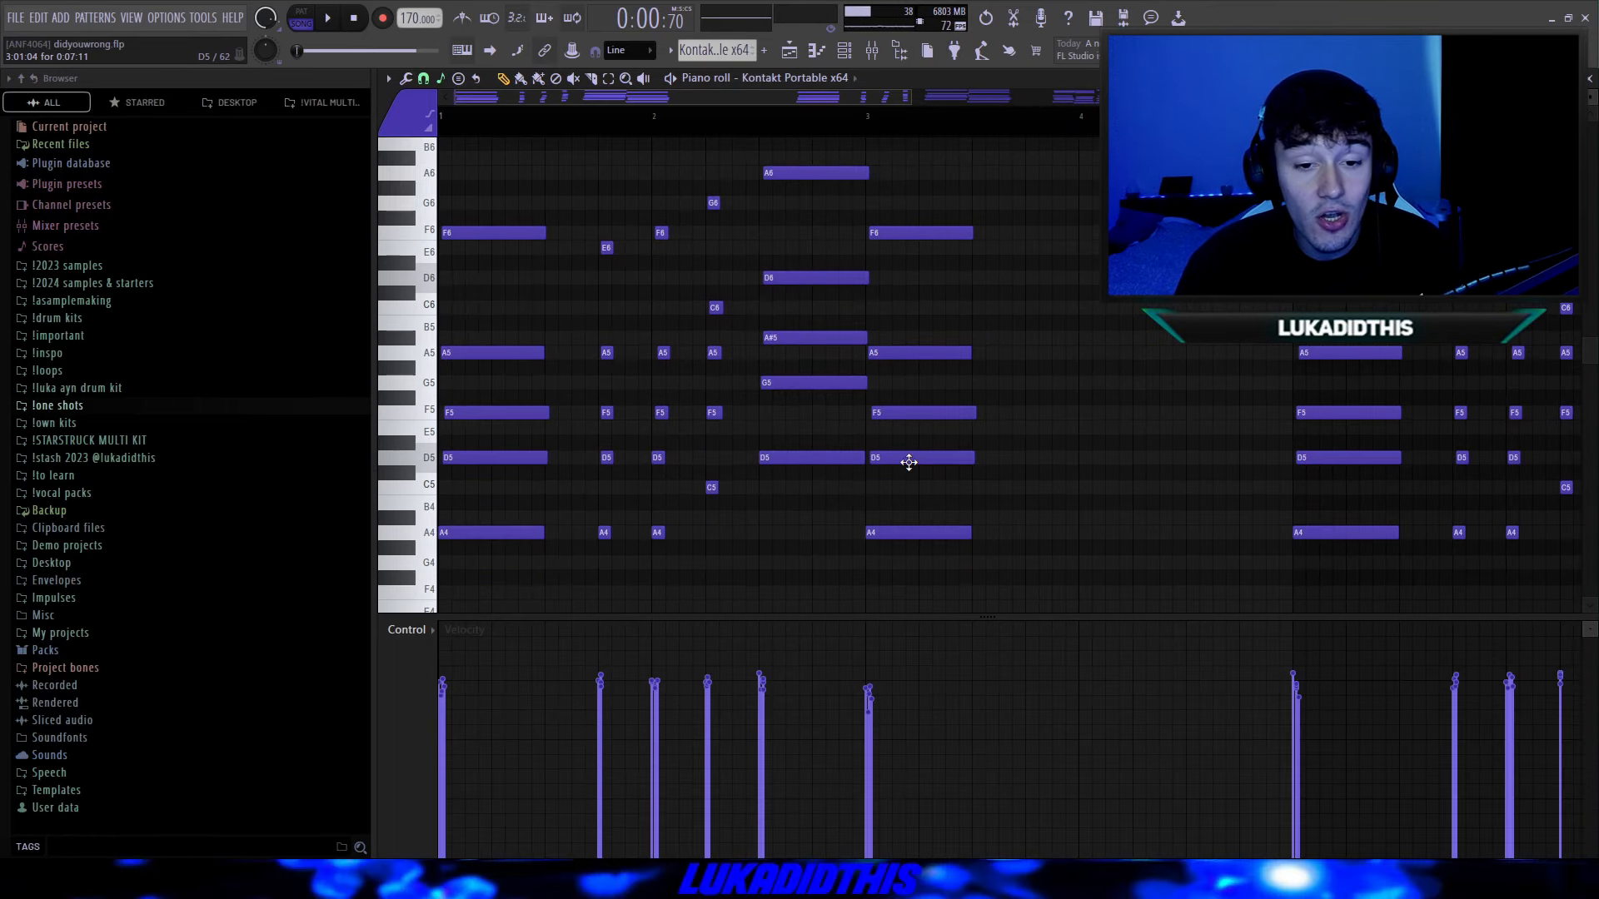
Step: Examine how the chord progression from bars 1 to 4 repeats from bar 5 in the melody pattern
scroll(916, 521, "up", 1)
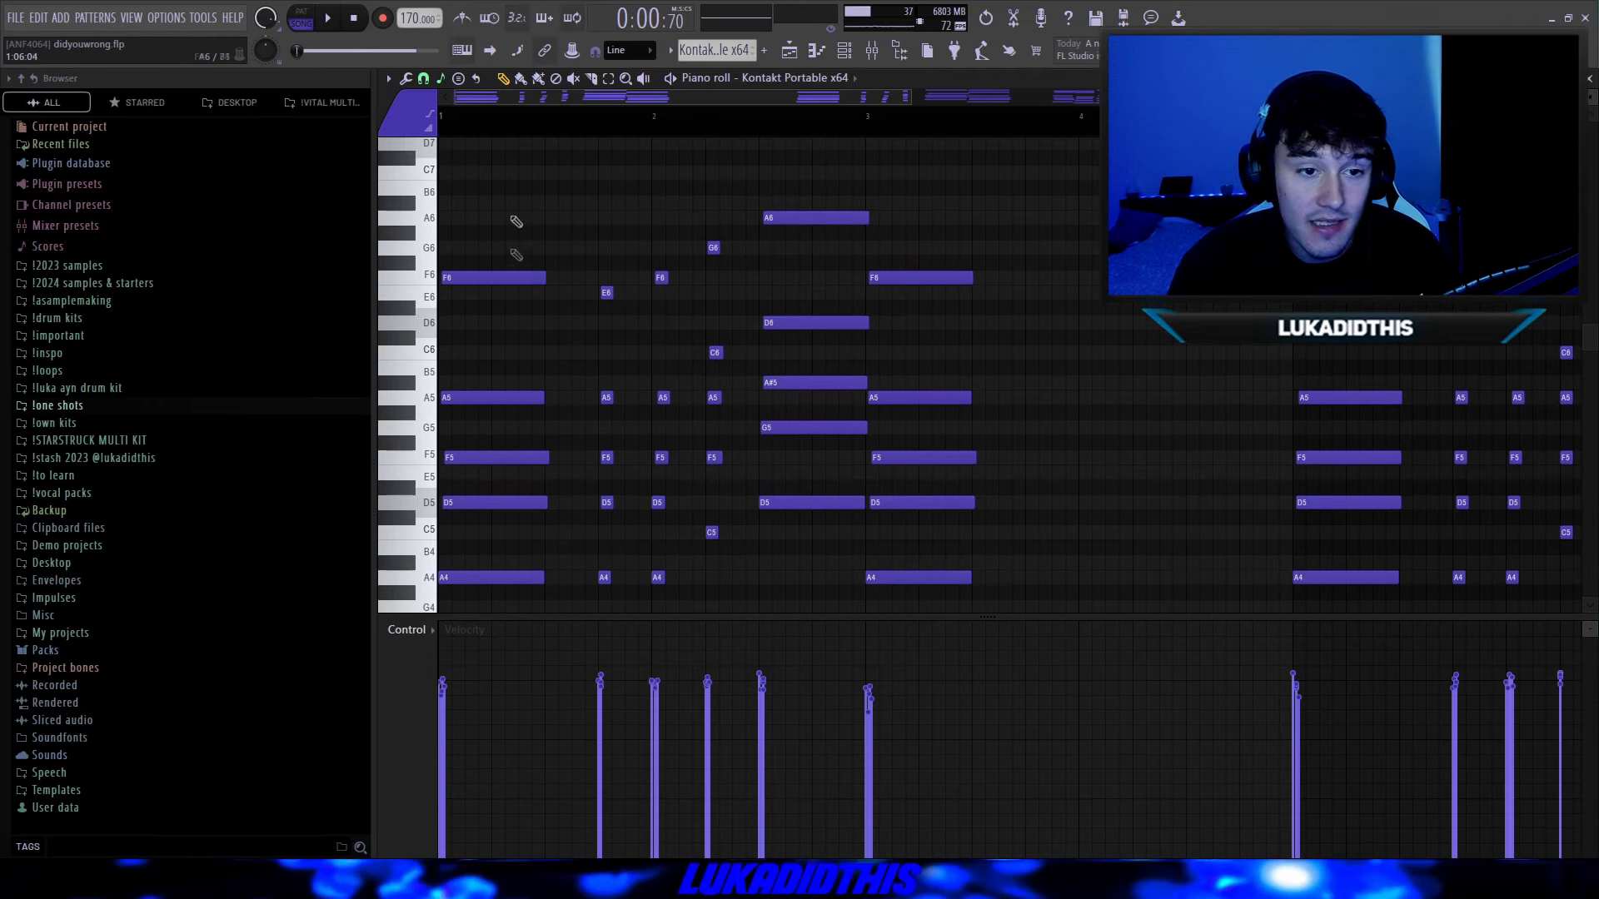
scroll(958, 387, "up", 1)
scroll(958, 387, "down", 2, "ctrl")
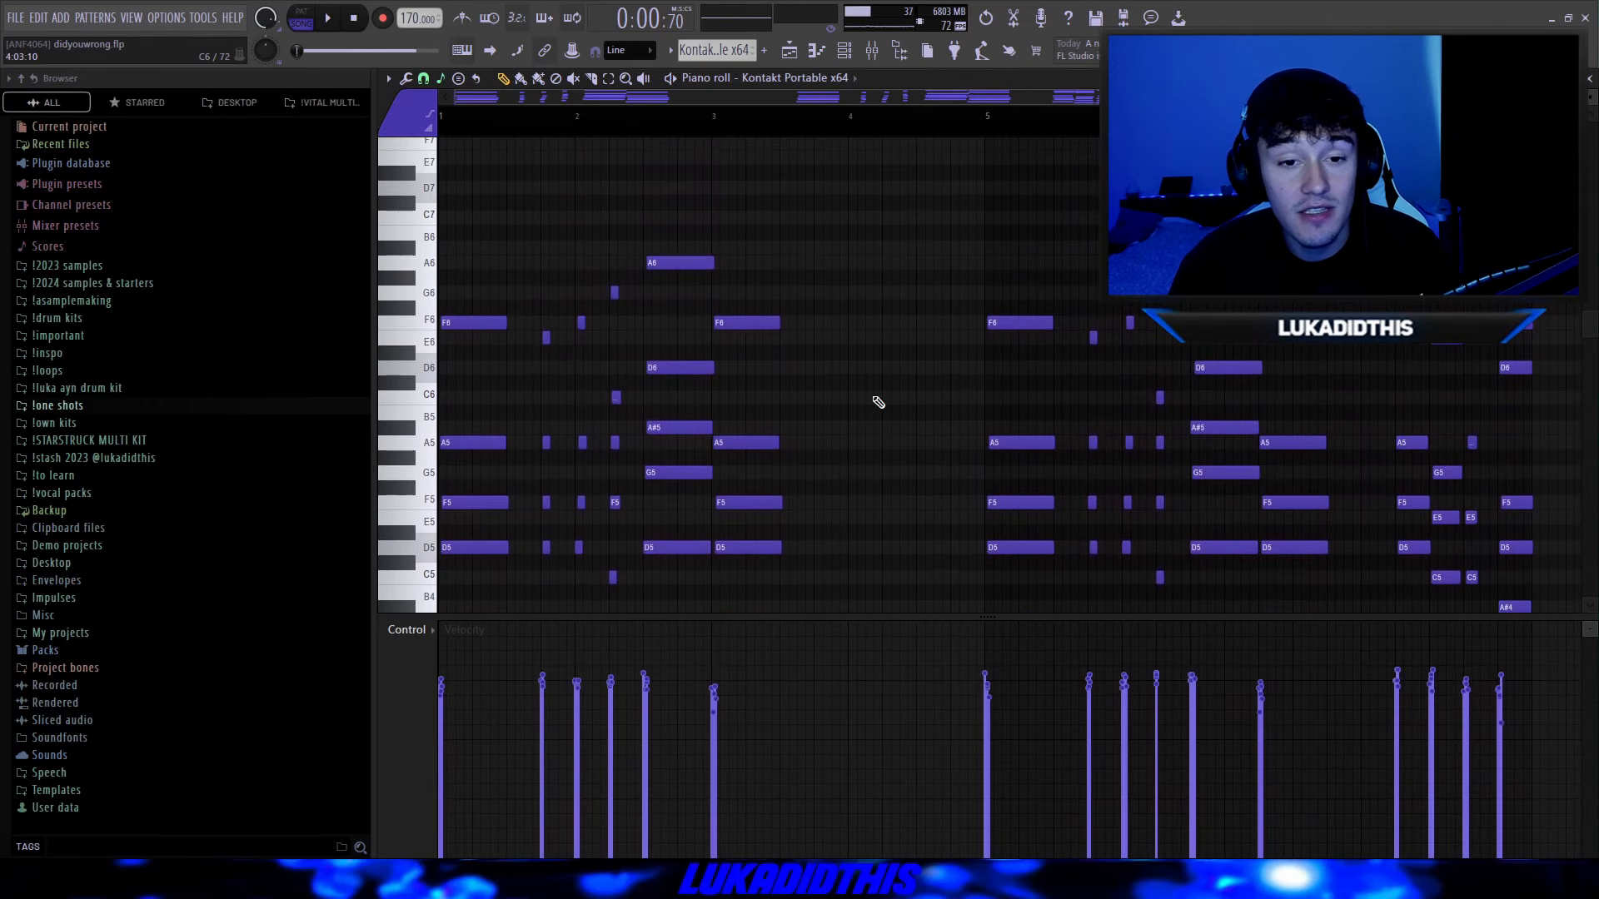
scroll(857, 371, "down", 1)
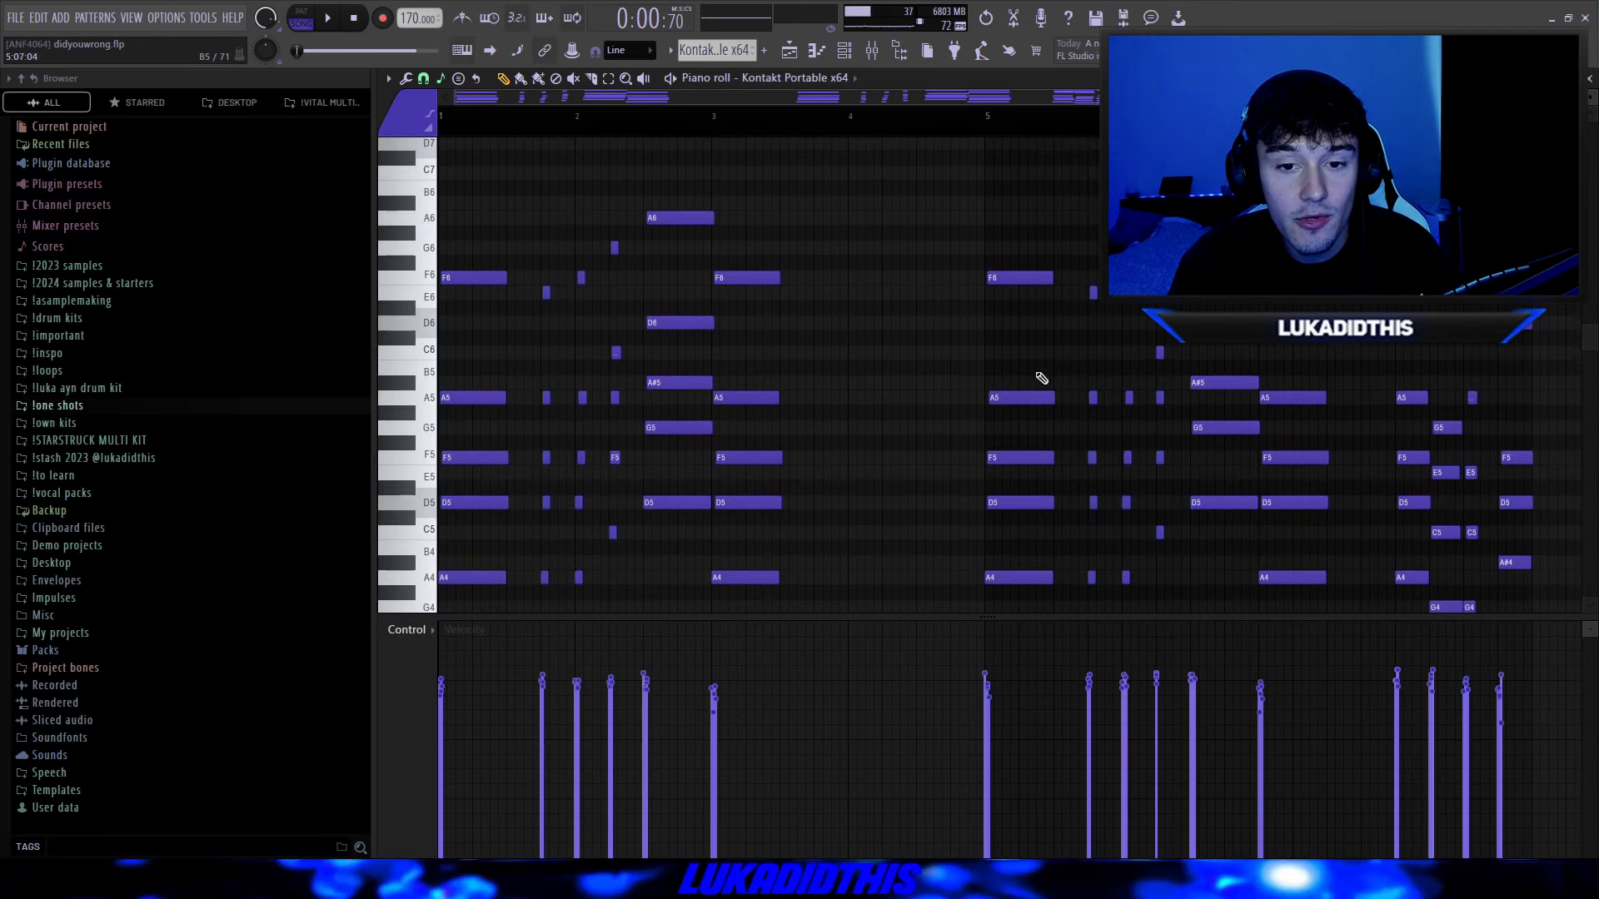
scroll(957, 367, "down", 1, "ctrl")
scroll(832, 363, "up", 1)
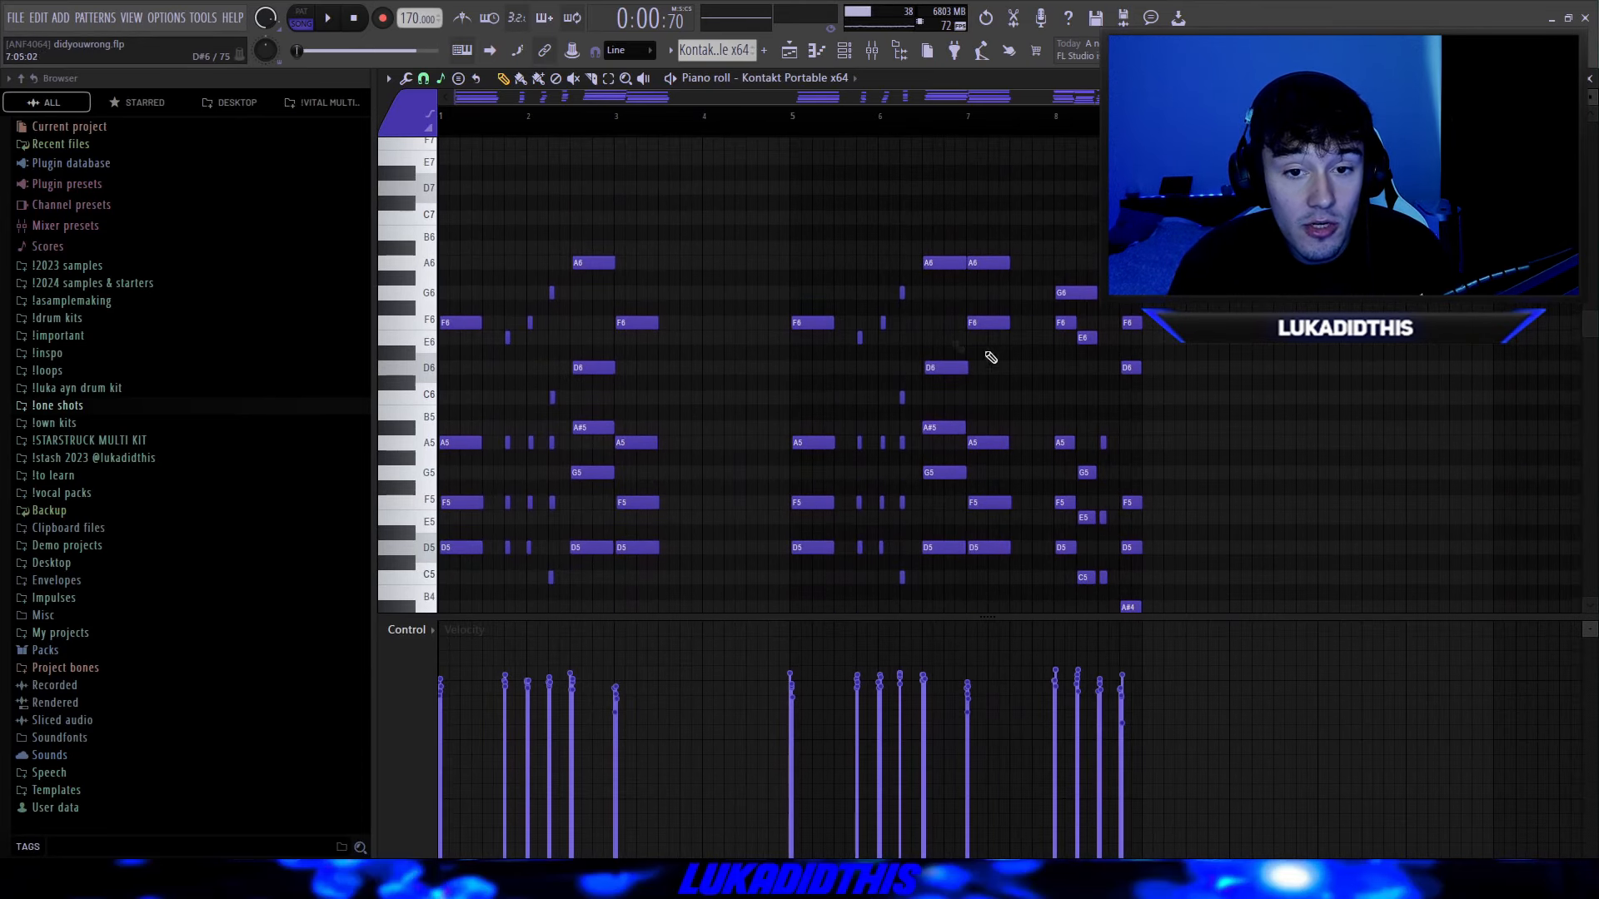
scroll(967, 298, "down", 2)
scroll(999, 392, "up", 2)
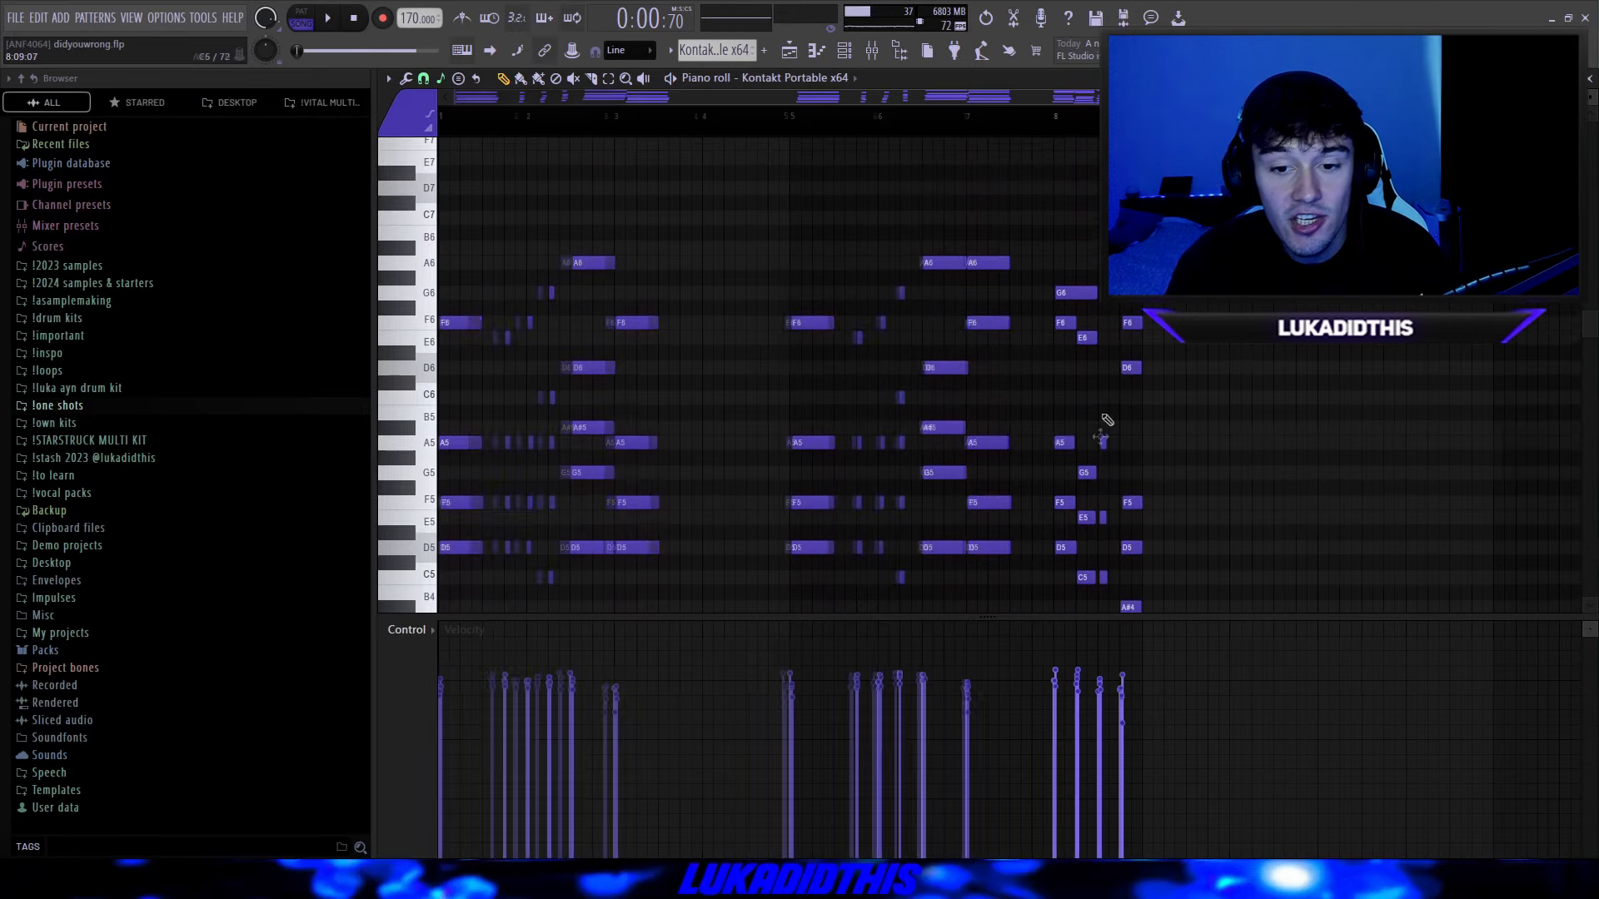
Step: Examine the closing chords in bar 8 of the melody, from their low root notes up to the top melody notes
scroll(1107, 428, "up", 3, "ctrl")
scroll(1025, 415, "down", 3)
scroll(1020, 412, "up", 2)
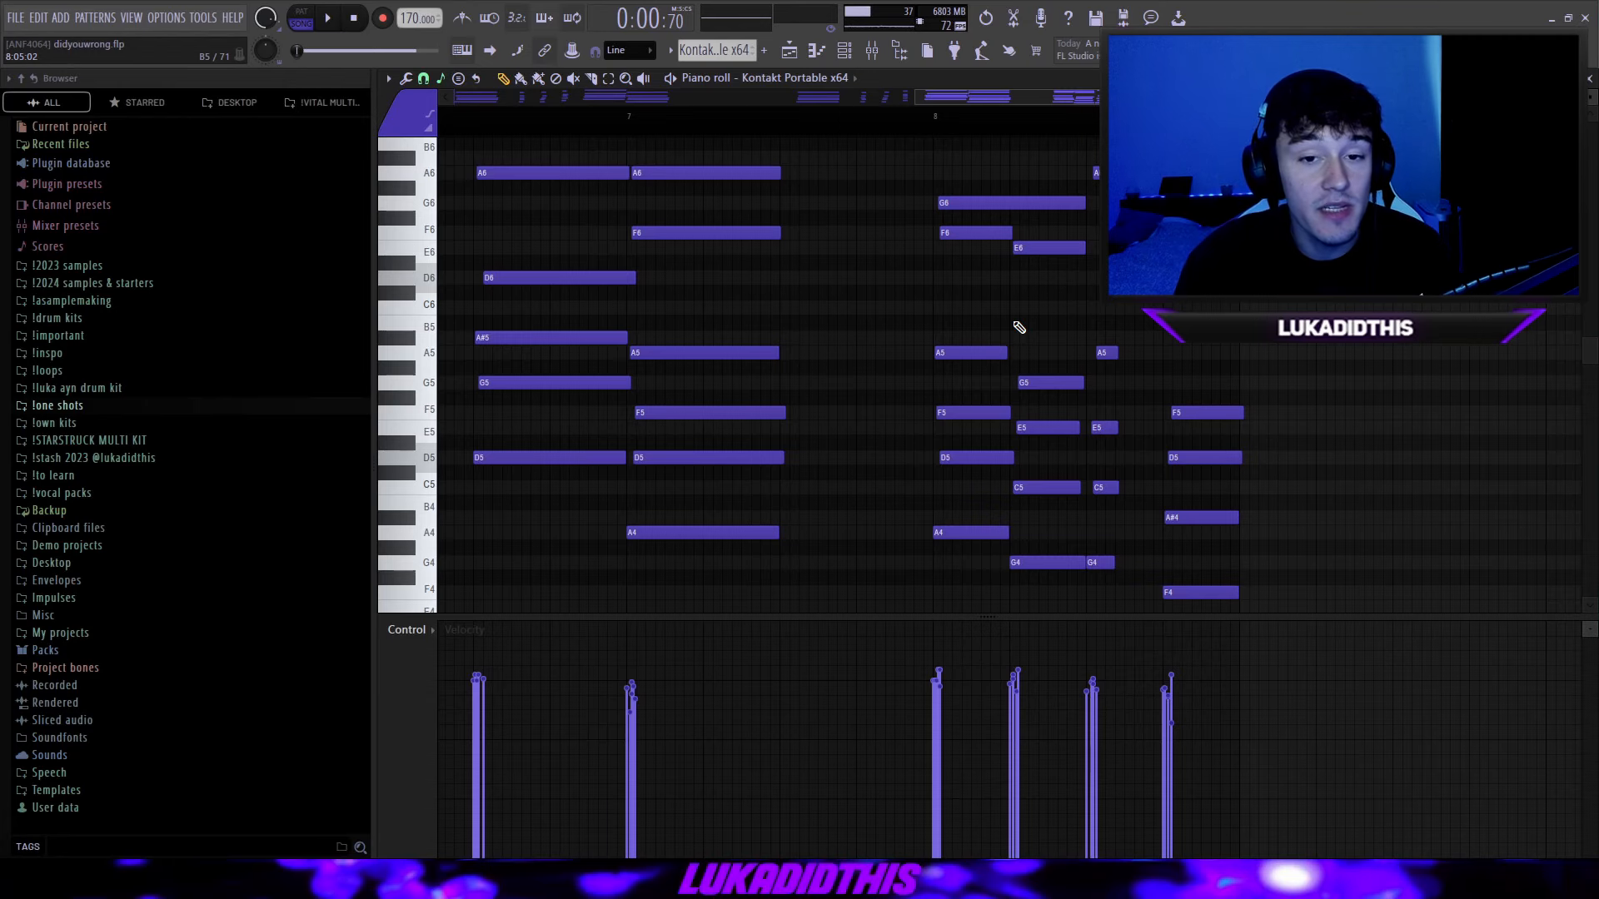
scroll(1019, 327, "up", 1, "ctrl")
scroll(866, 489, "down", 1)
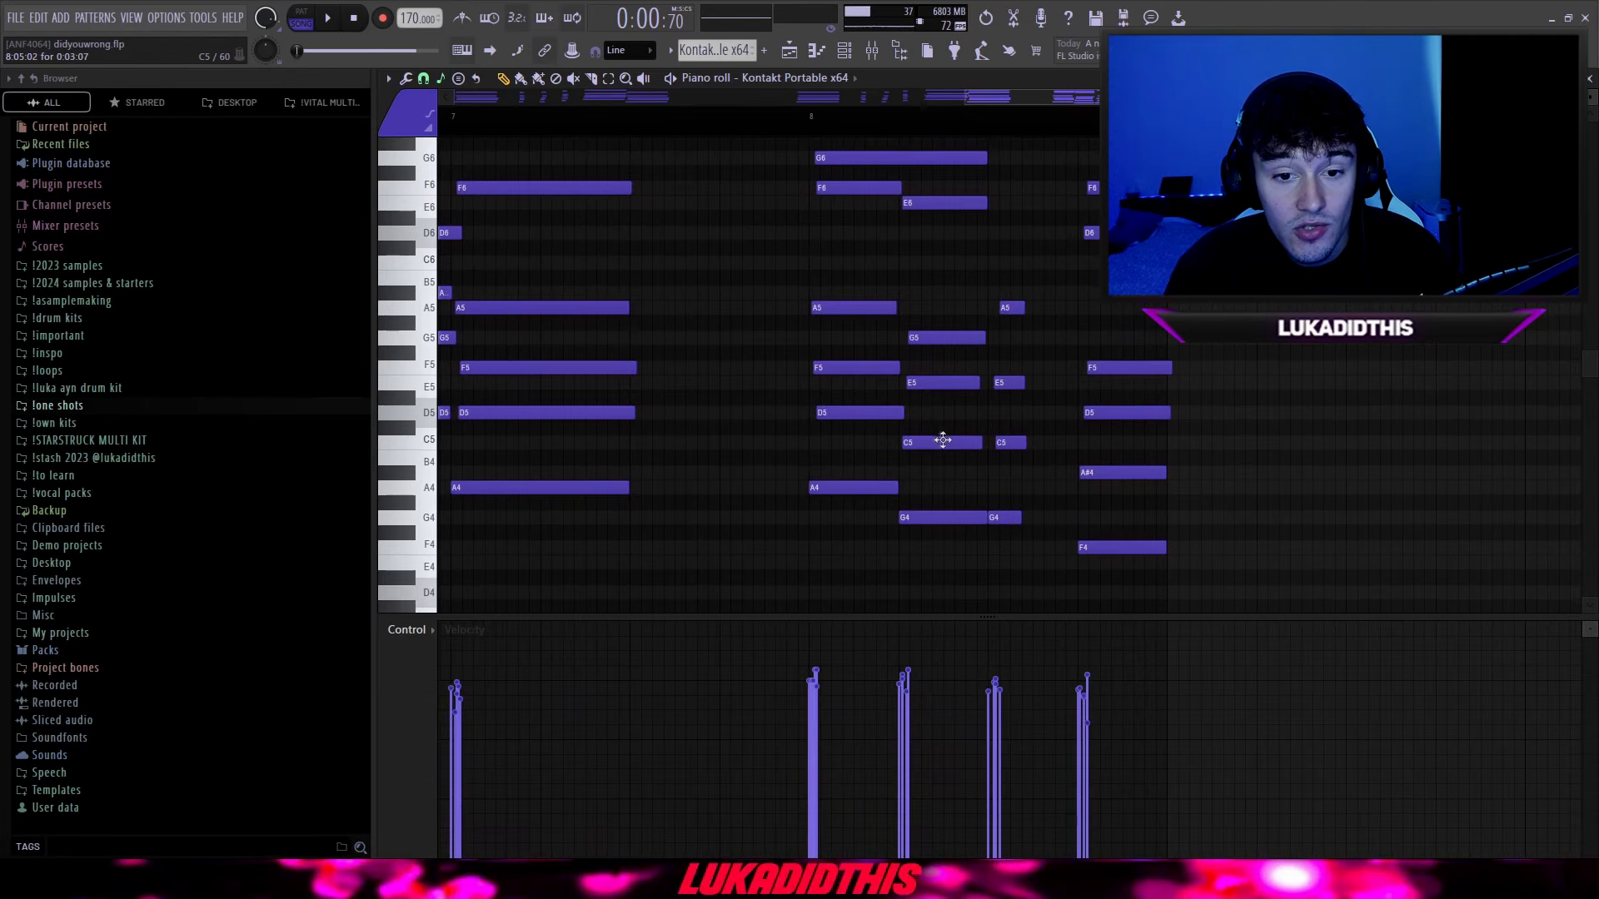
scroll(1006, 441, "up", 2)
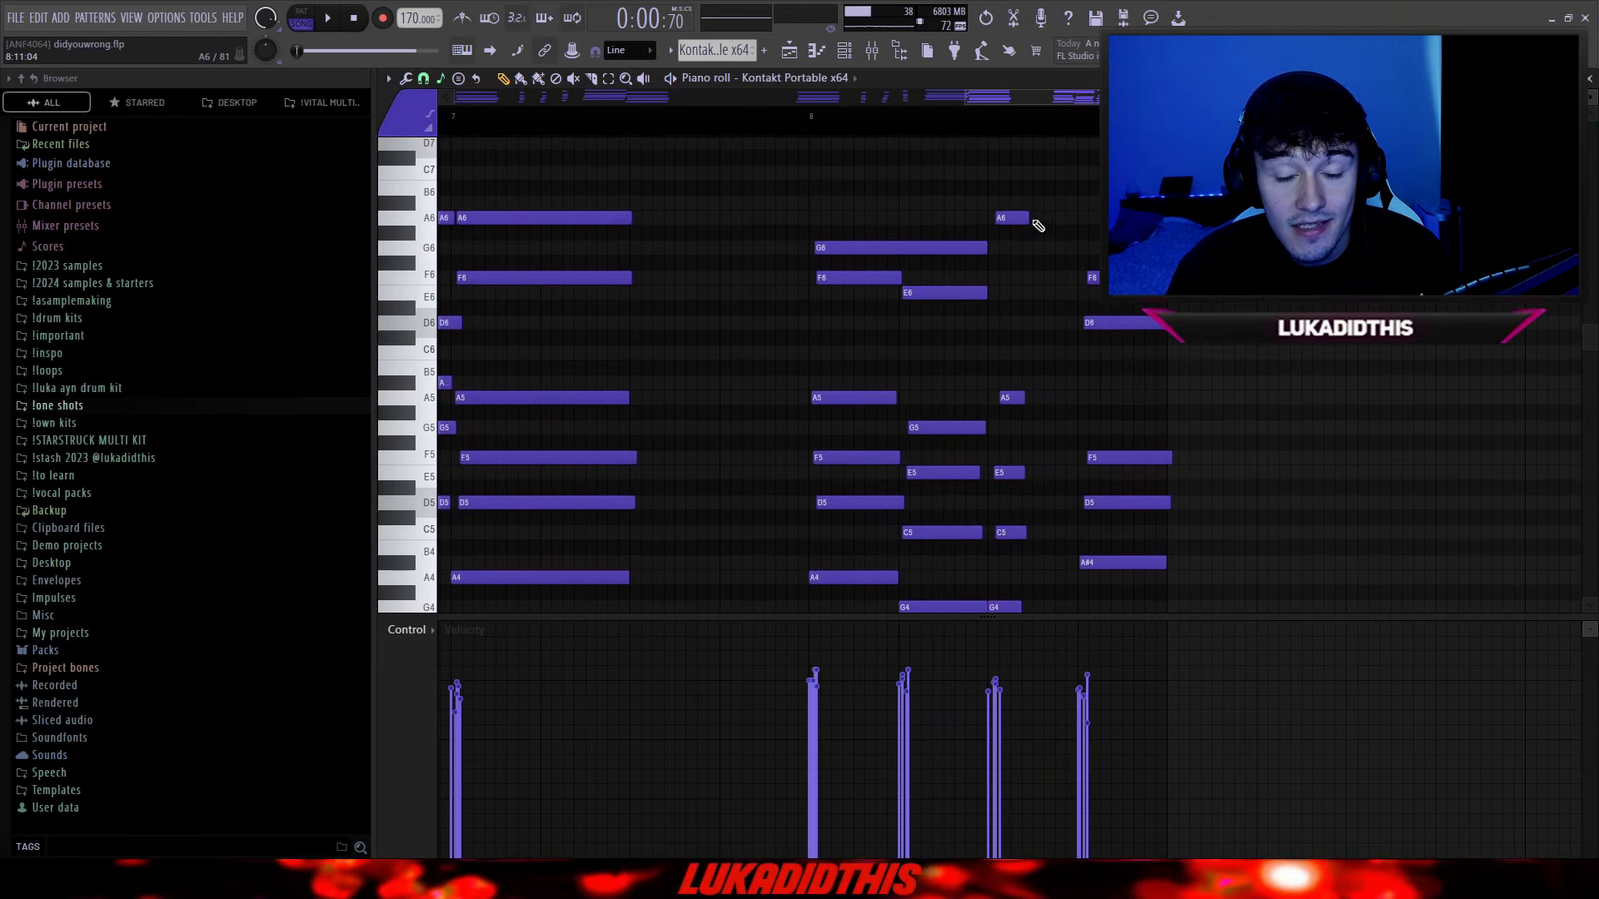
scroll(1059, 319, "down", 3)
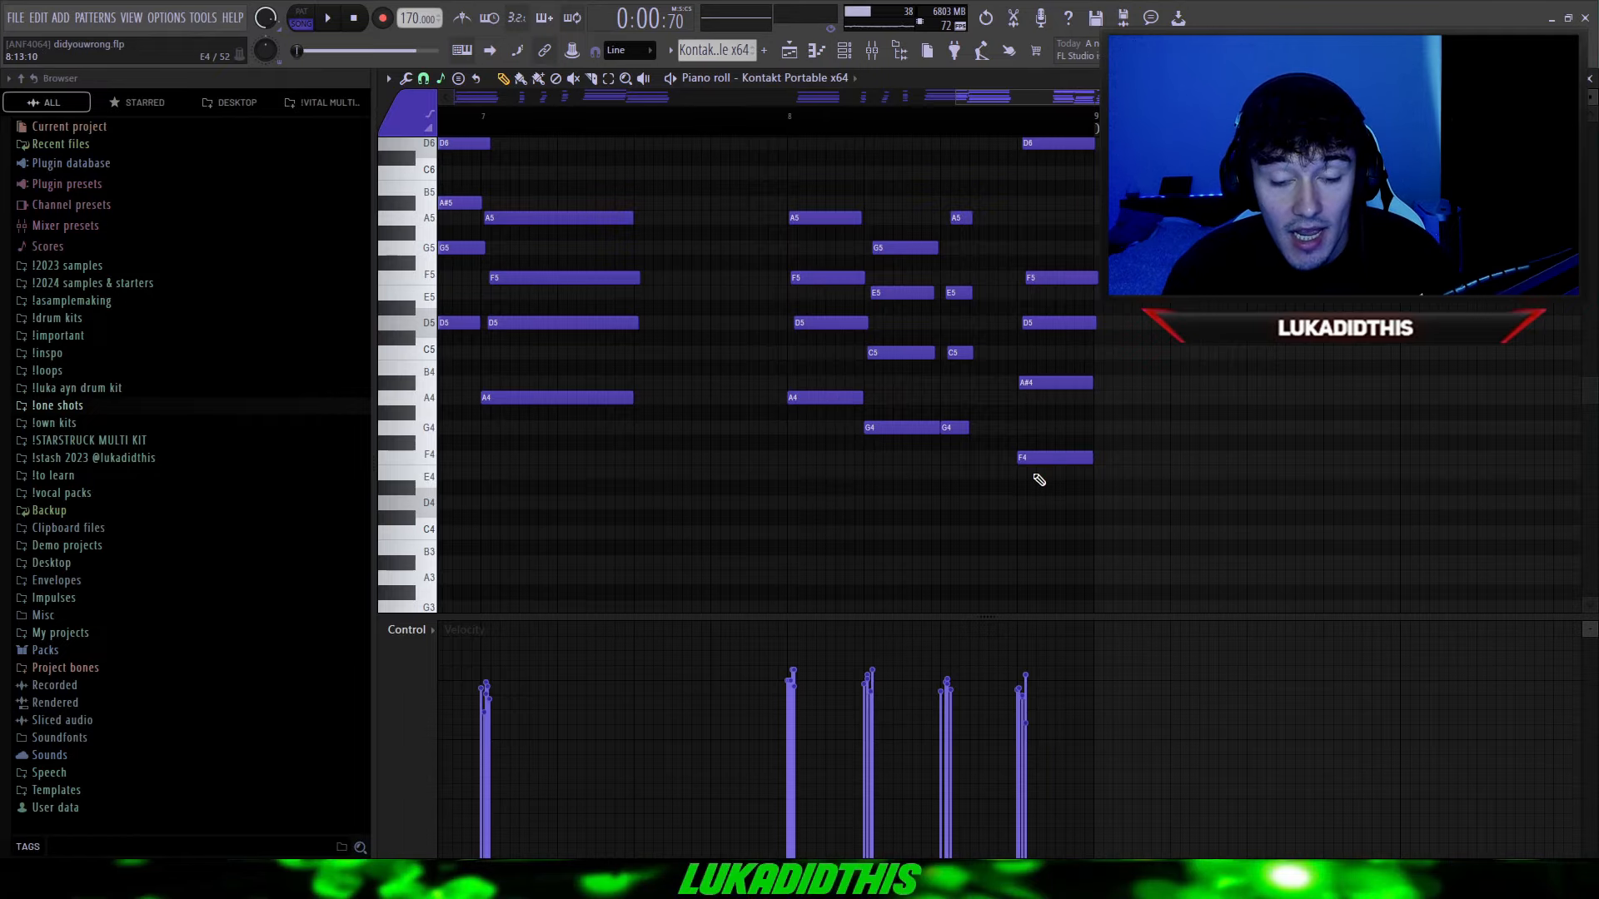
scroll(1053, 400, "up", 2)
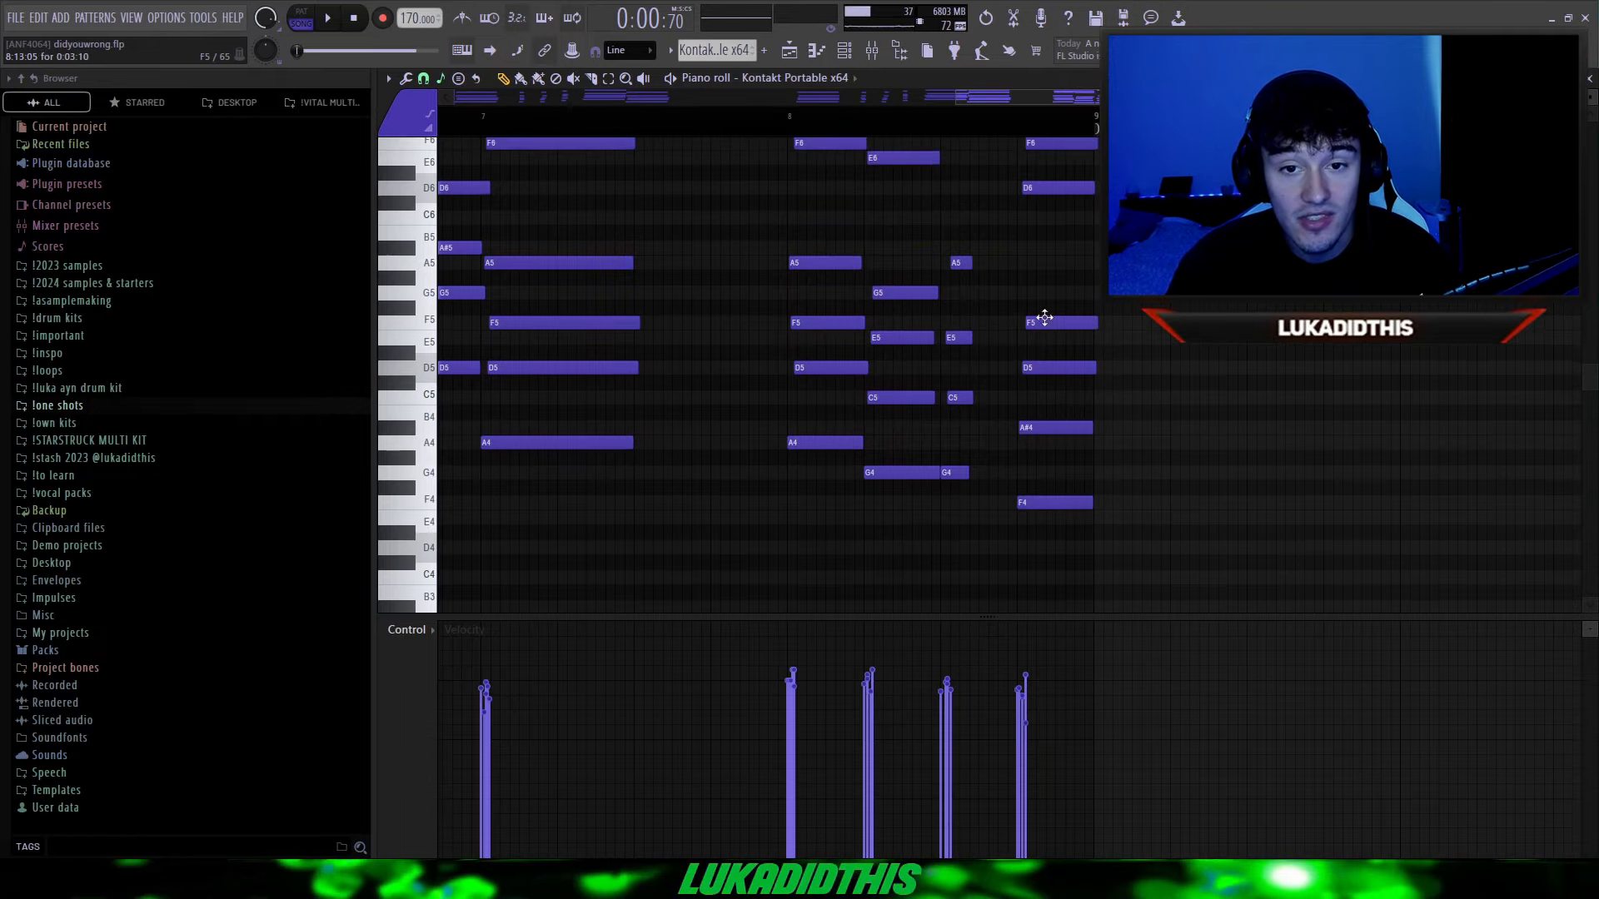
scroll(1065, 337, "up", 2)
scroll(999, 333, "down", 3)
scroll(965, 359, "up", 3)
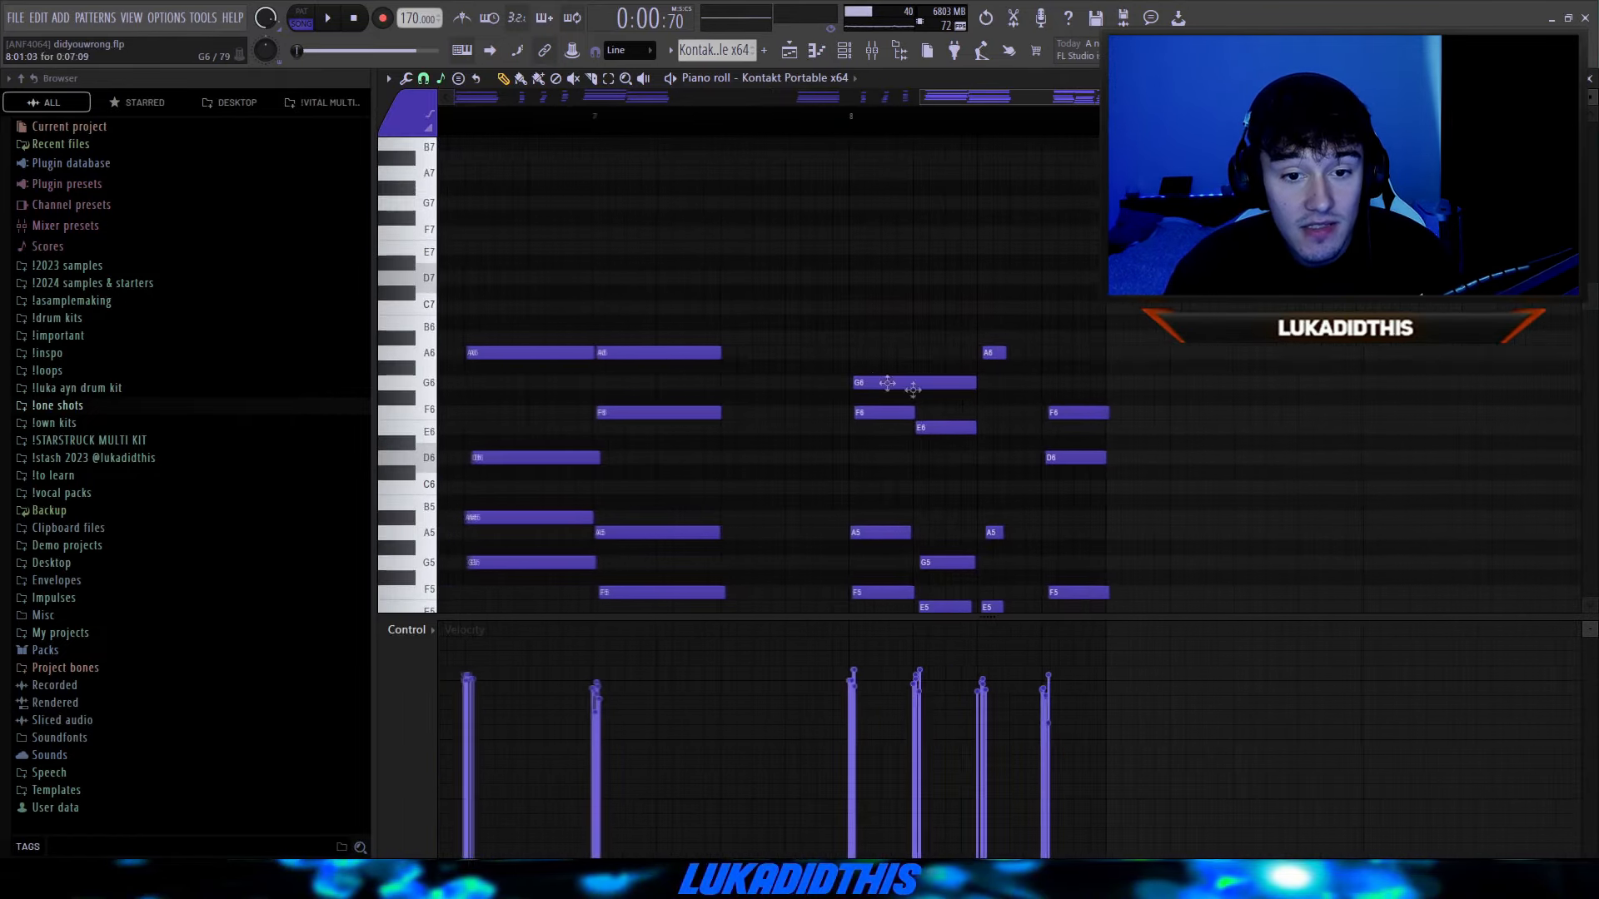
scroll(909, 373, "down", 2)
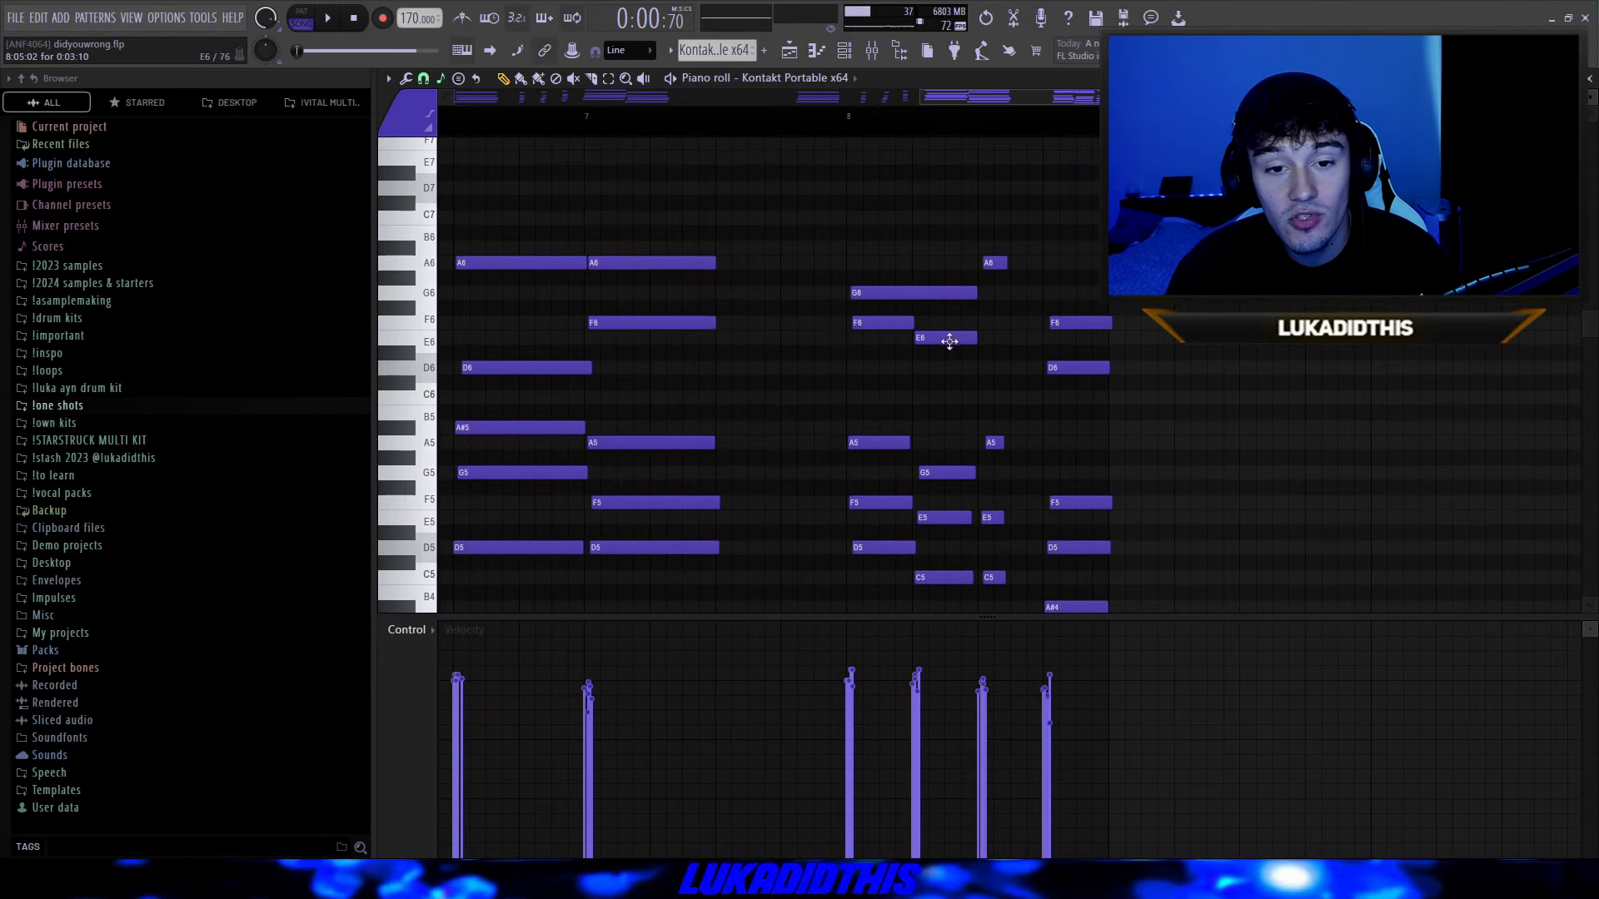
scroll(948, 340, "down", 3)
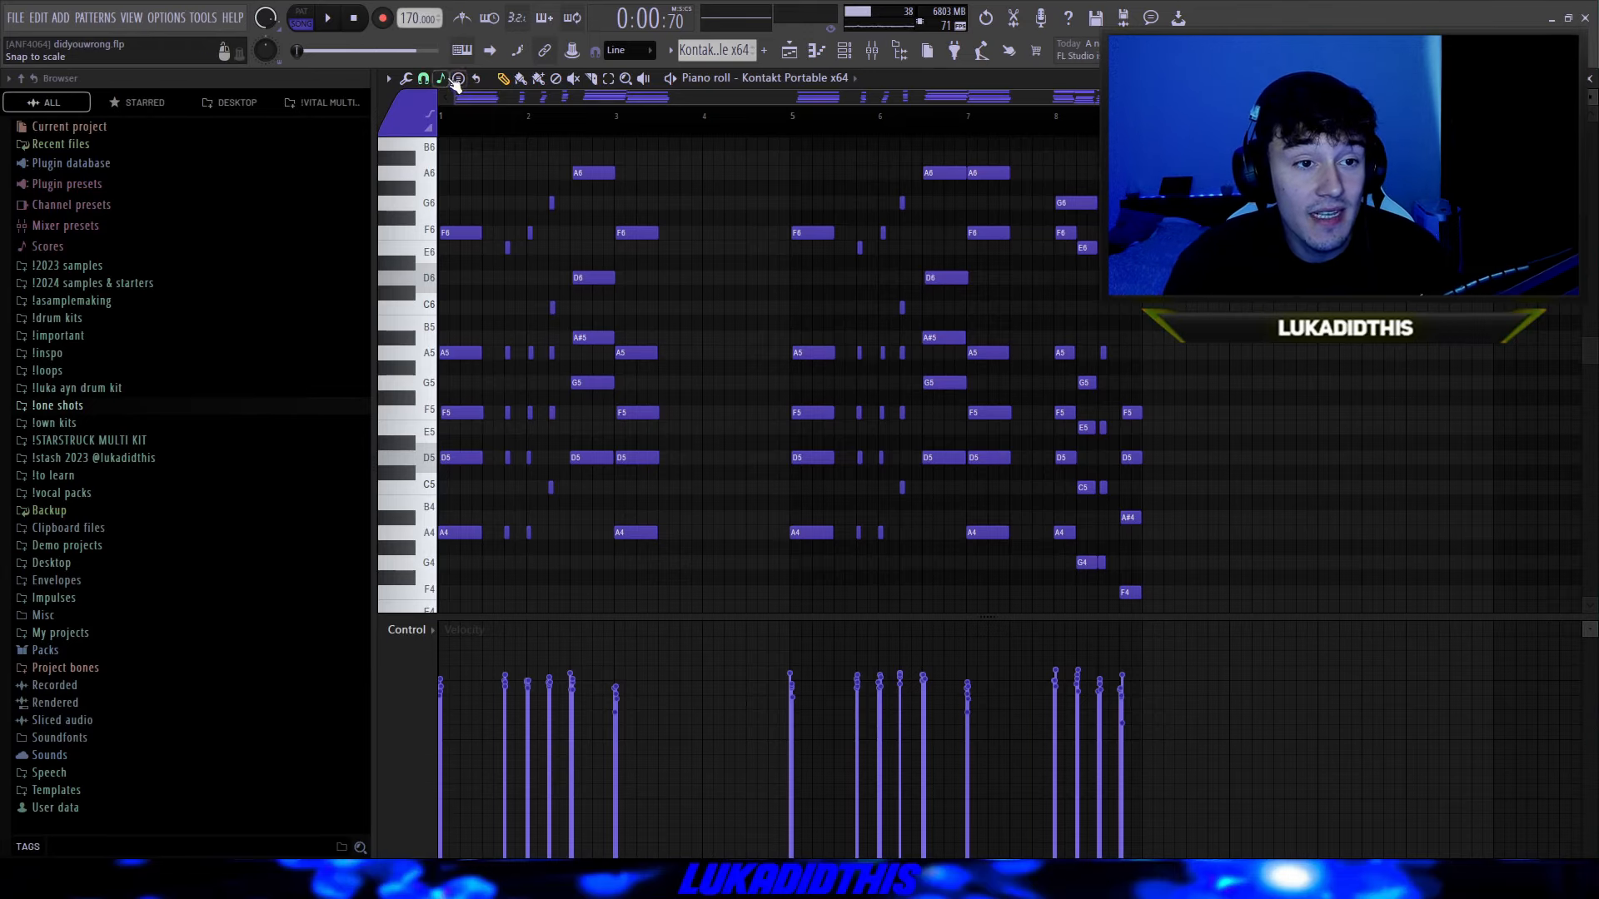
Step: Try randomizing the velocity levels of the melody notes with the piano roll randomizer, and cancel it
scroll(631, 273, "up", 2)
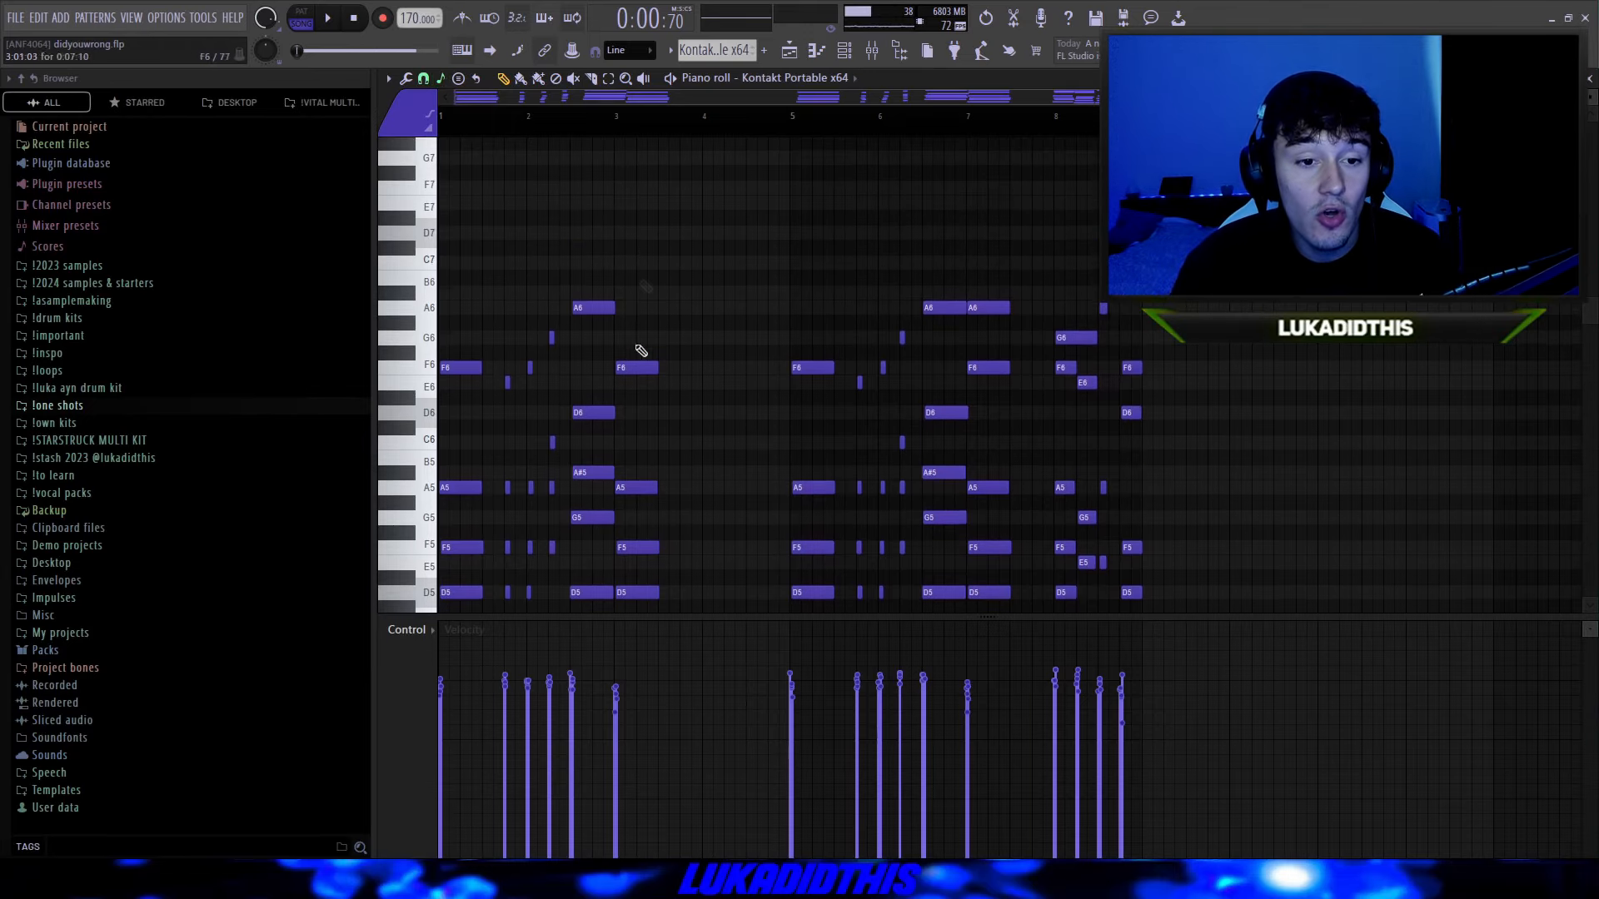
scroll(630, 250, "down", 2)
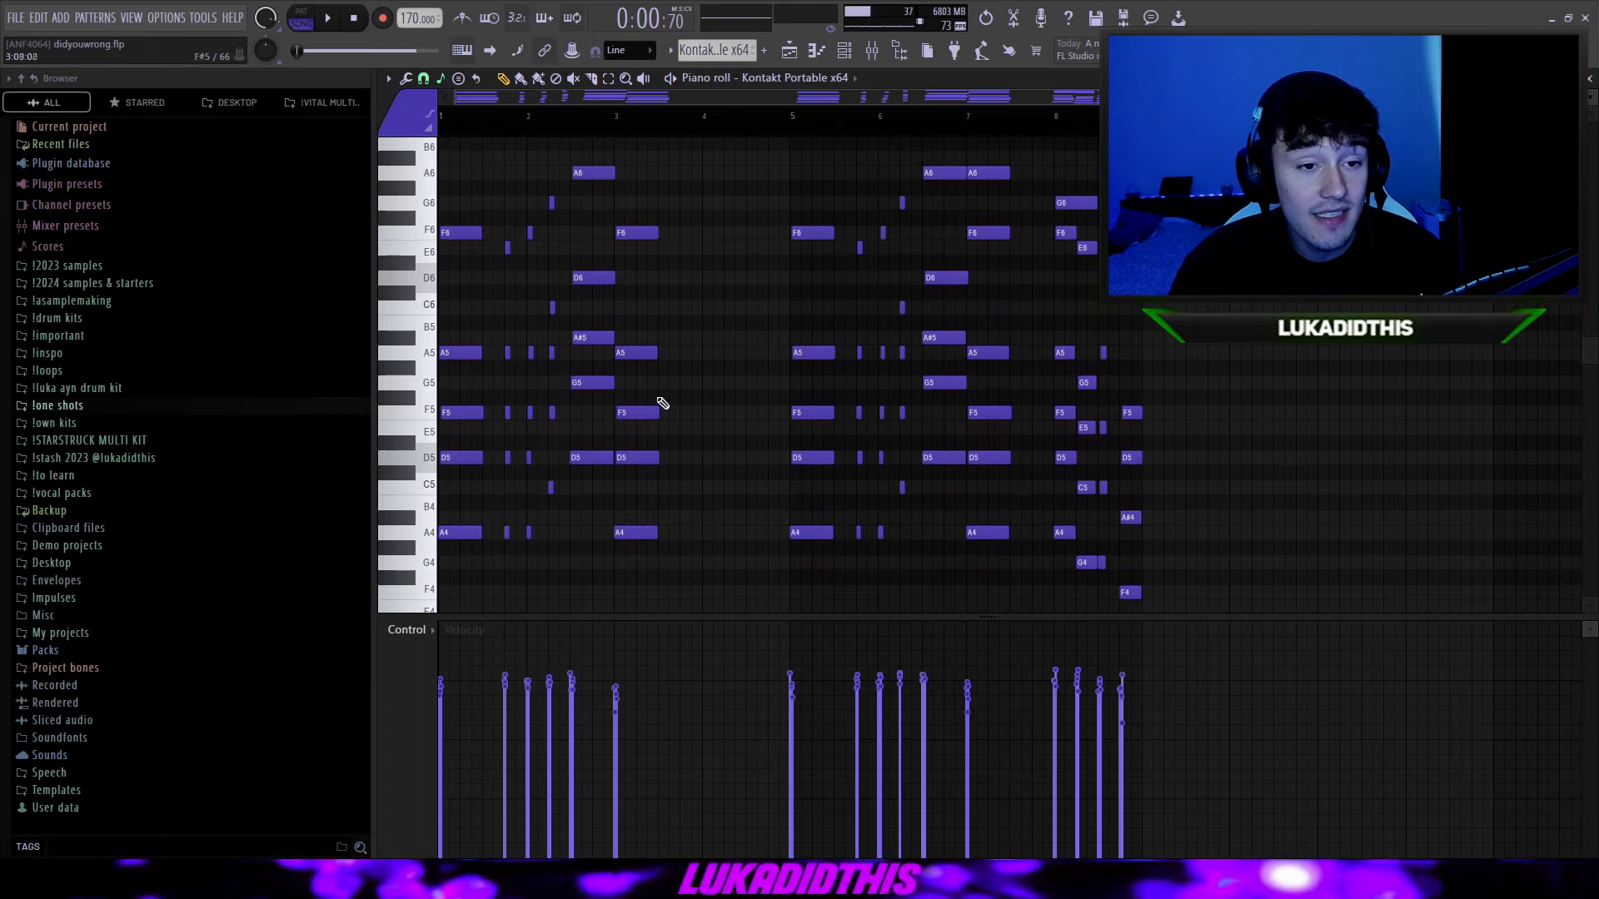
scroll(542, 335, "up", 1)
scroll(1105, 365, "down", 1)
scroll(1303, 396, "down", 1)
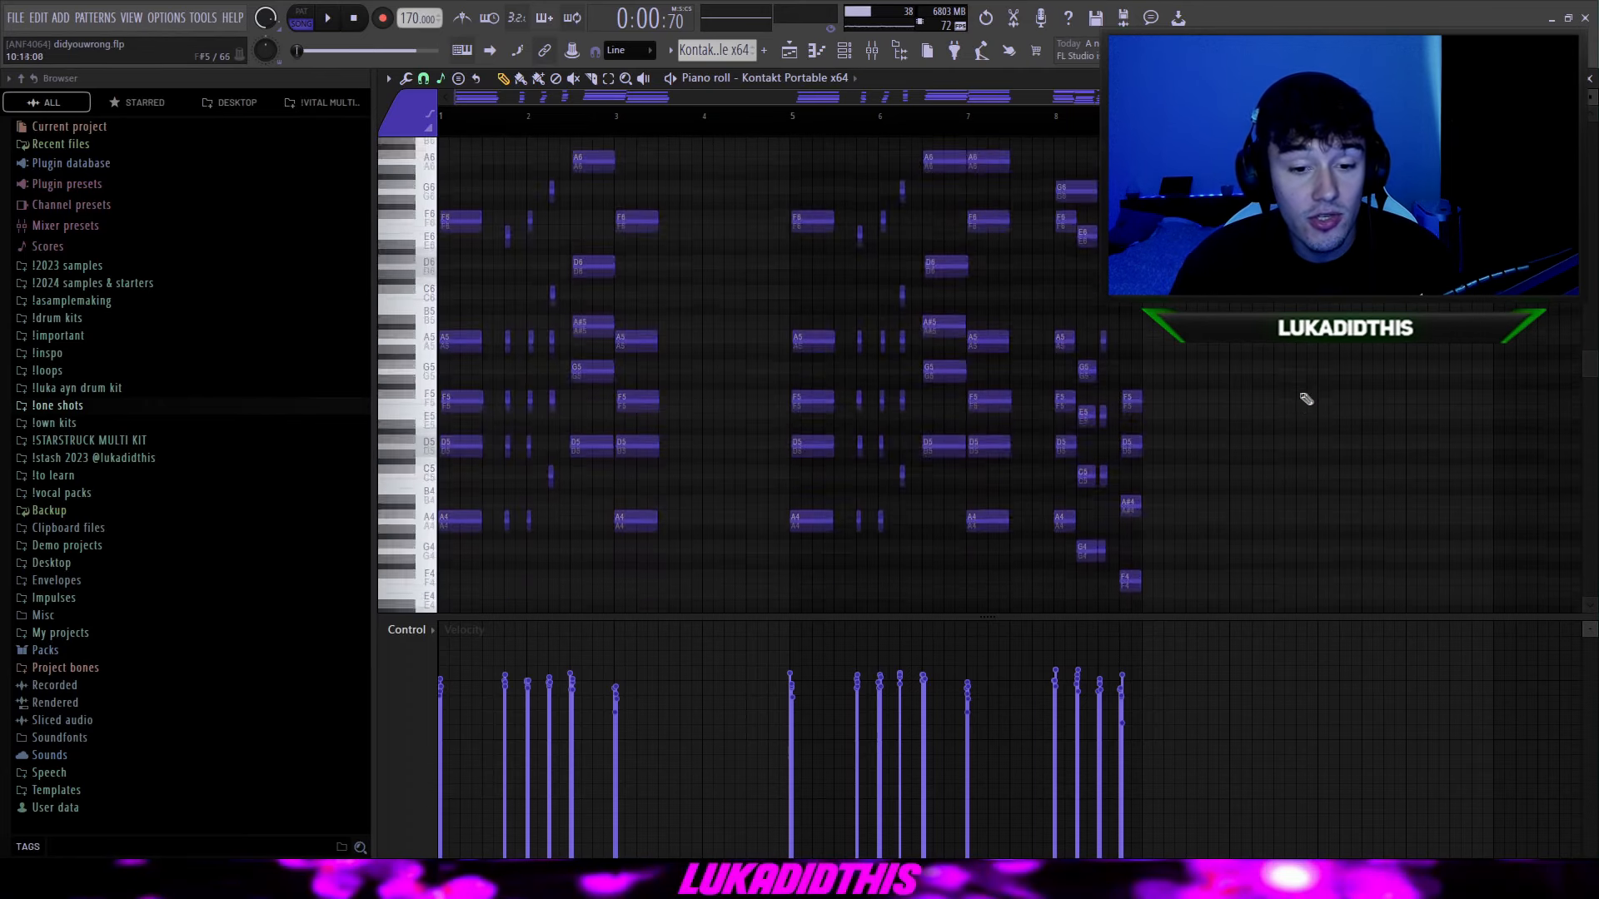
key("alt+r")
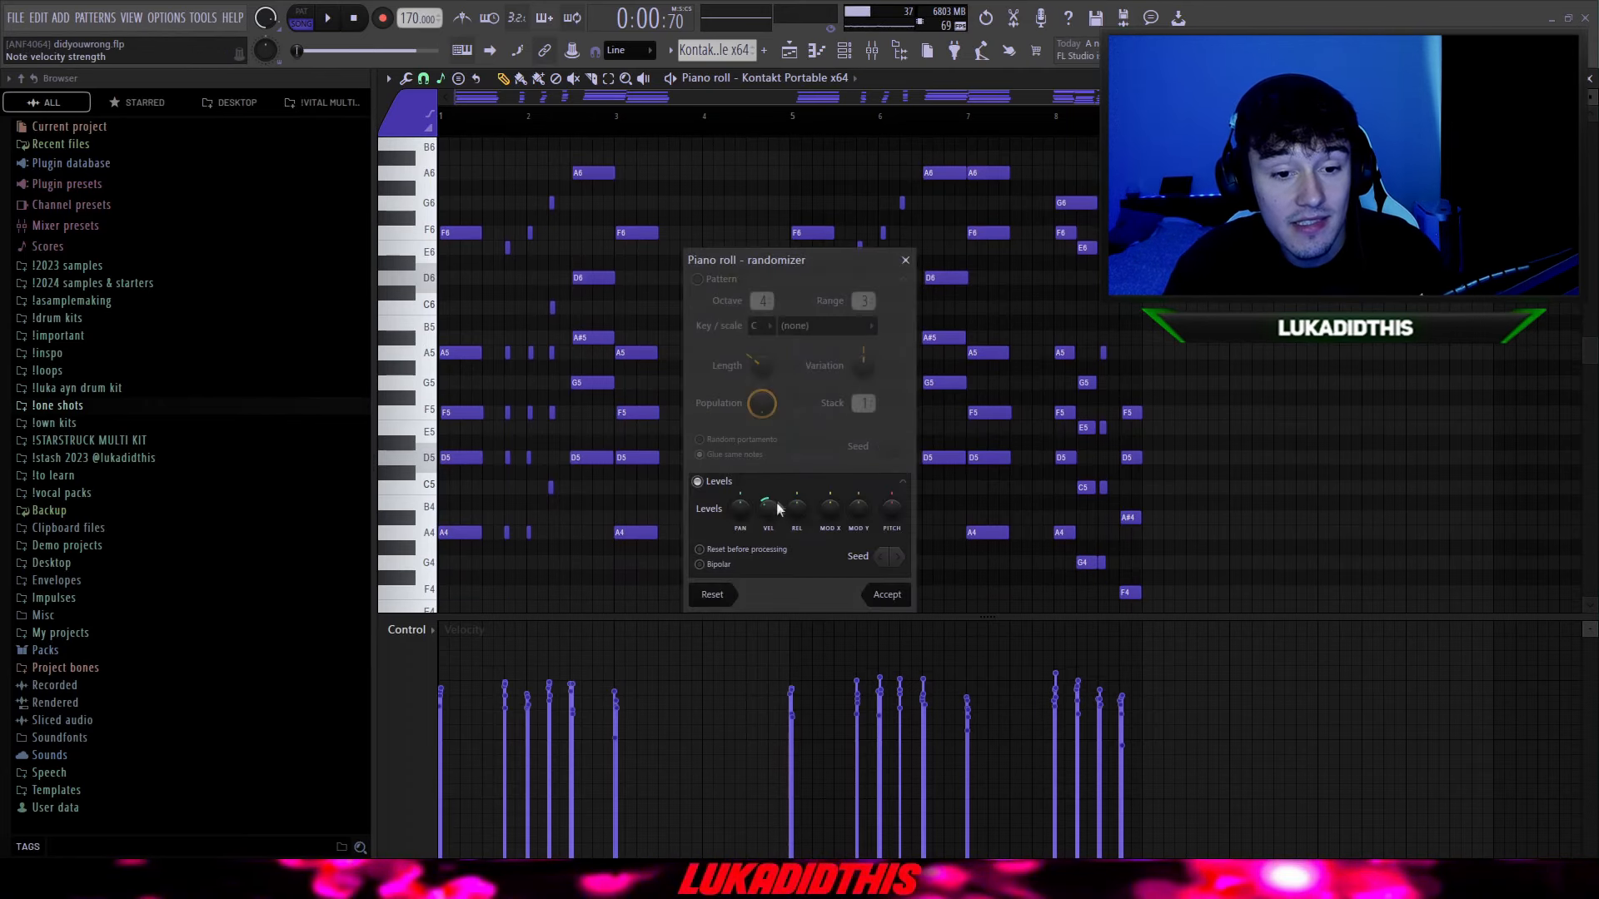
key("Escape")
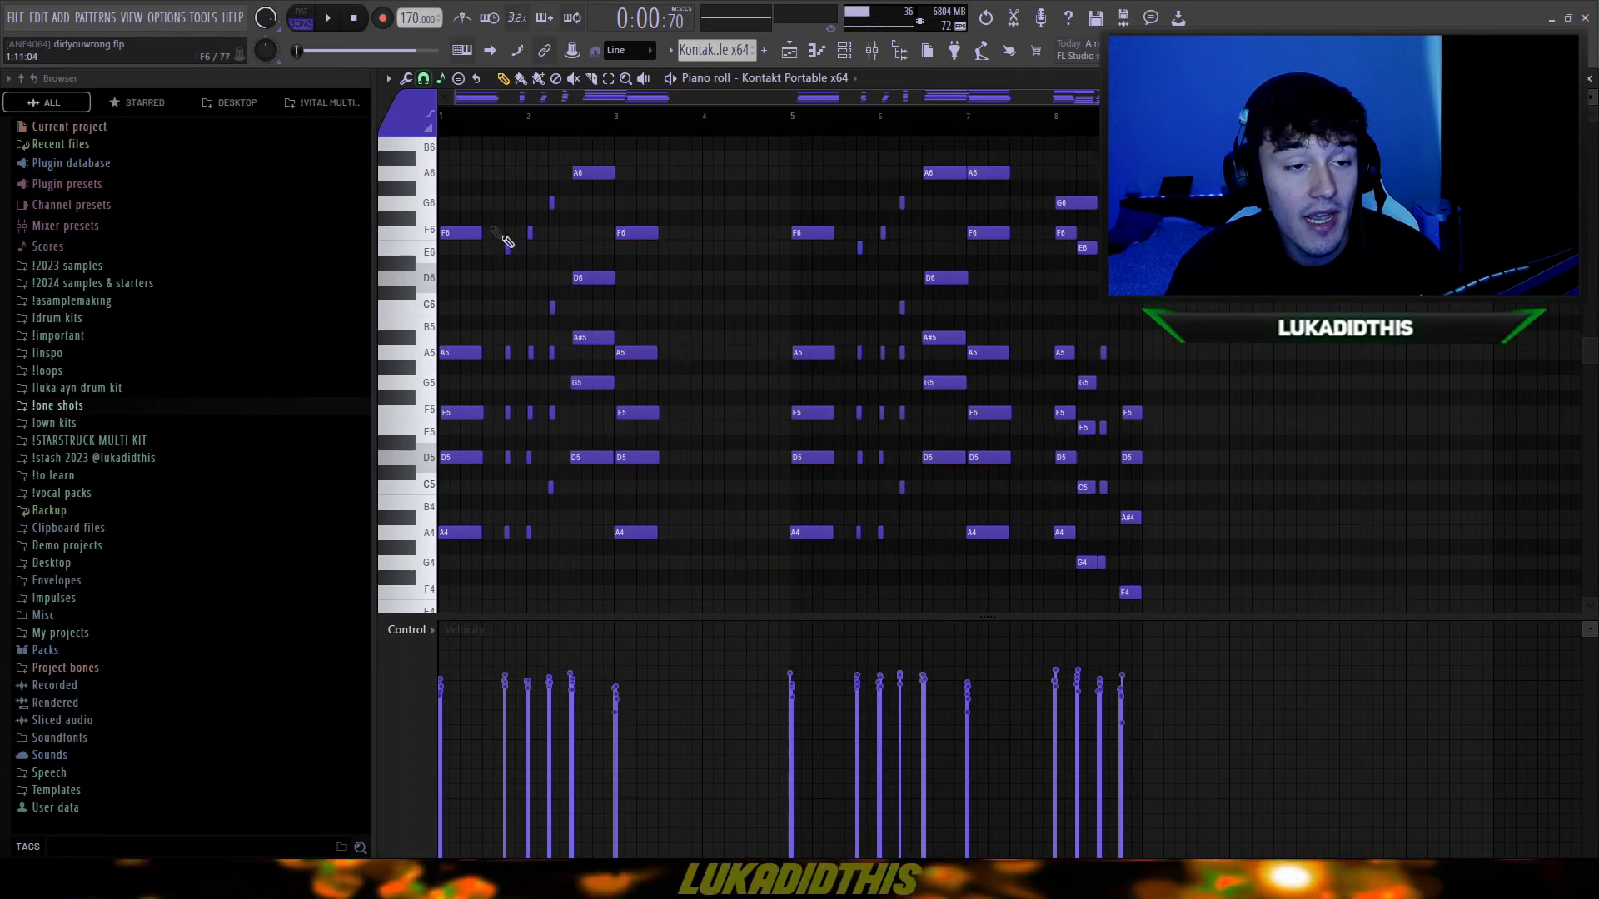
Step: Review the piano roll's snap options and inspect the offset note starts of the chords around bar 2
left_click(427, 80)
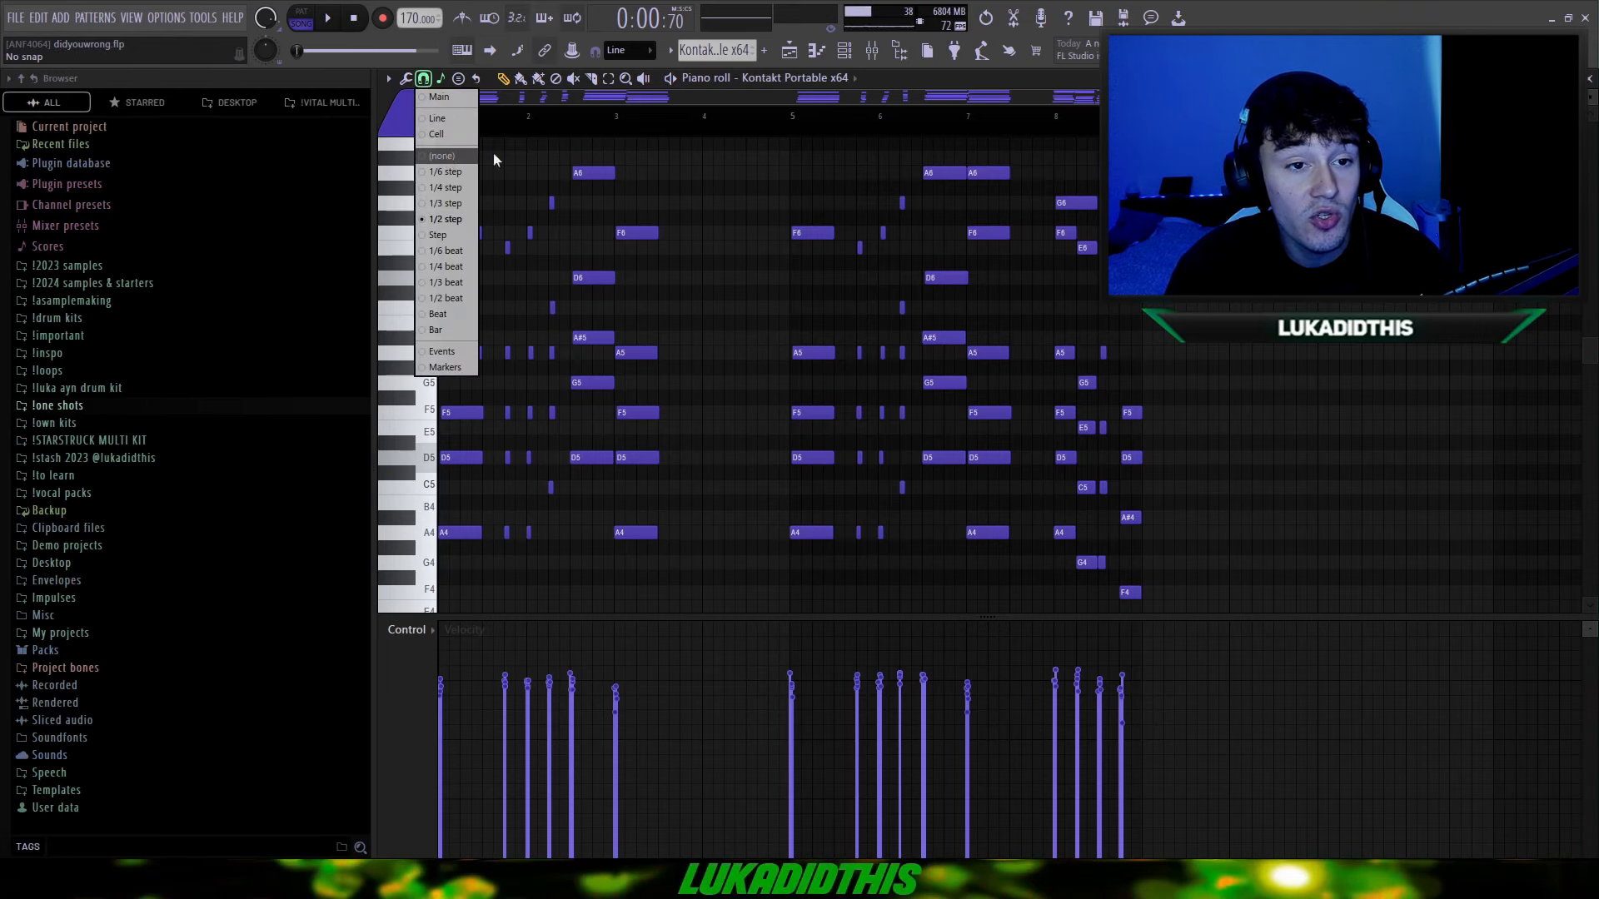
left_click(447, 125)
scroll(503, 428, "up", 5)
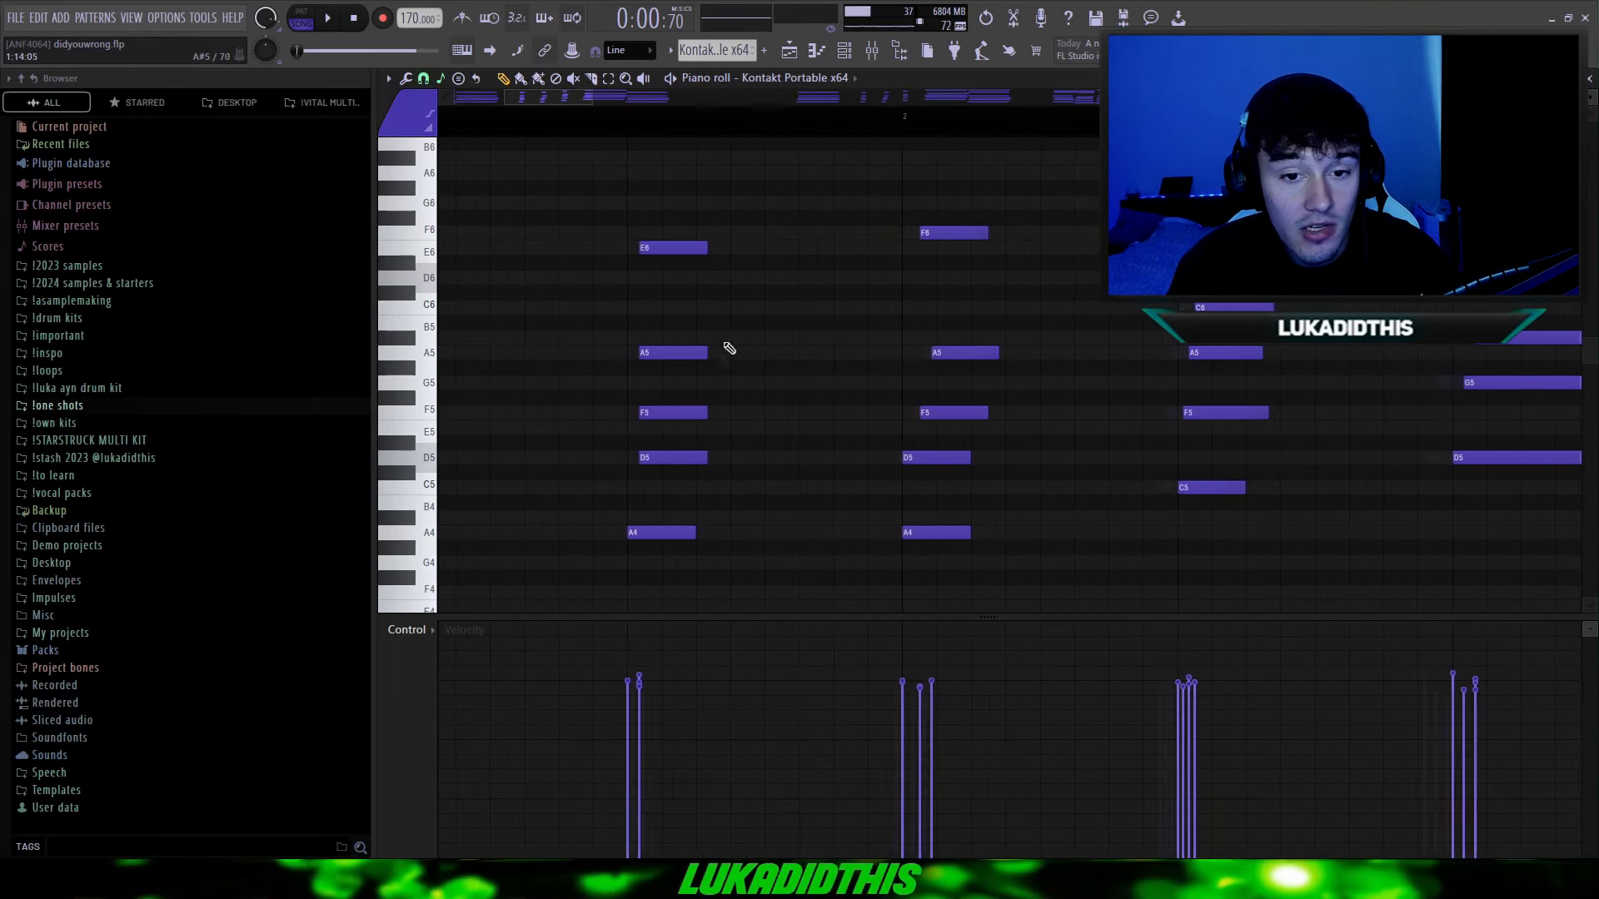
scroll(725, 346, "down", 5)
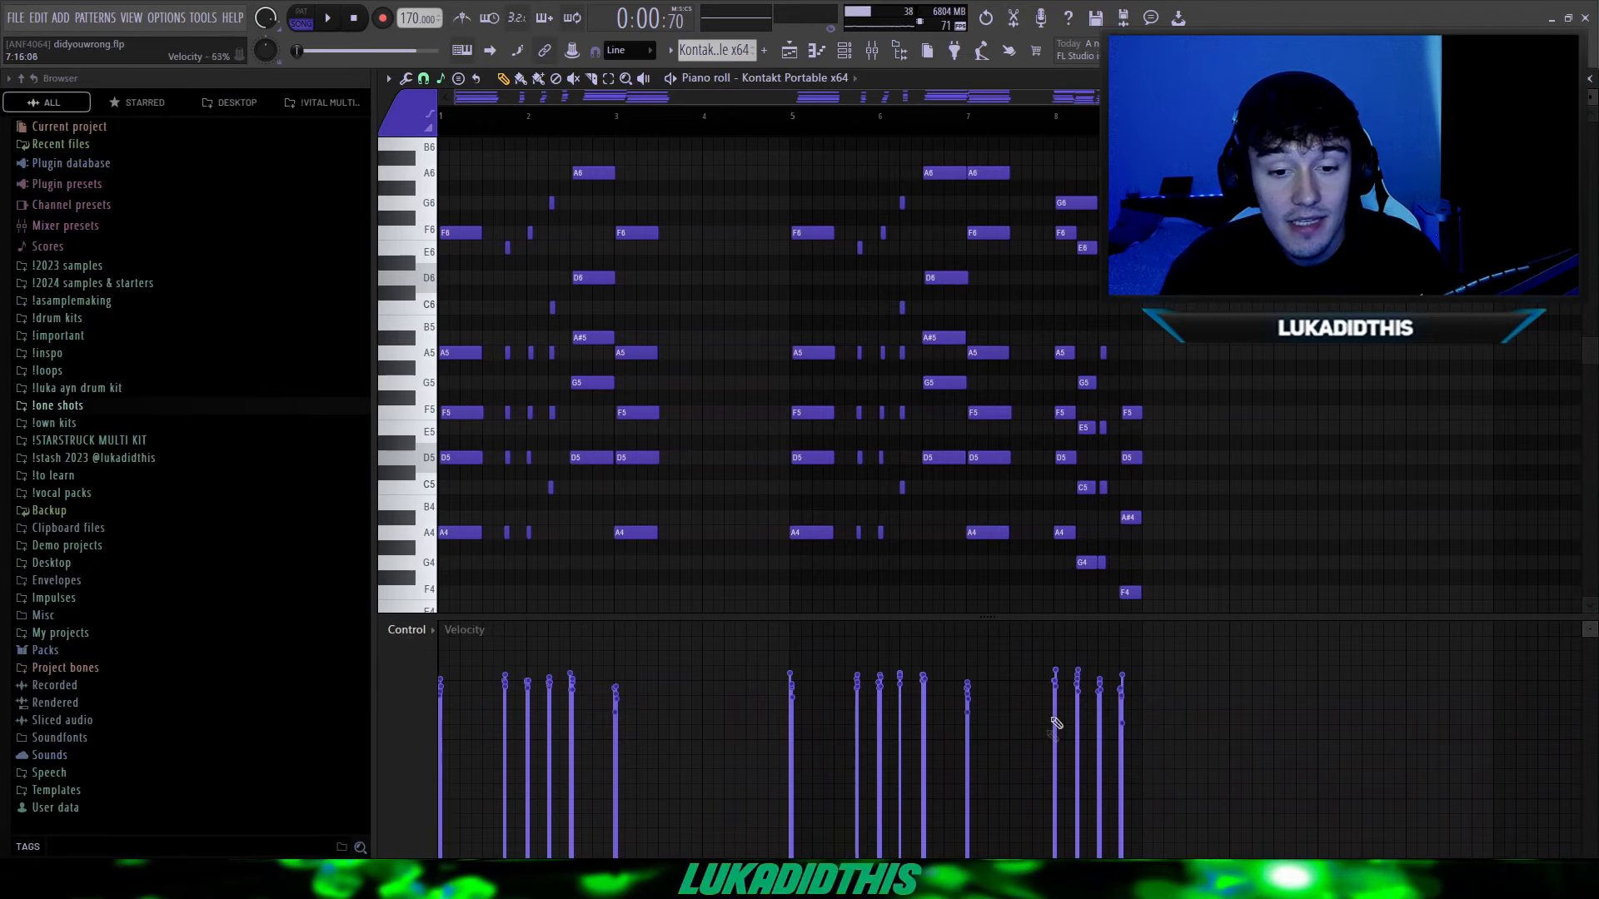
left_click_drag(1592, 98, 1591, 105)
scroll(1327, 346, "down", 1)
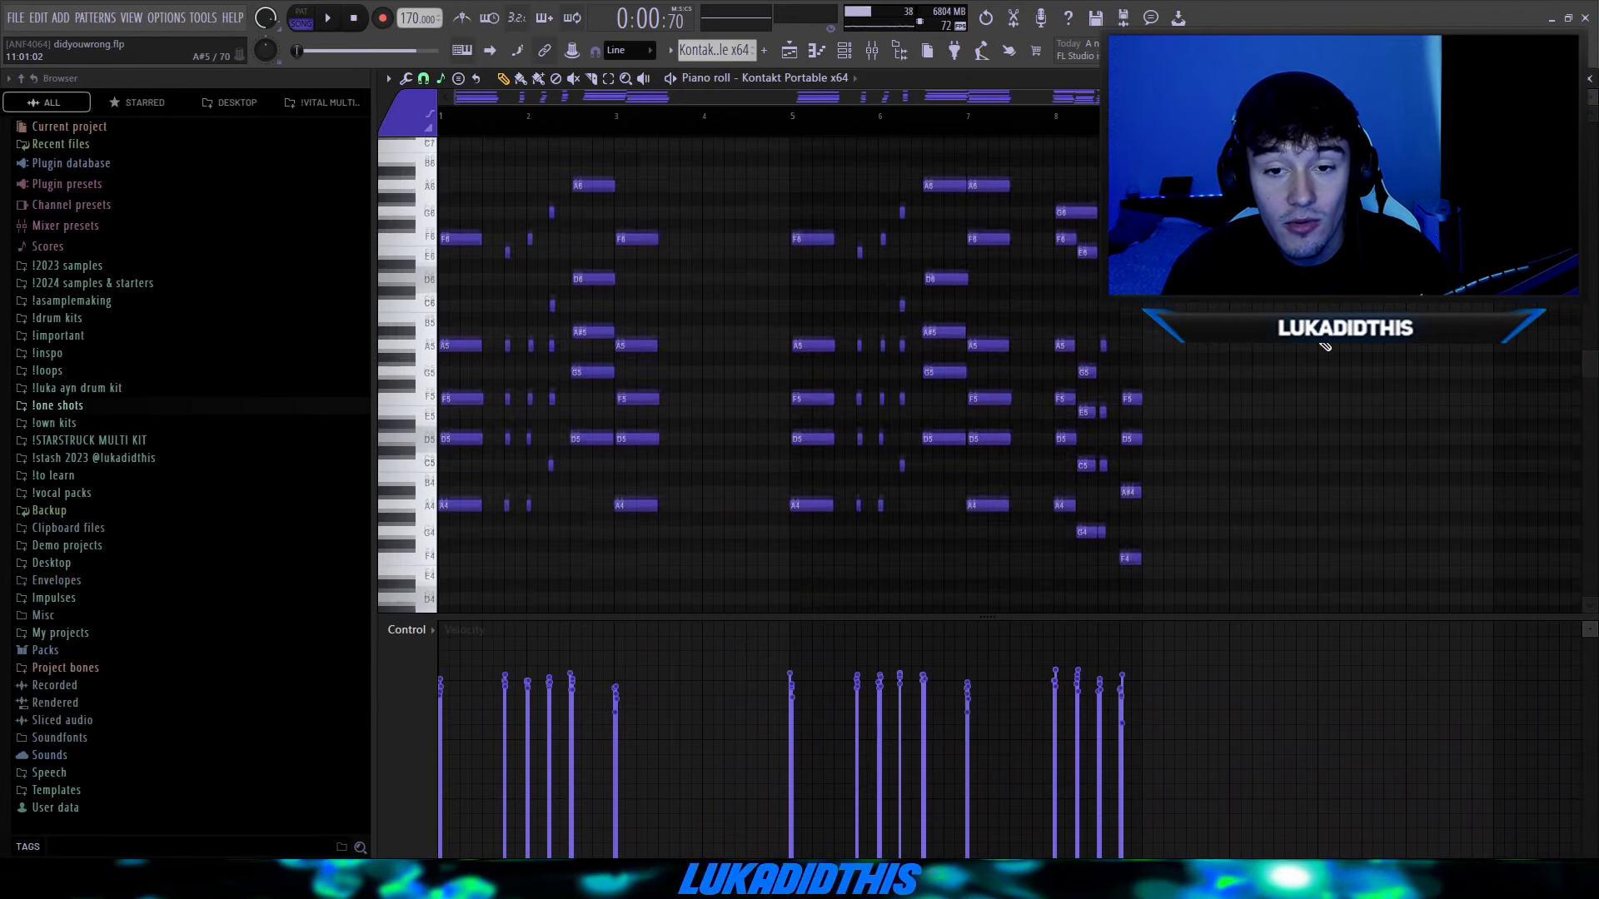
scroll(1327, 347, "up", 1)
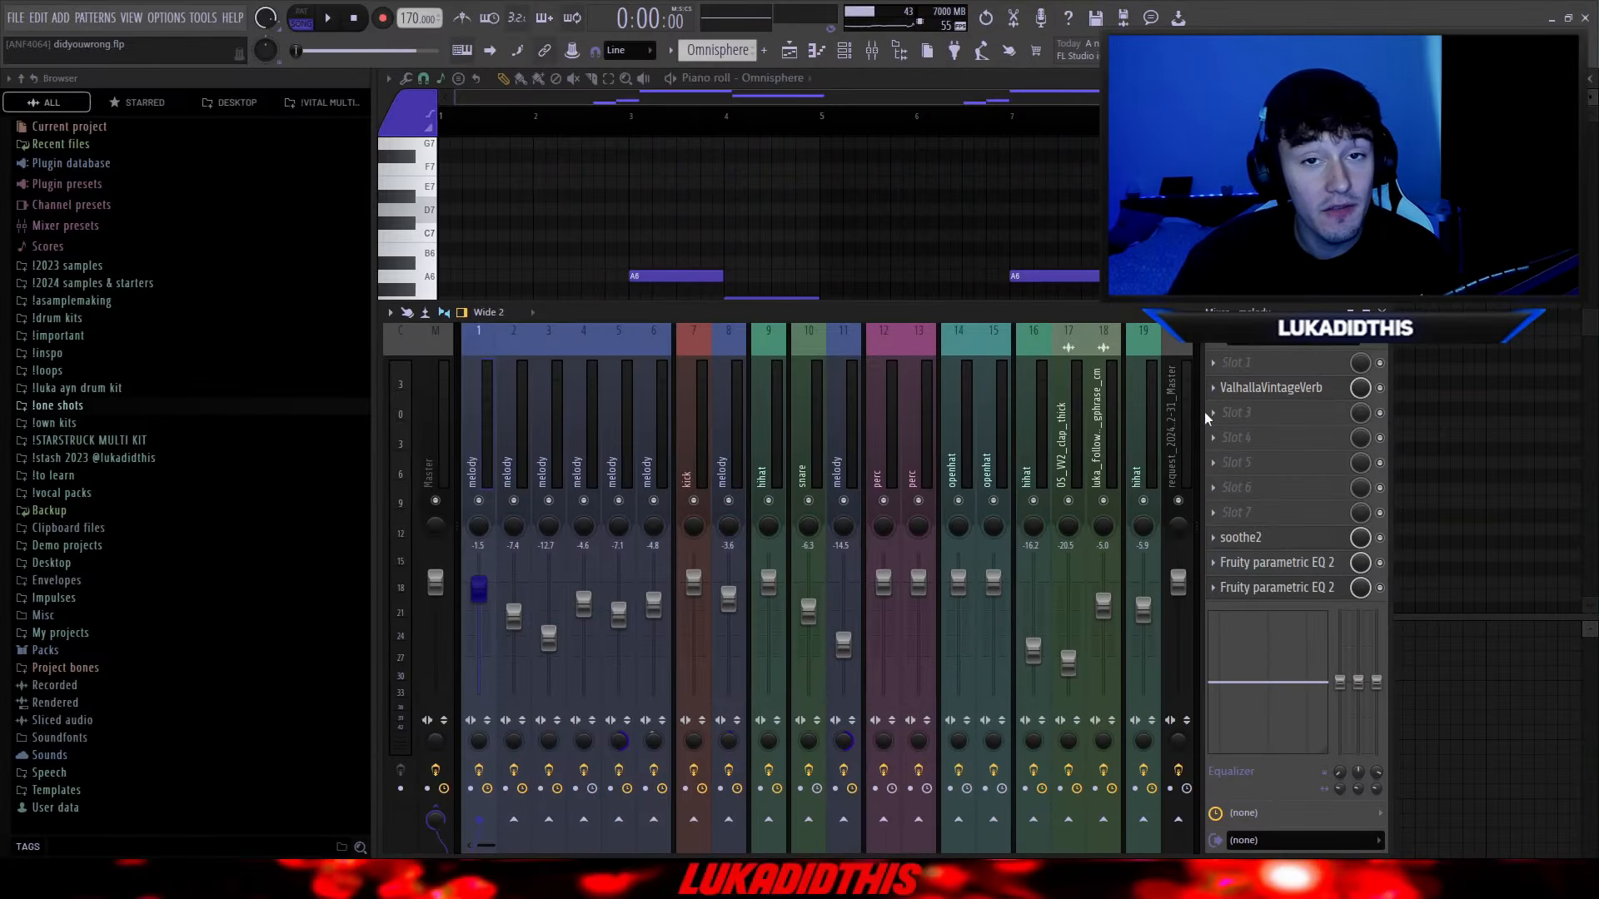
Step: Review the ValhallaVintageVerb reverb and both Fruity parametric EQ 2 curves on the piano melody's mixer track 1
left_click(1249, 386)
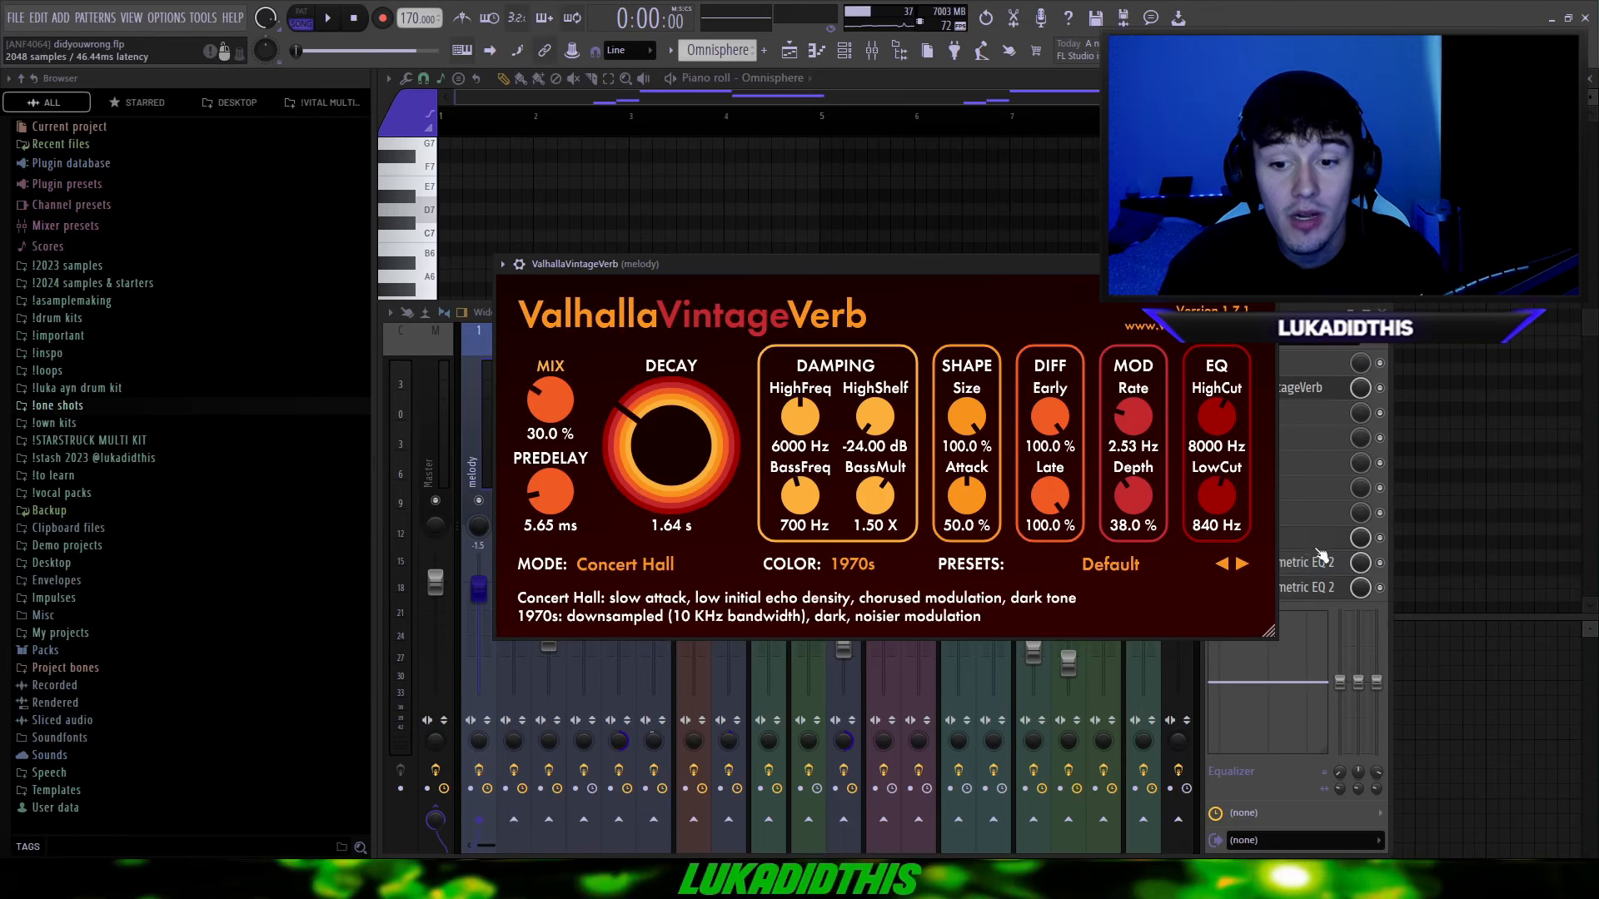
left_click(1319, 553)
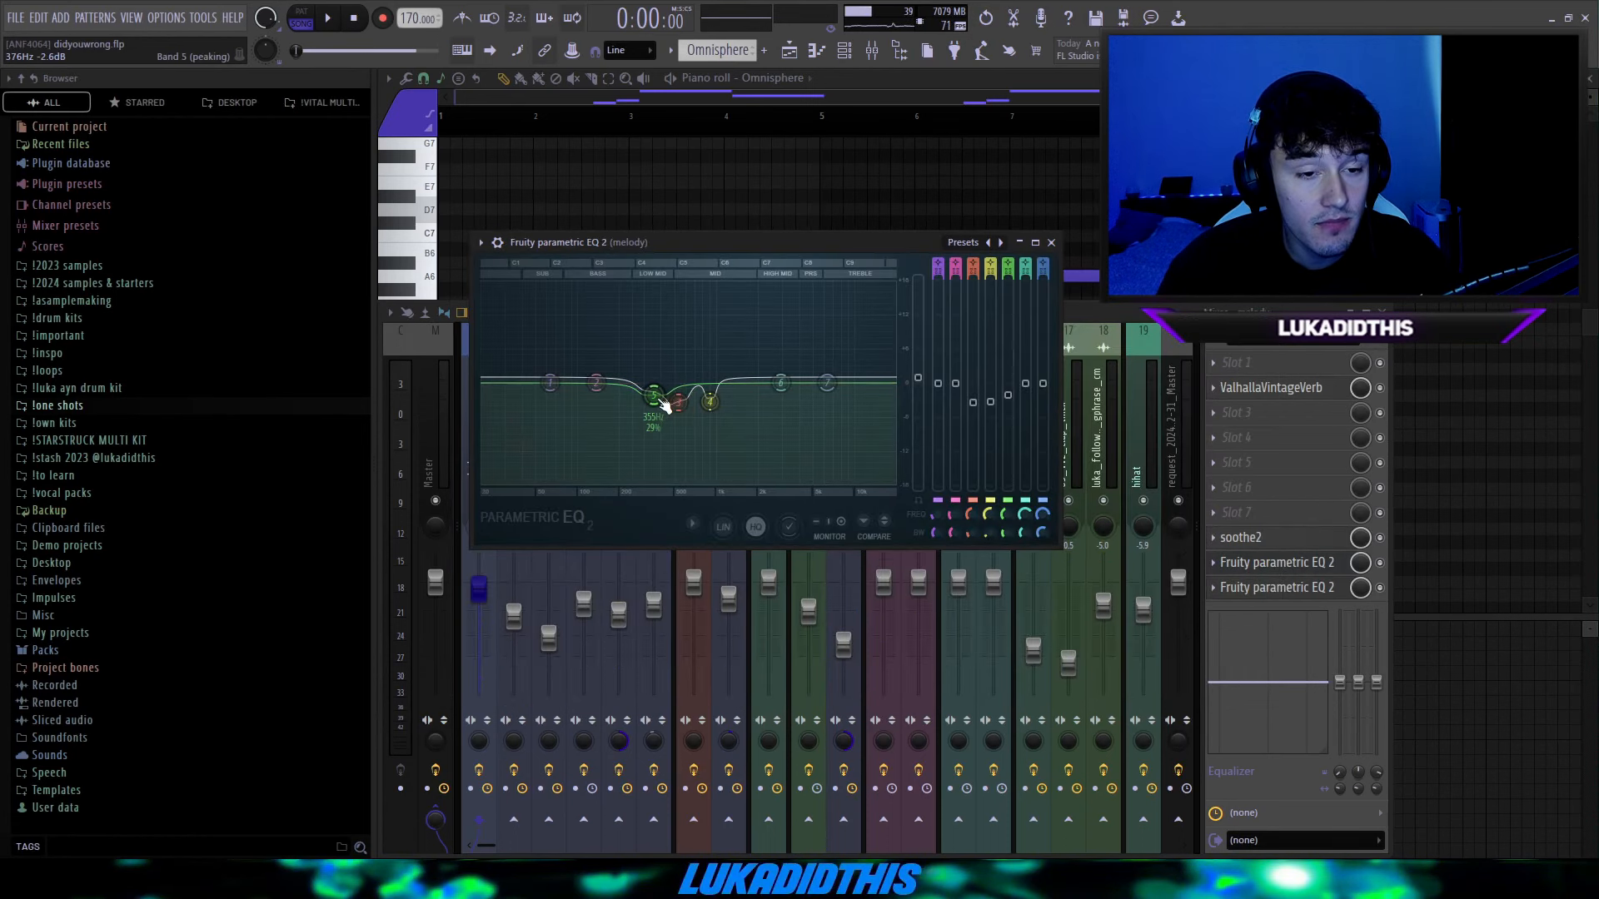
left_click(1249, 587)
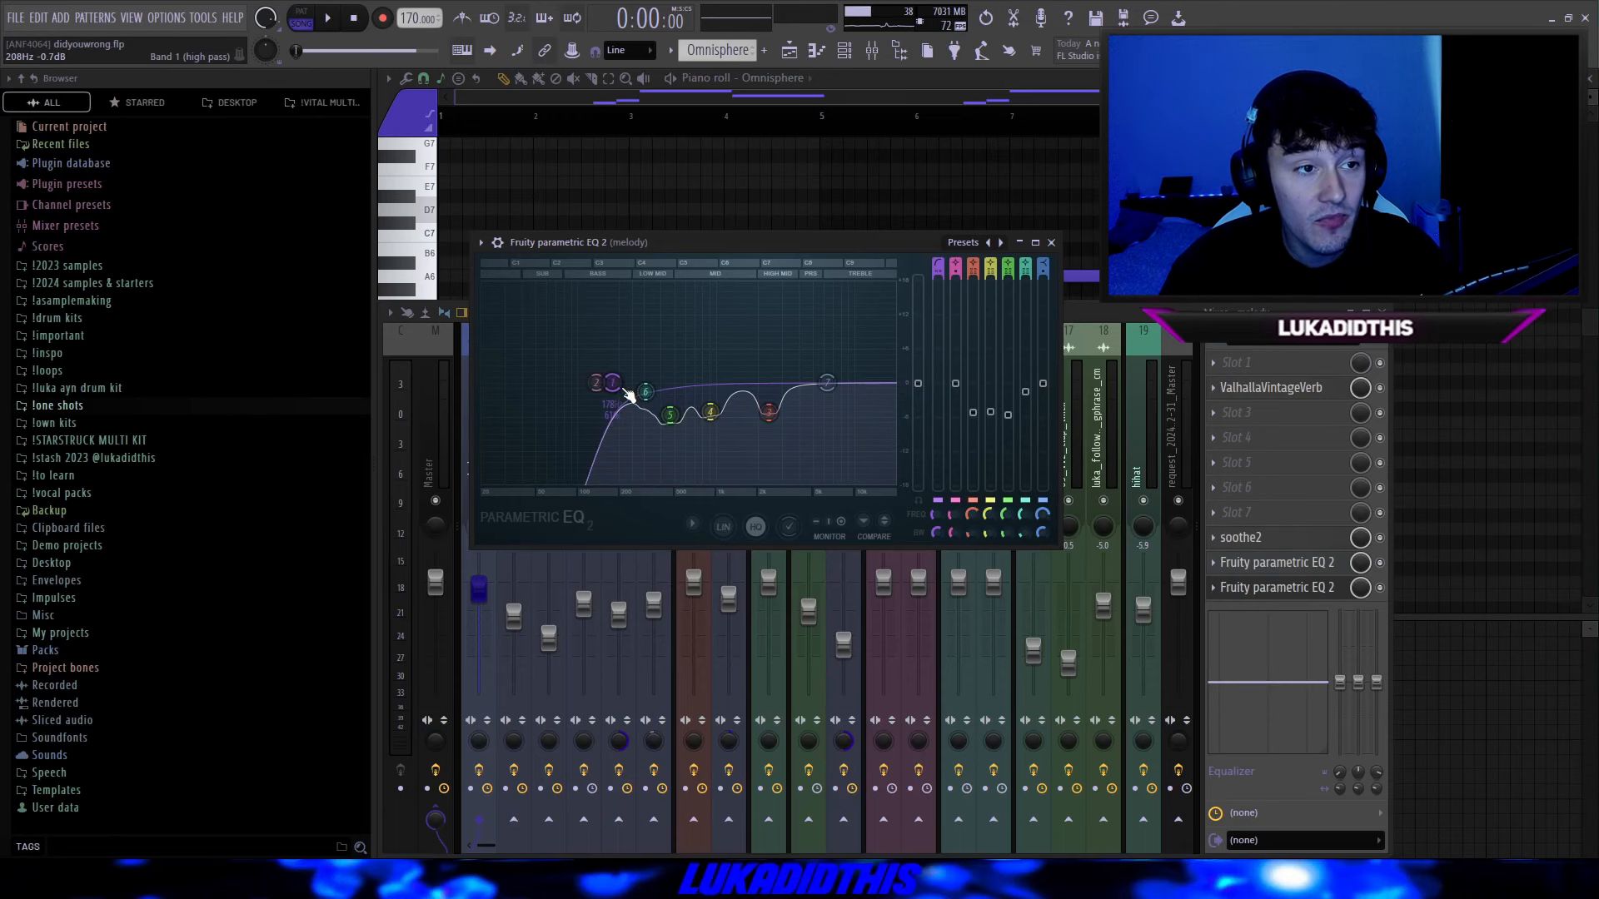
Step: Return to the playlist and open the UADx Waterfall B3 Organ pattern from Track 2 in the piano roll
key("F5")
key("space")
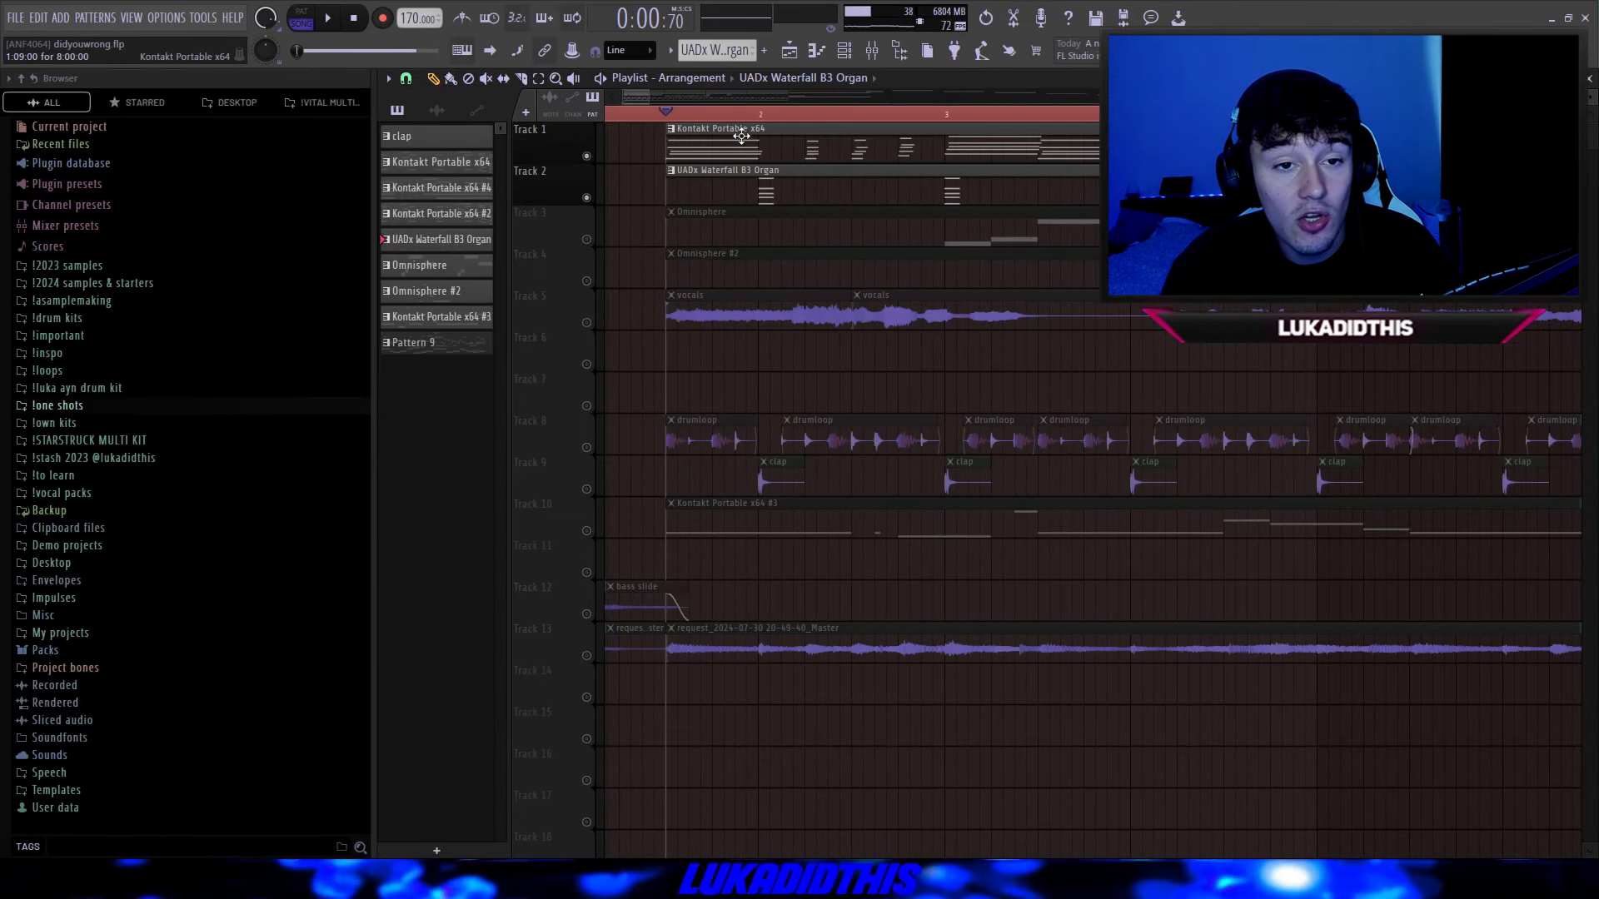
scroll(804, 179, "down", 2)
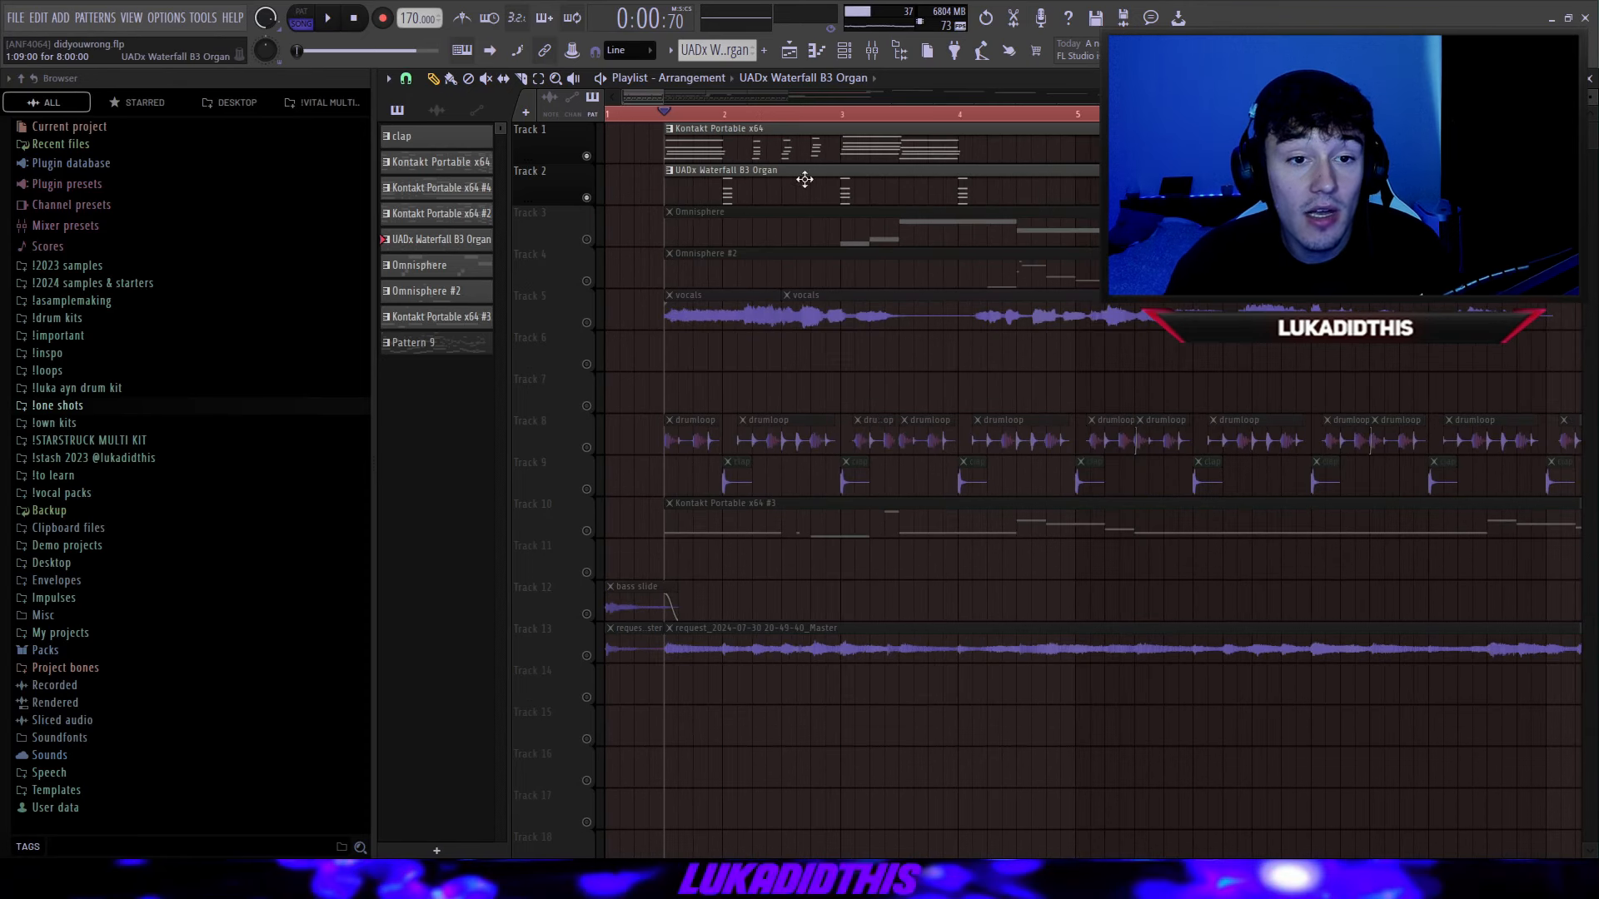
double_click(731, 190)
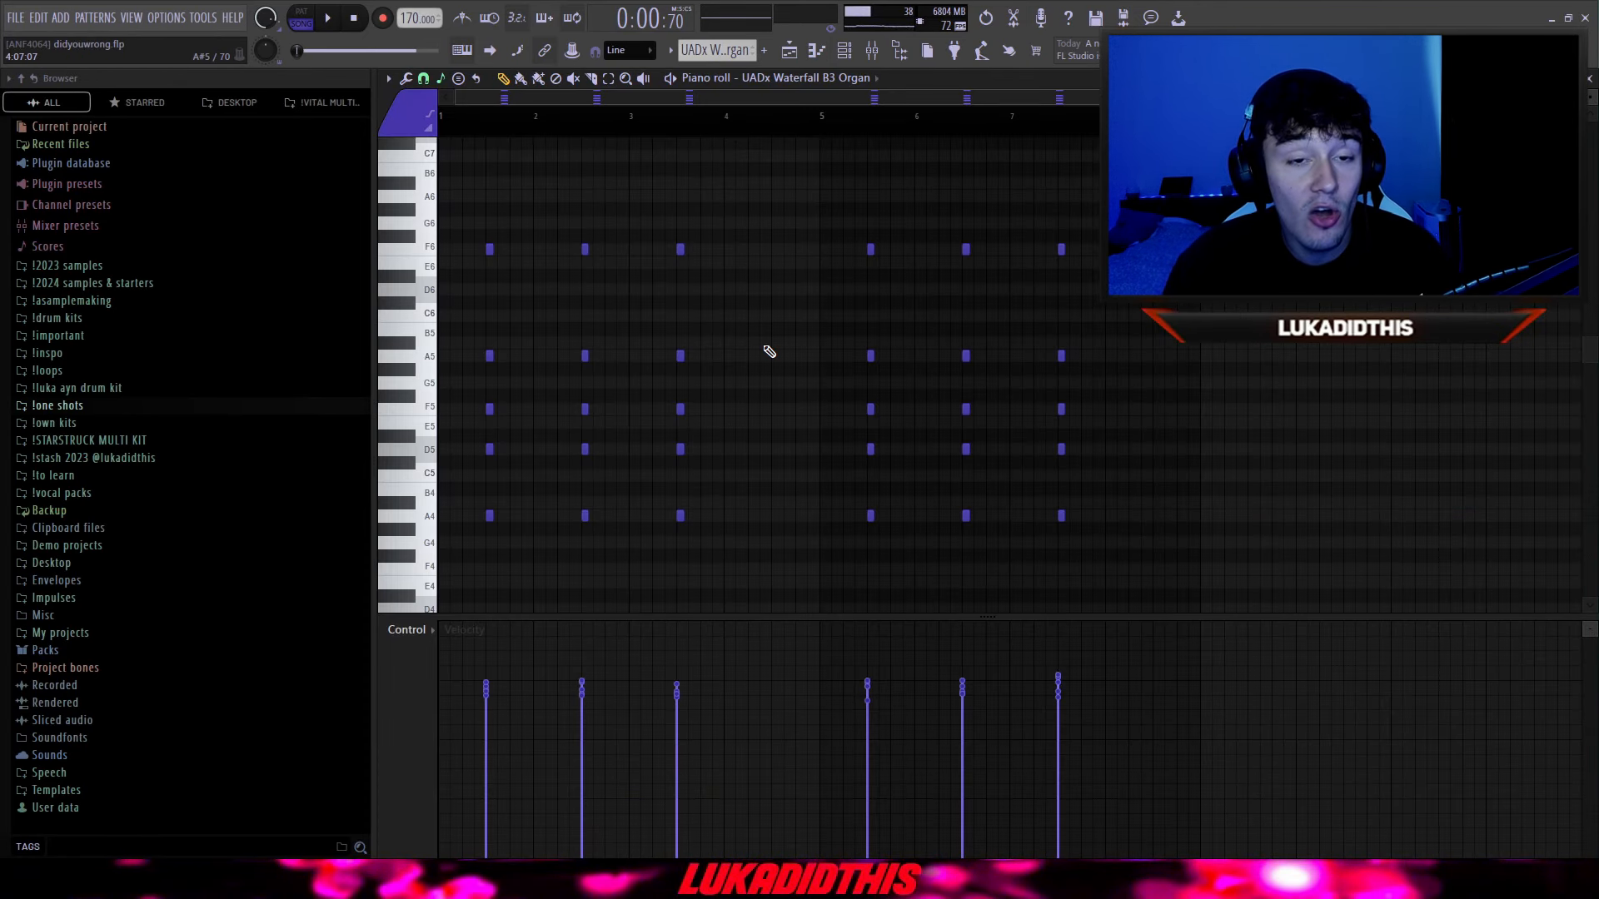
Step: Review the Down In The Dunes preset in the UADx Waterfall B3 Organ plugin, and close the plugin
left_click(824, 77)
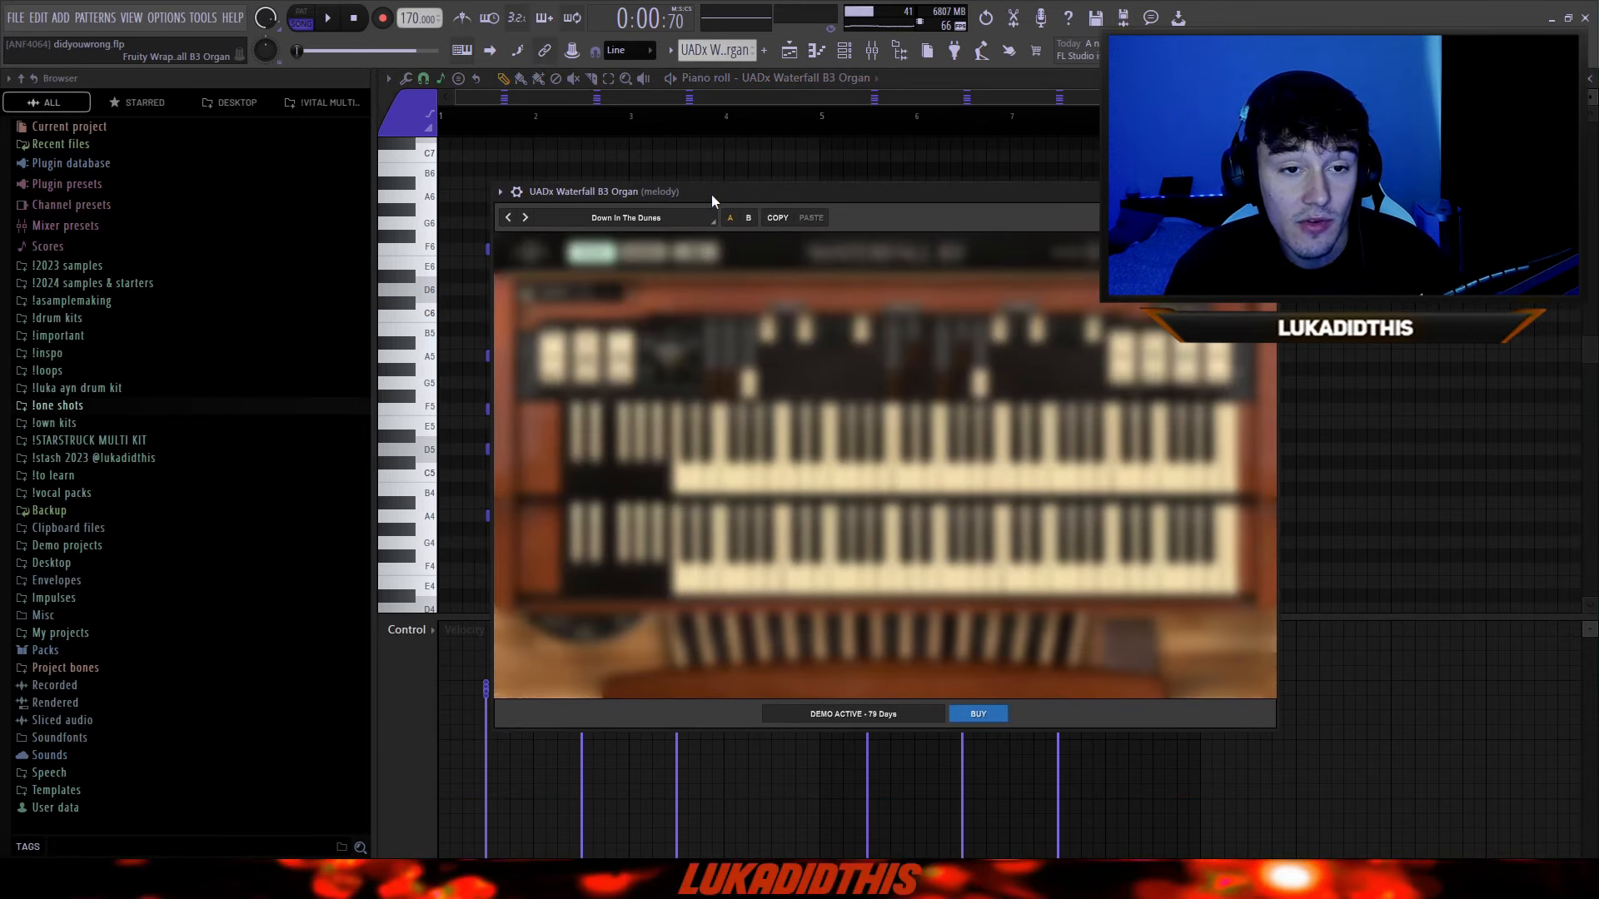
left_click_drag(711, 193, 711, 185)
left_click_drag(595, 186, 701, 180)
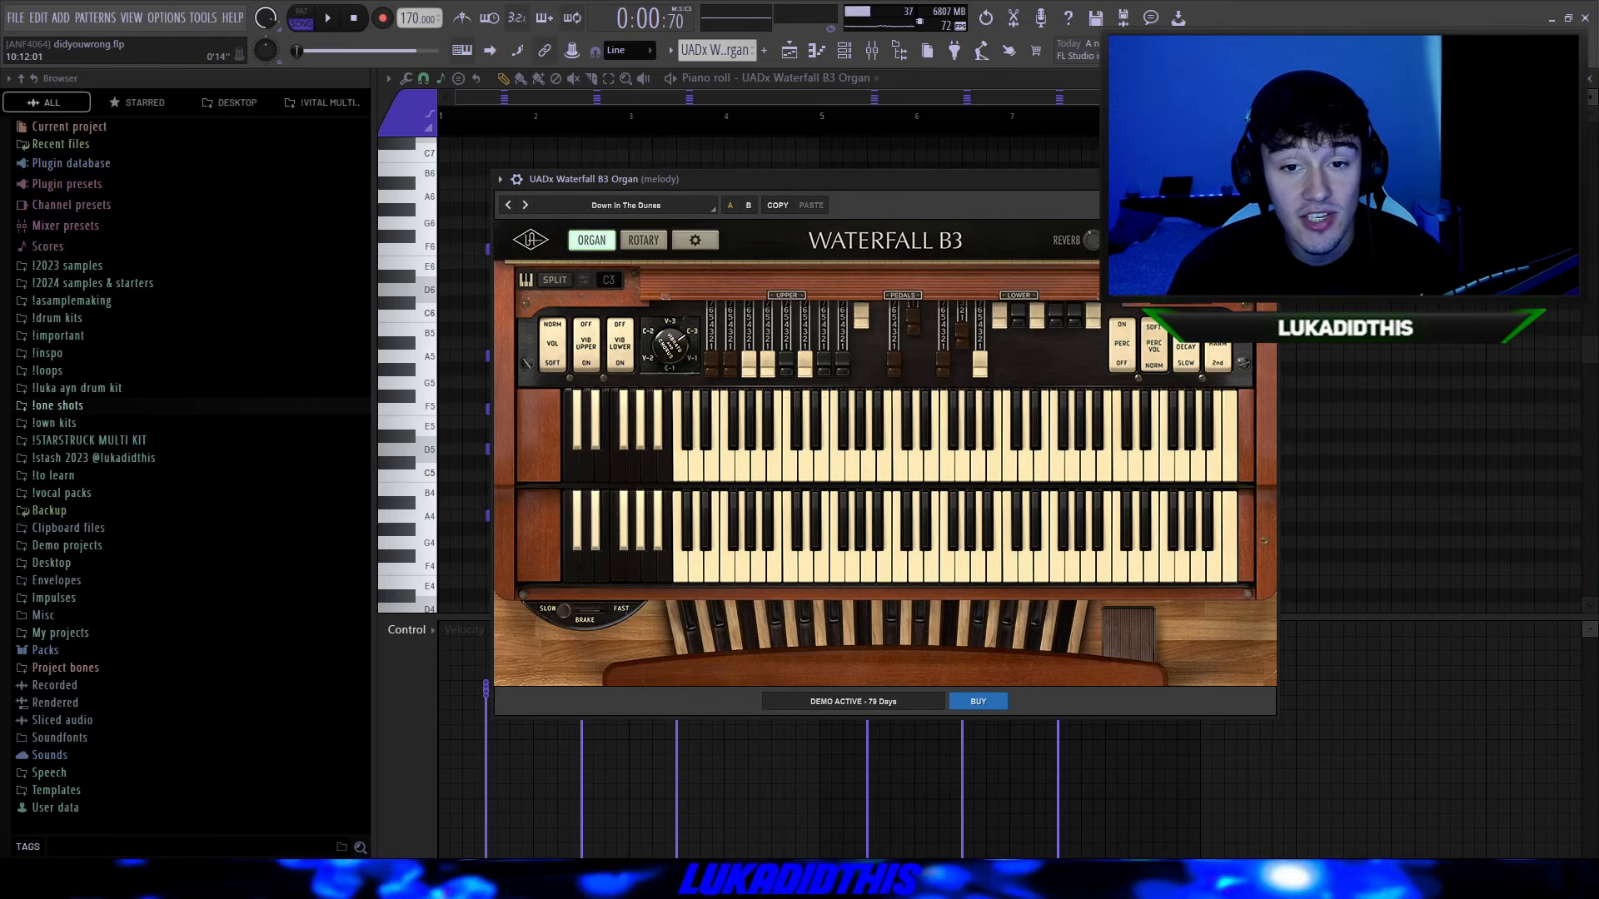
key("Escape")
Step: Examine the placement of the organ's repeated chord stabs across the bars of the pattern
scroll(445, 350, "up", 6)
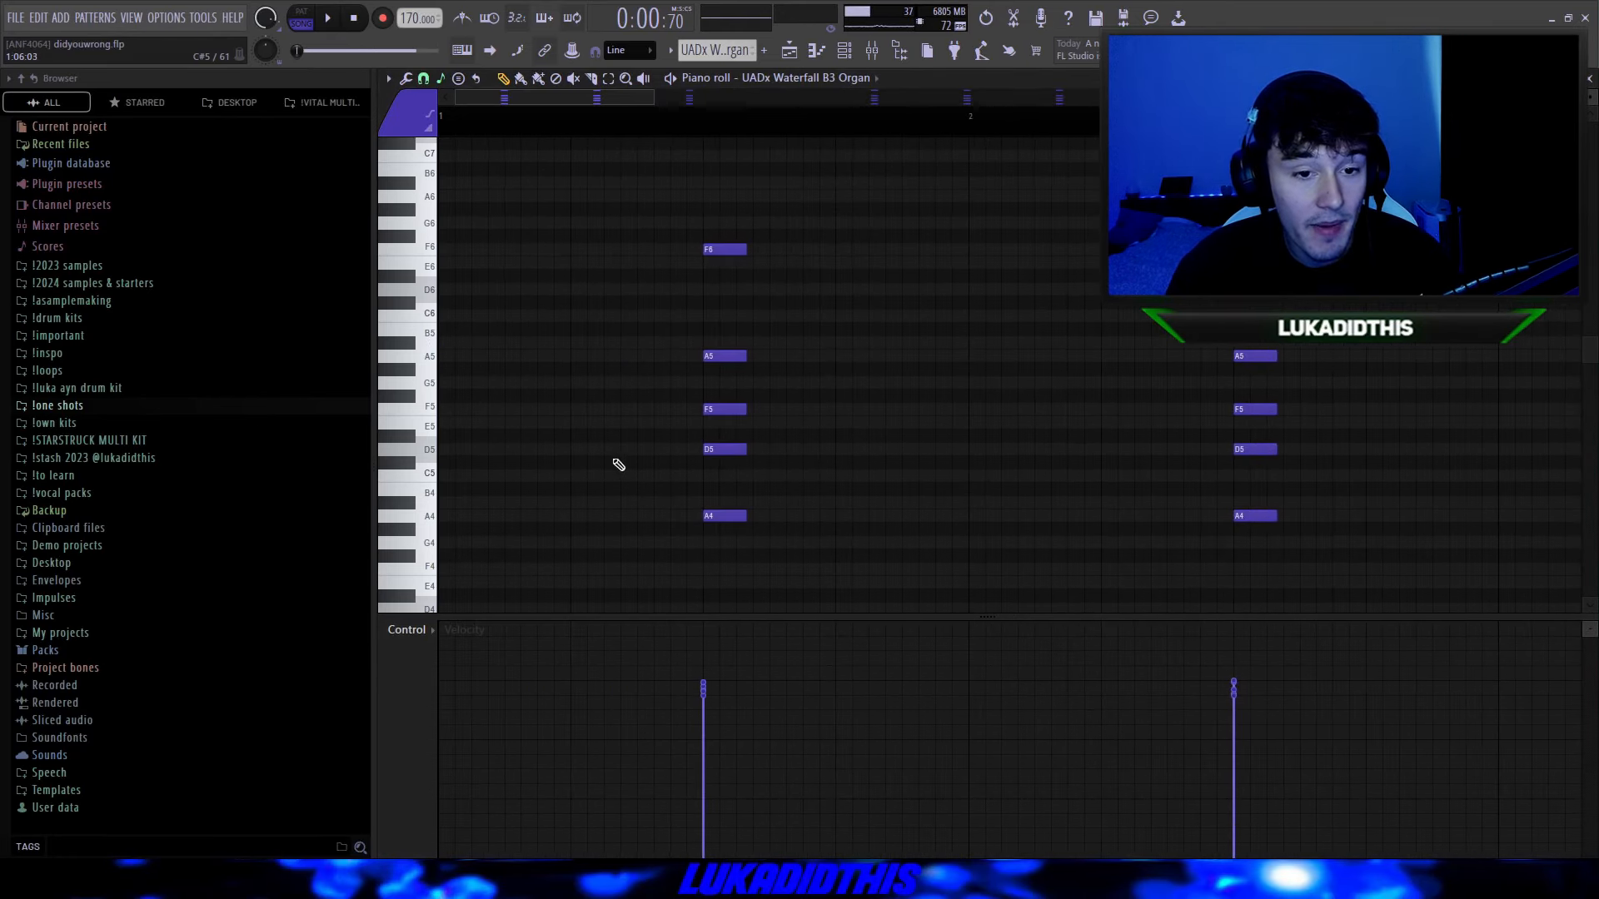
scroll(699, 482, "down", 5)
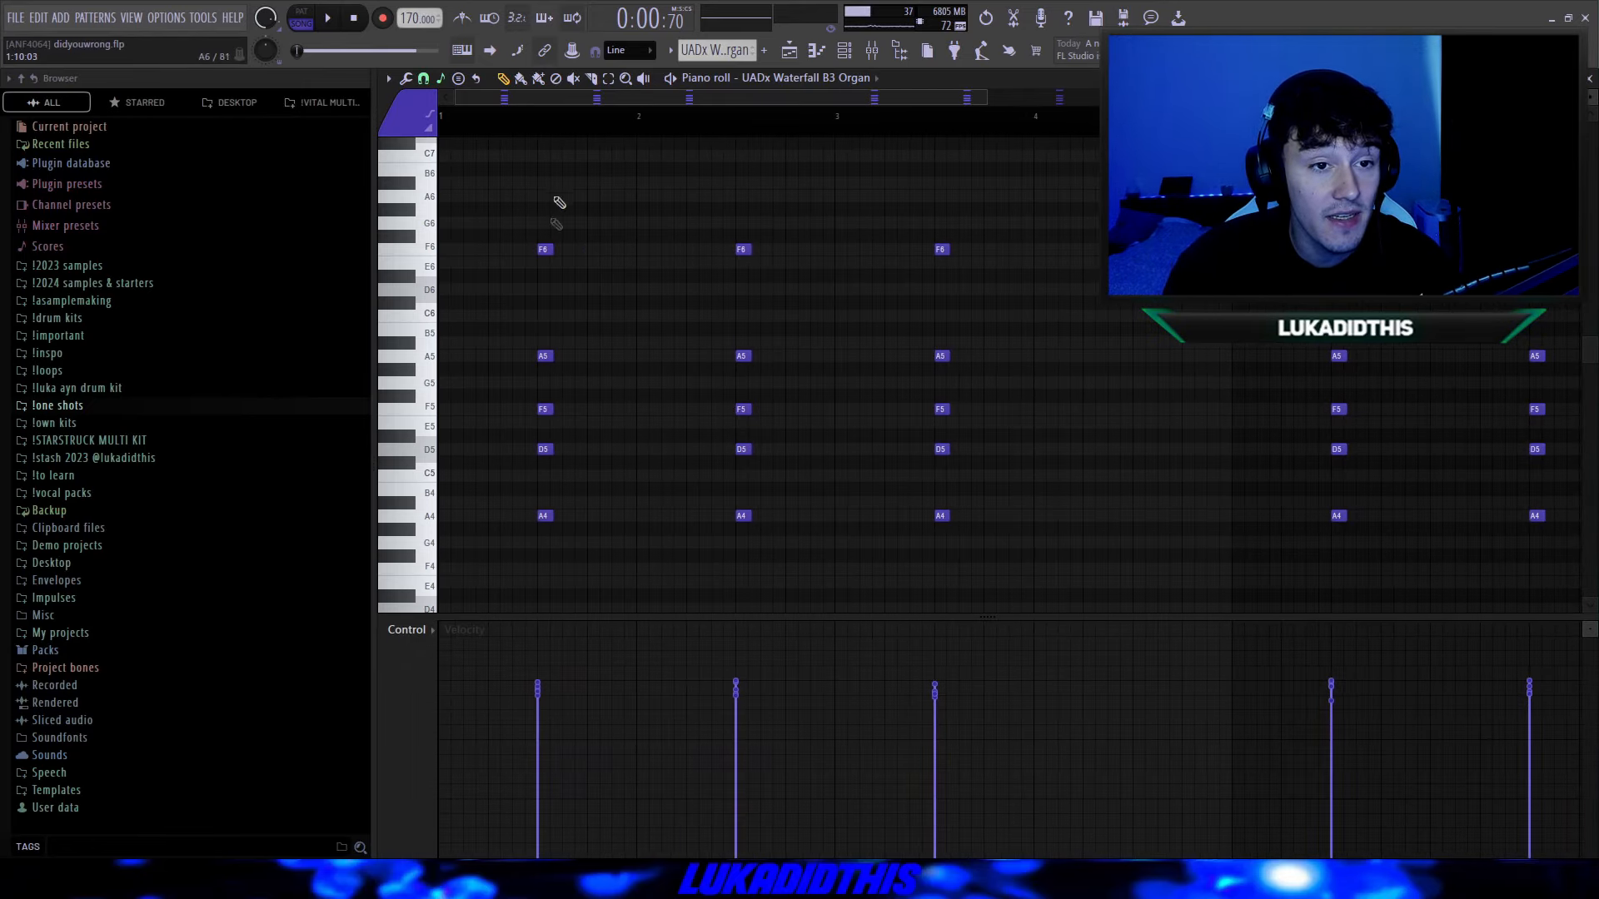
scroll(557, 208, "down", 4)
scroll(767, 378, "down", 2)
scroll(440, 338, "up", 4)
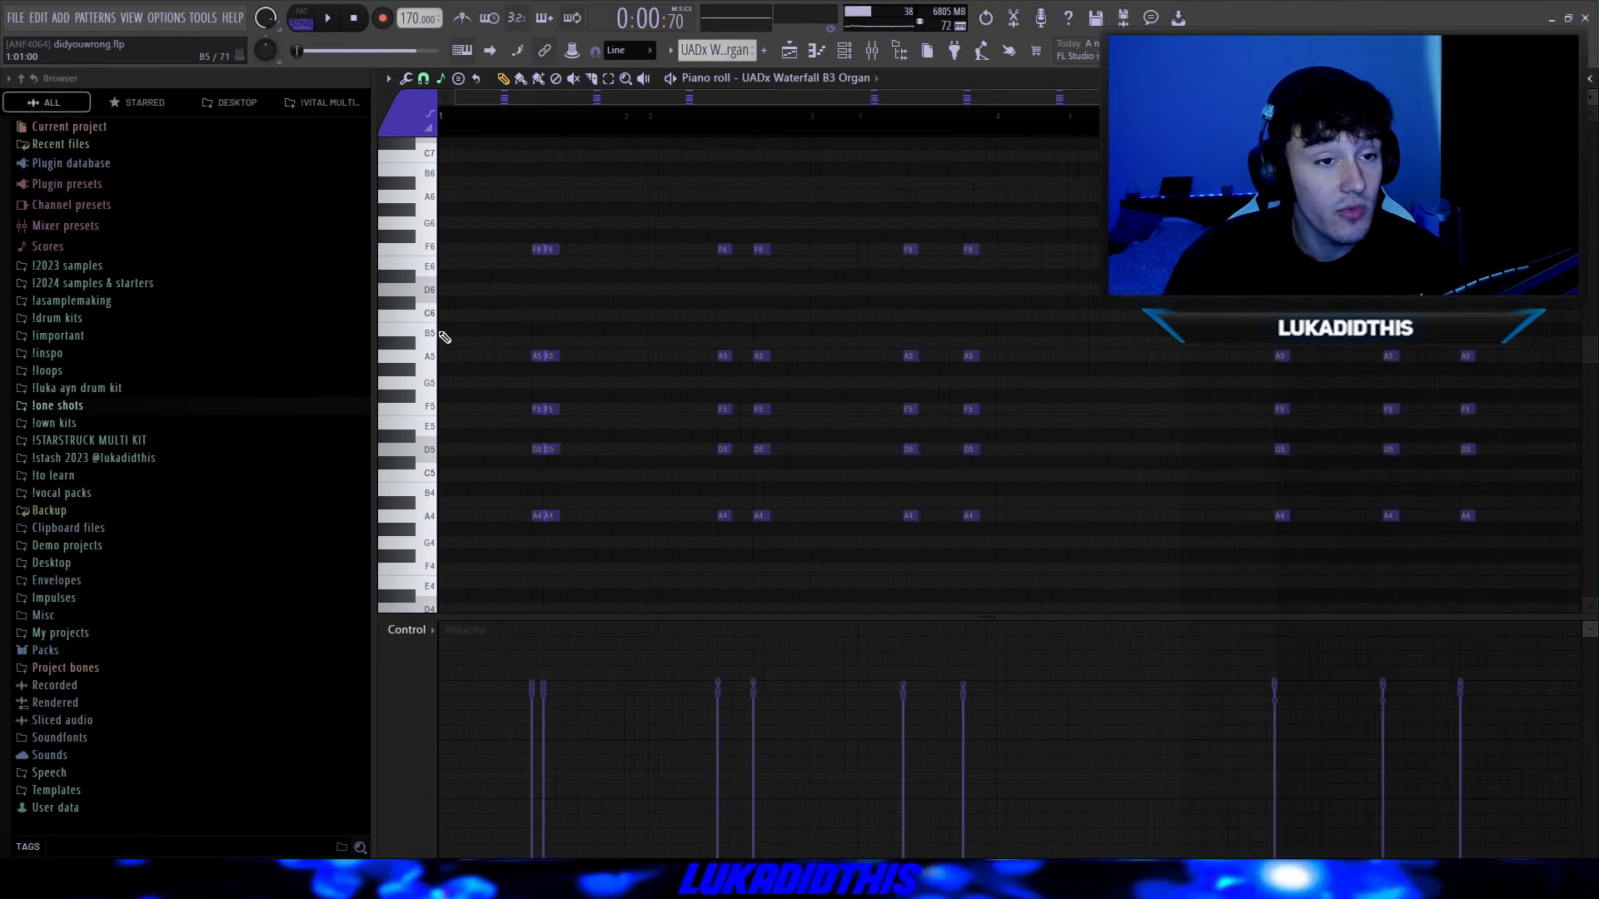
scroll(443, 338, "down", 4)
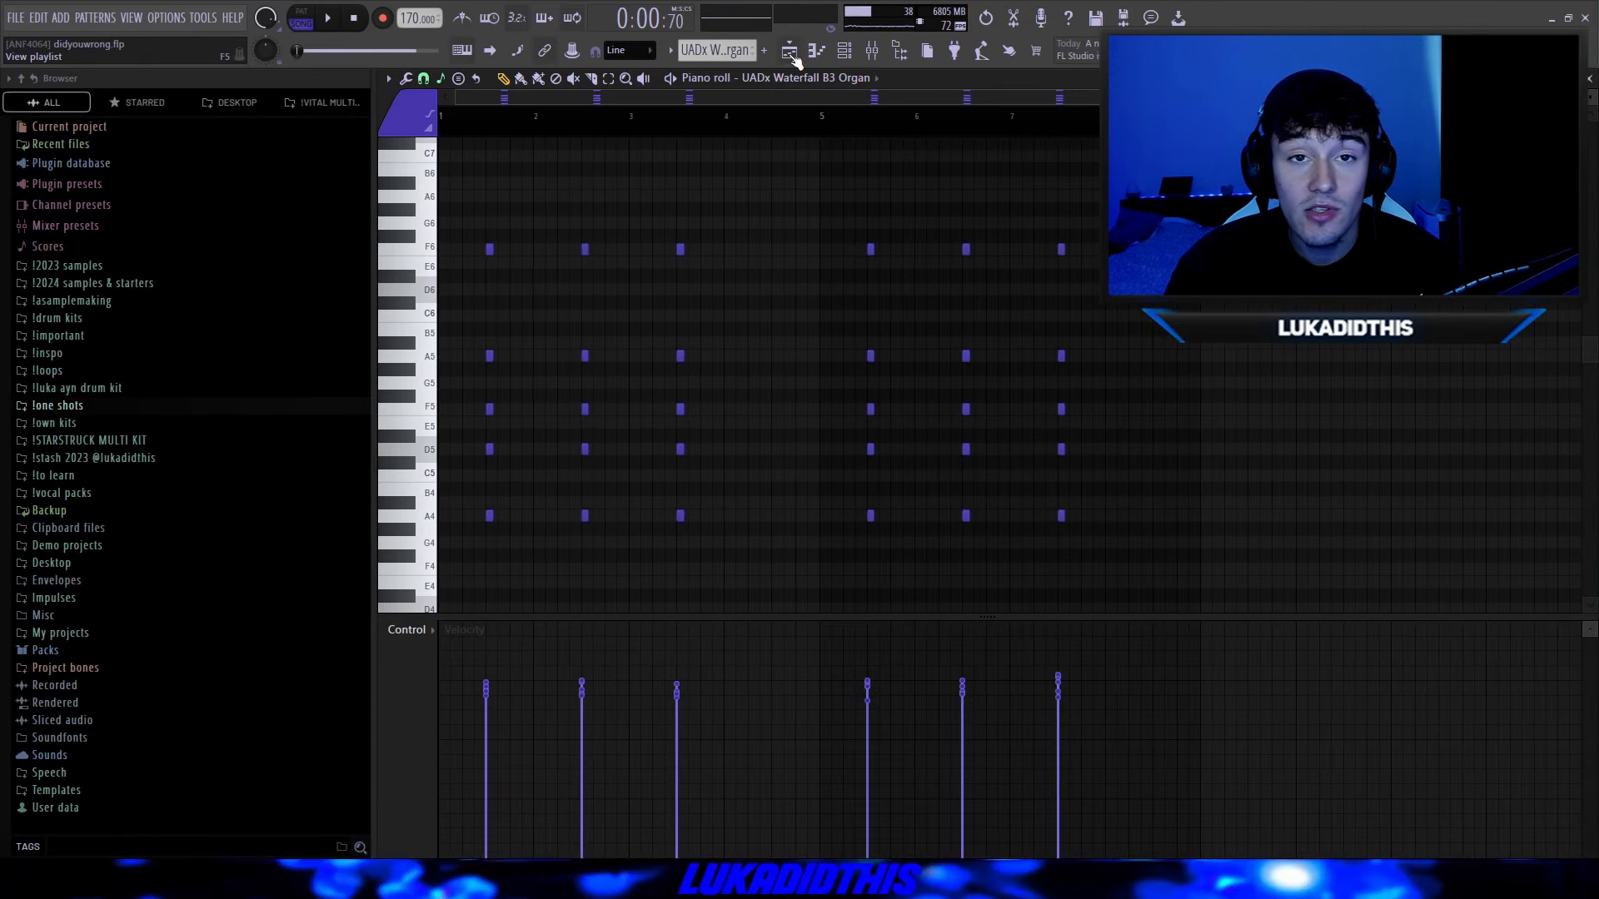
Step: Play back the organ pattern and review the ValhallaVintageVerb and Fruity parametric EQ 2 settings on mixer track 2
key("space")
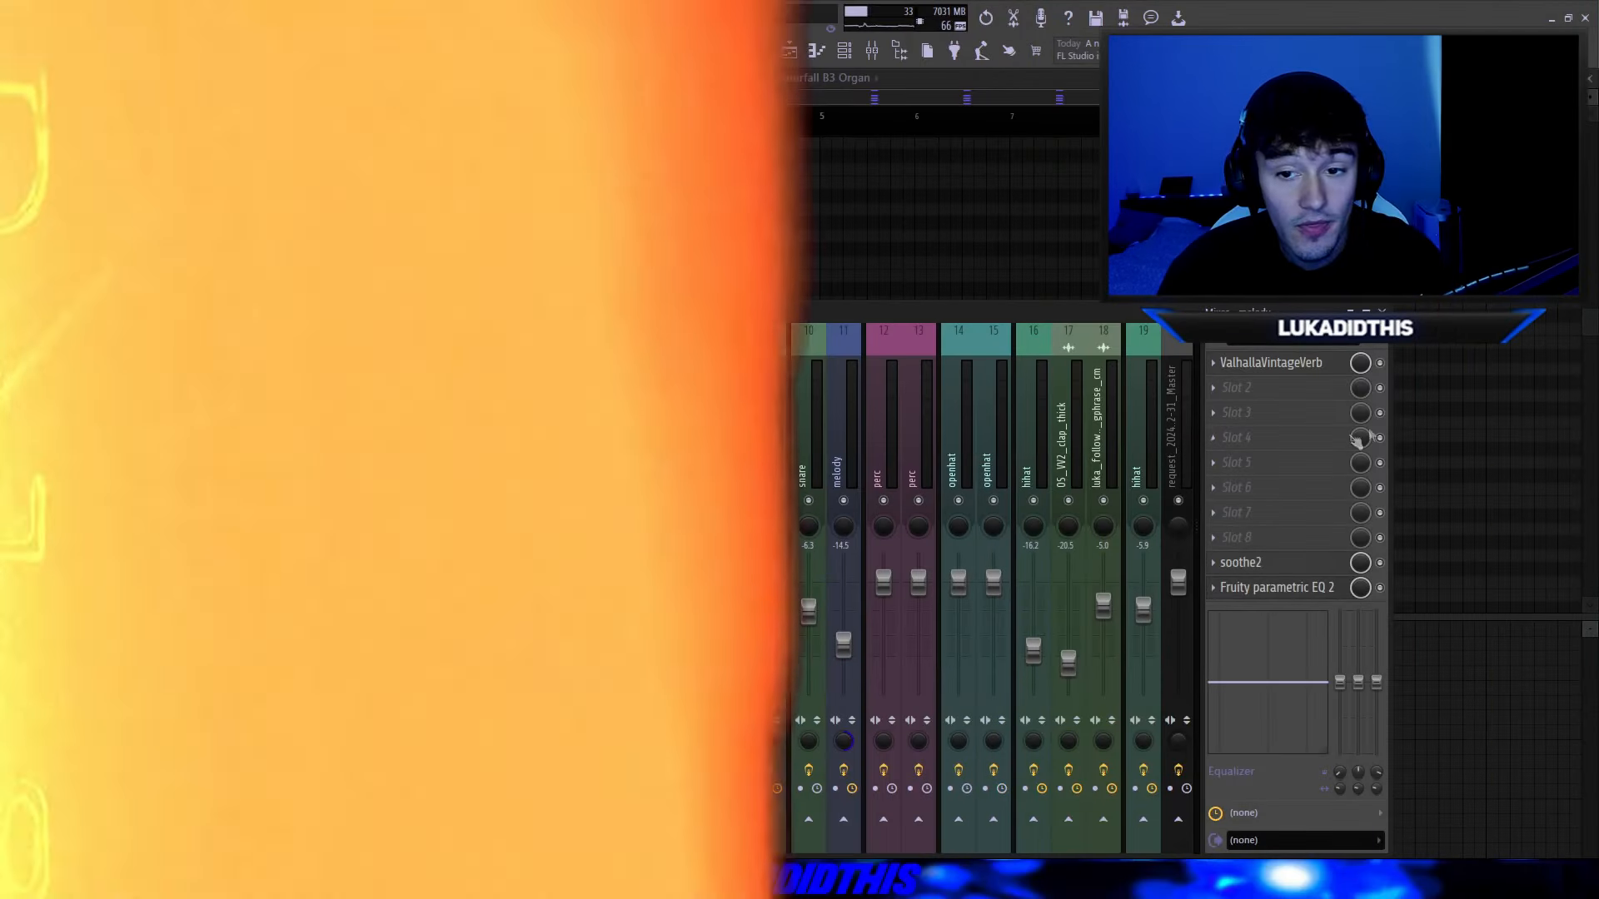
left_click(1336, 371)
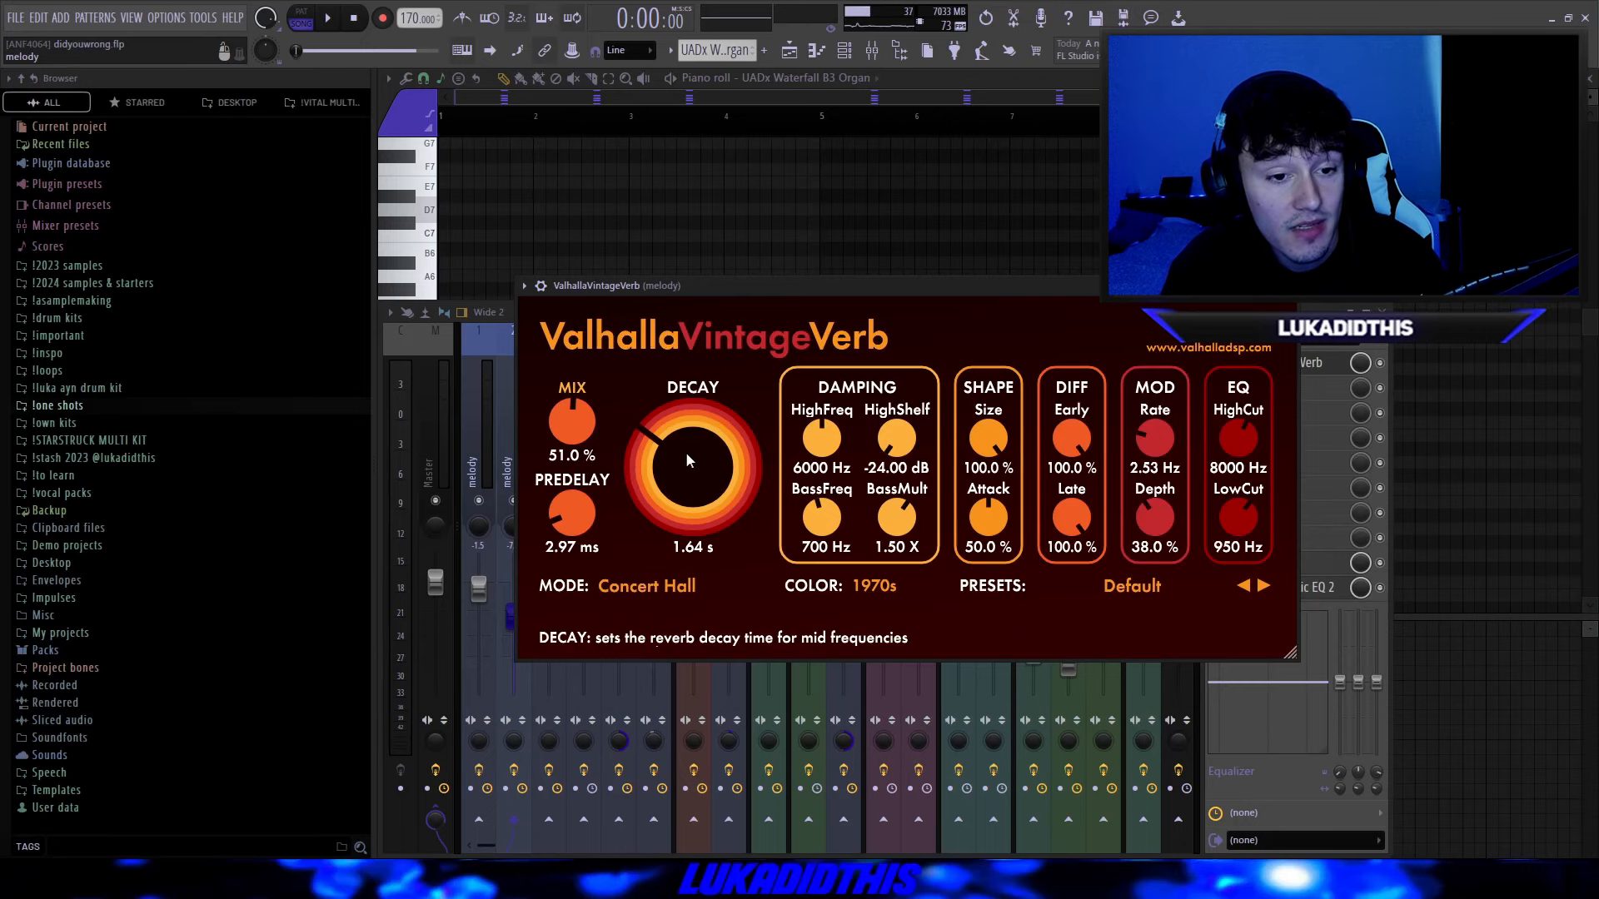
left_click(1322, 563)
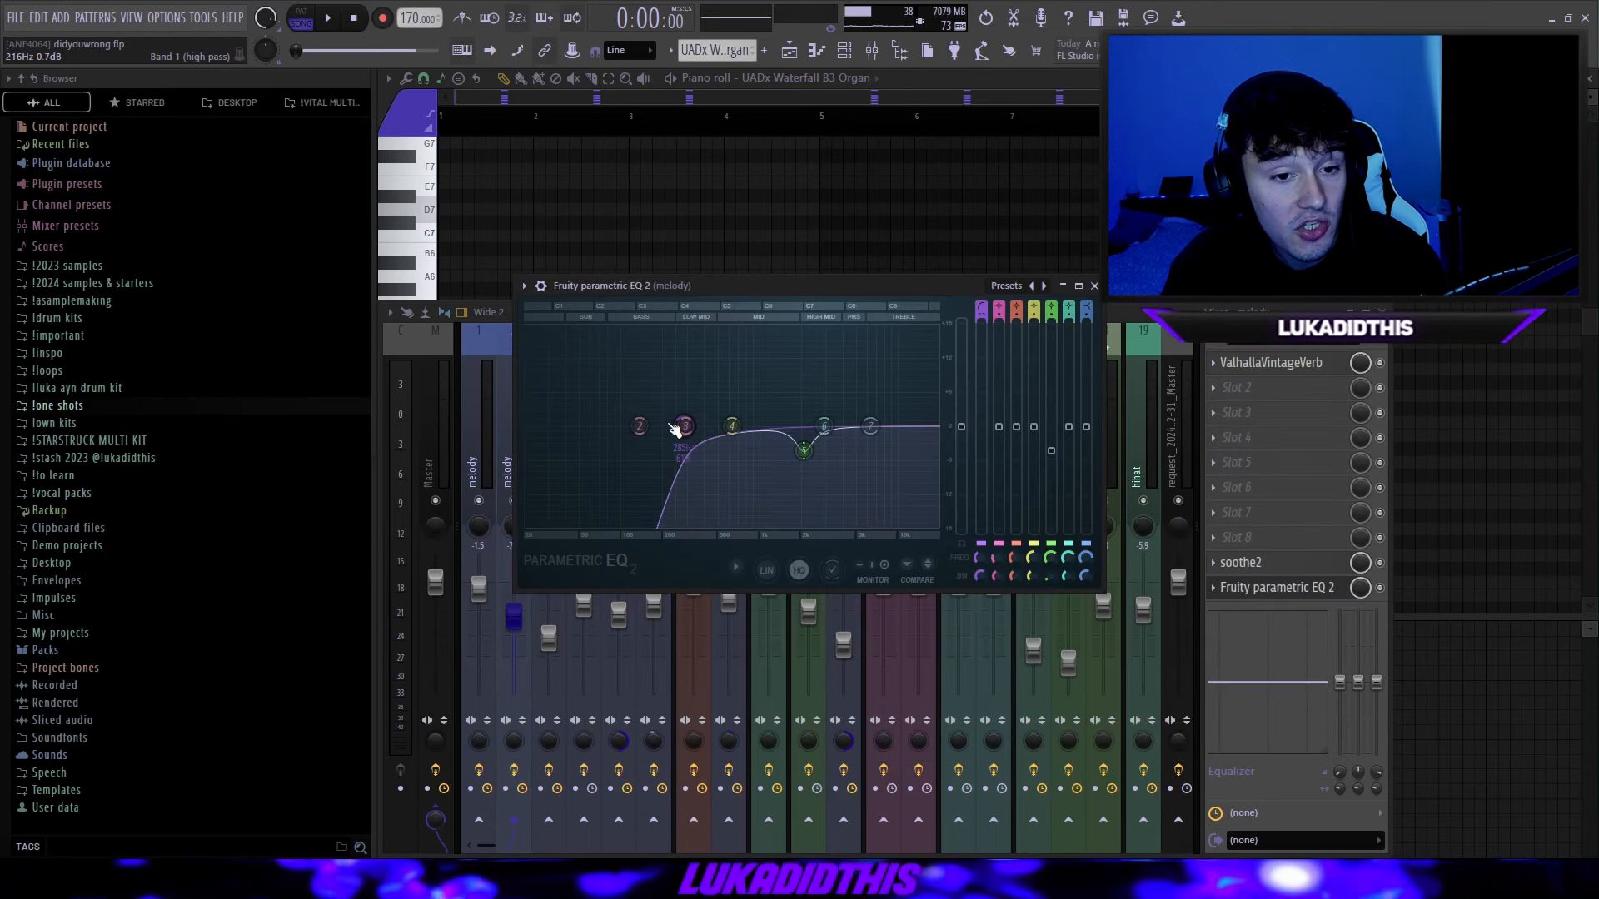
left_click(803, 452)
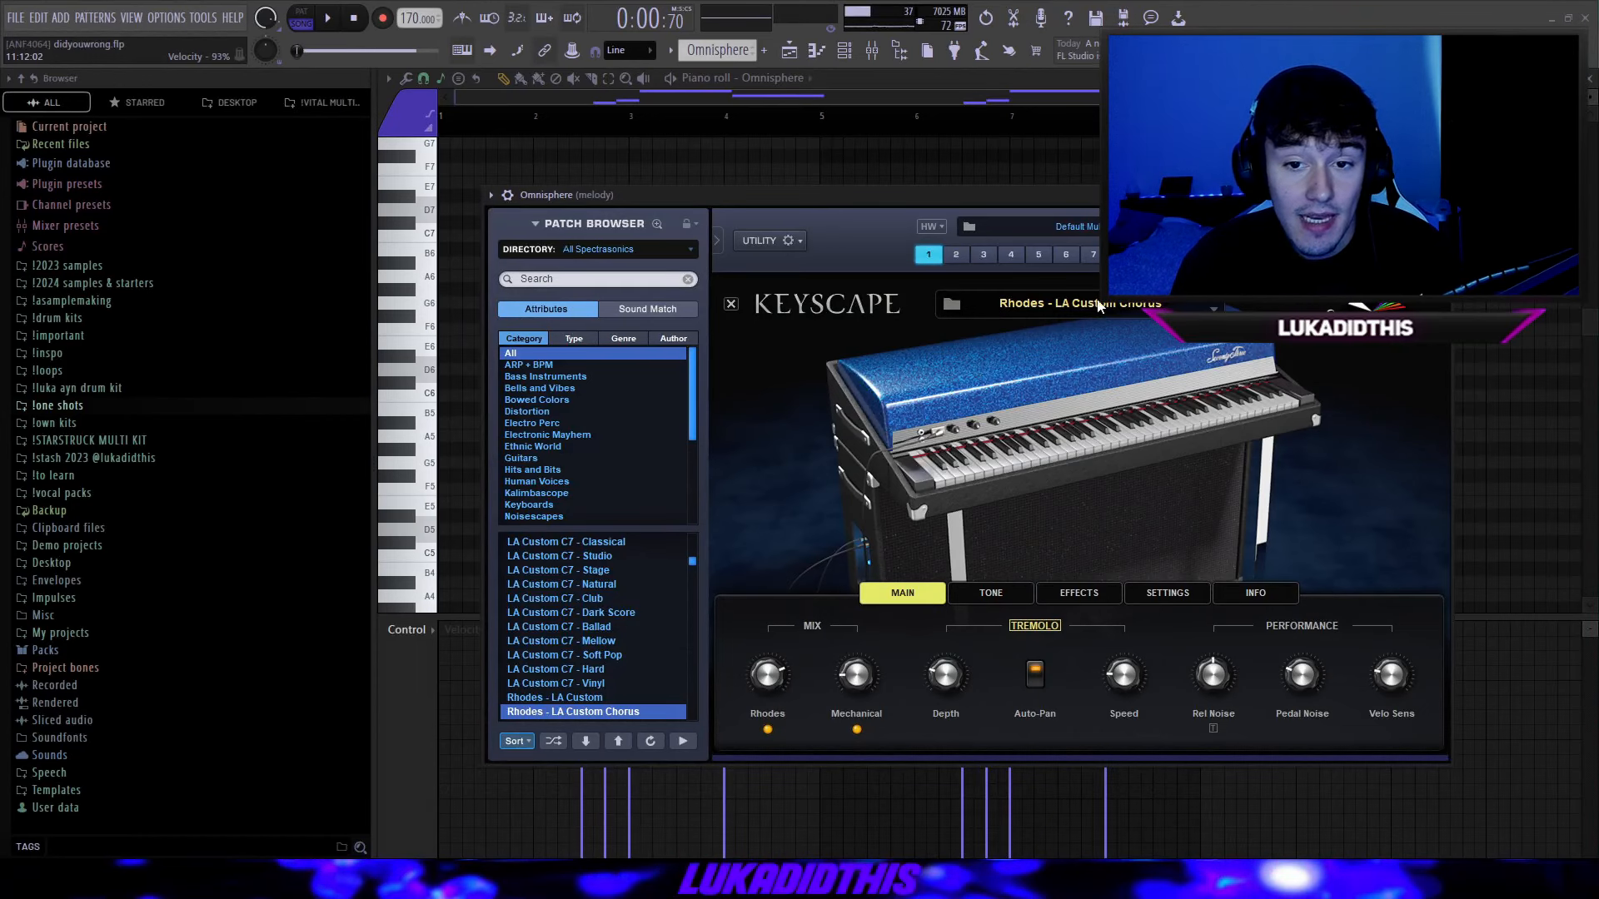
Step: Review the effects settings of the Rhodes - LA Custom Chorus patch in Omnisphere, and close the plugin
left_click(1078, 593)
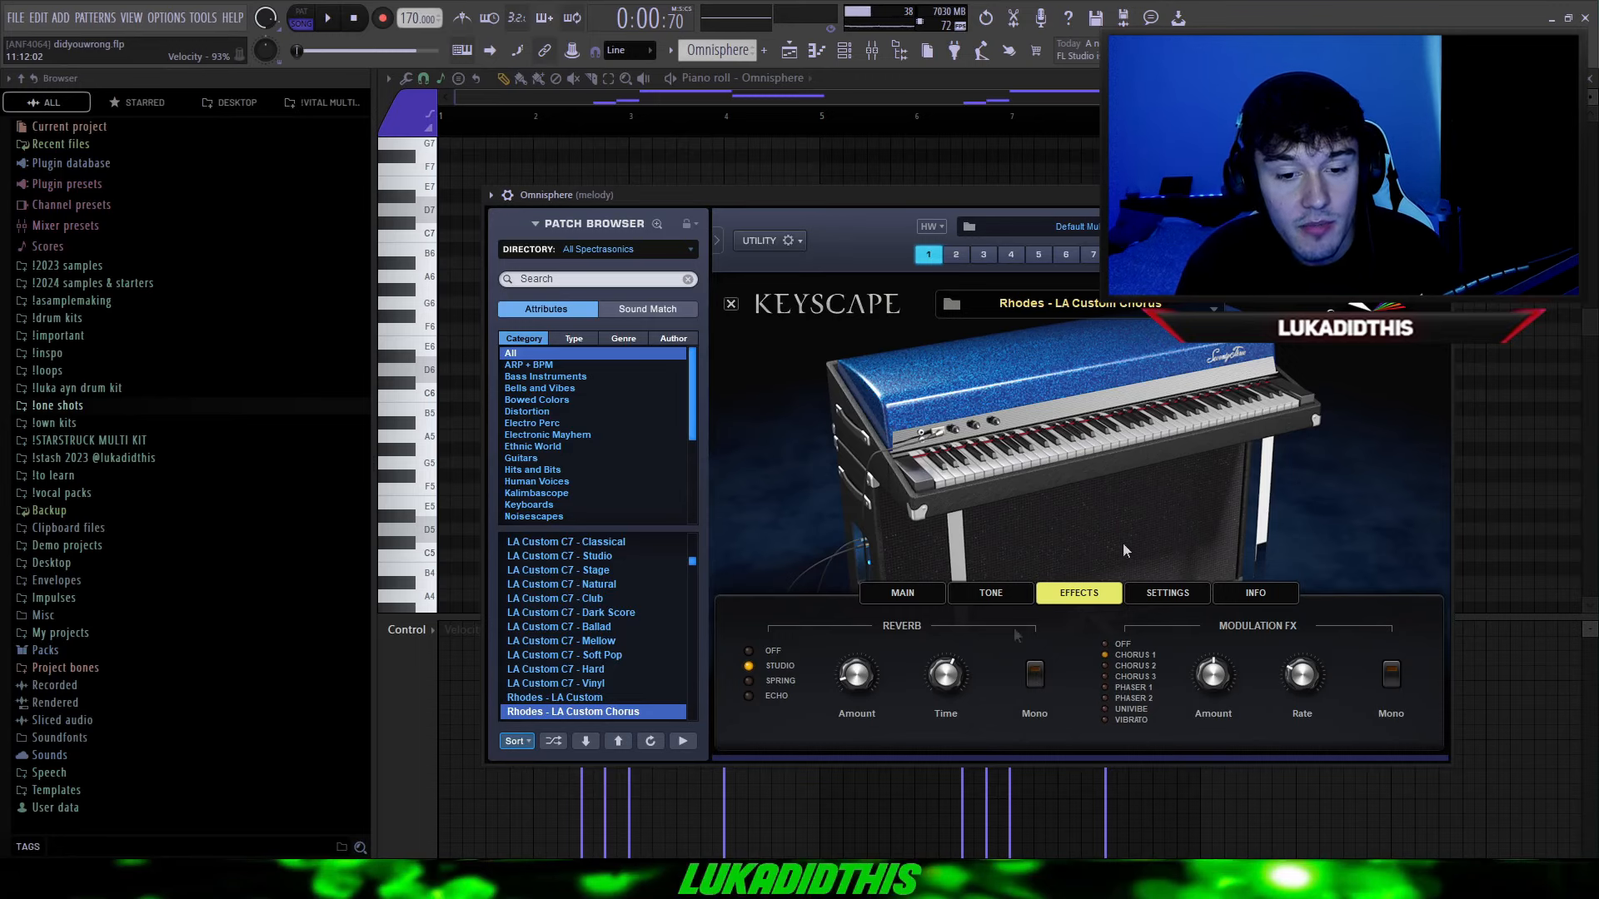
left_click(1446, 195)
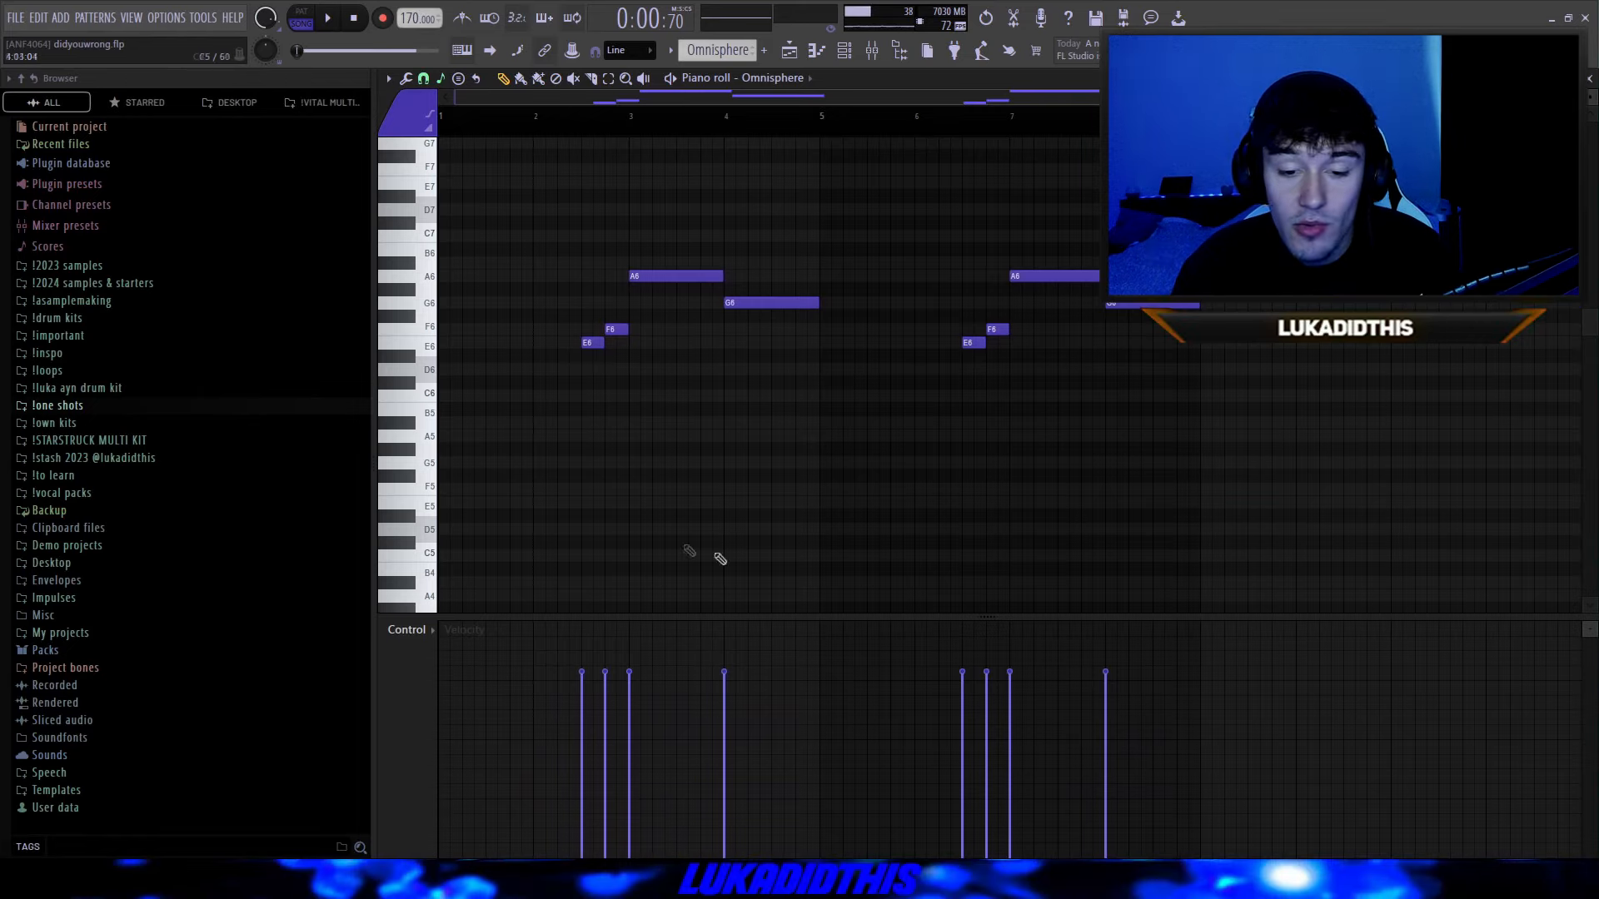
Step: Open the Omnisphere pattern from Track 3 of the playlist and review the two Fruity parametric EQ 2 curves on mixer track 3
left_click(792, 51)
scroll(712, 166, "up", 2)
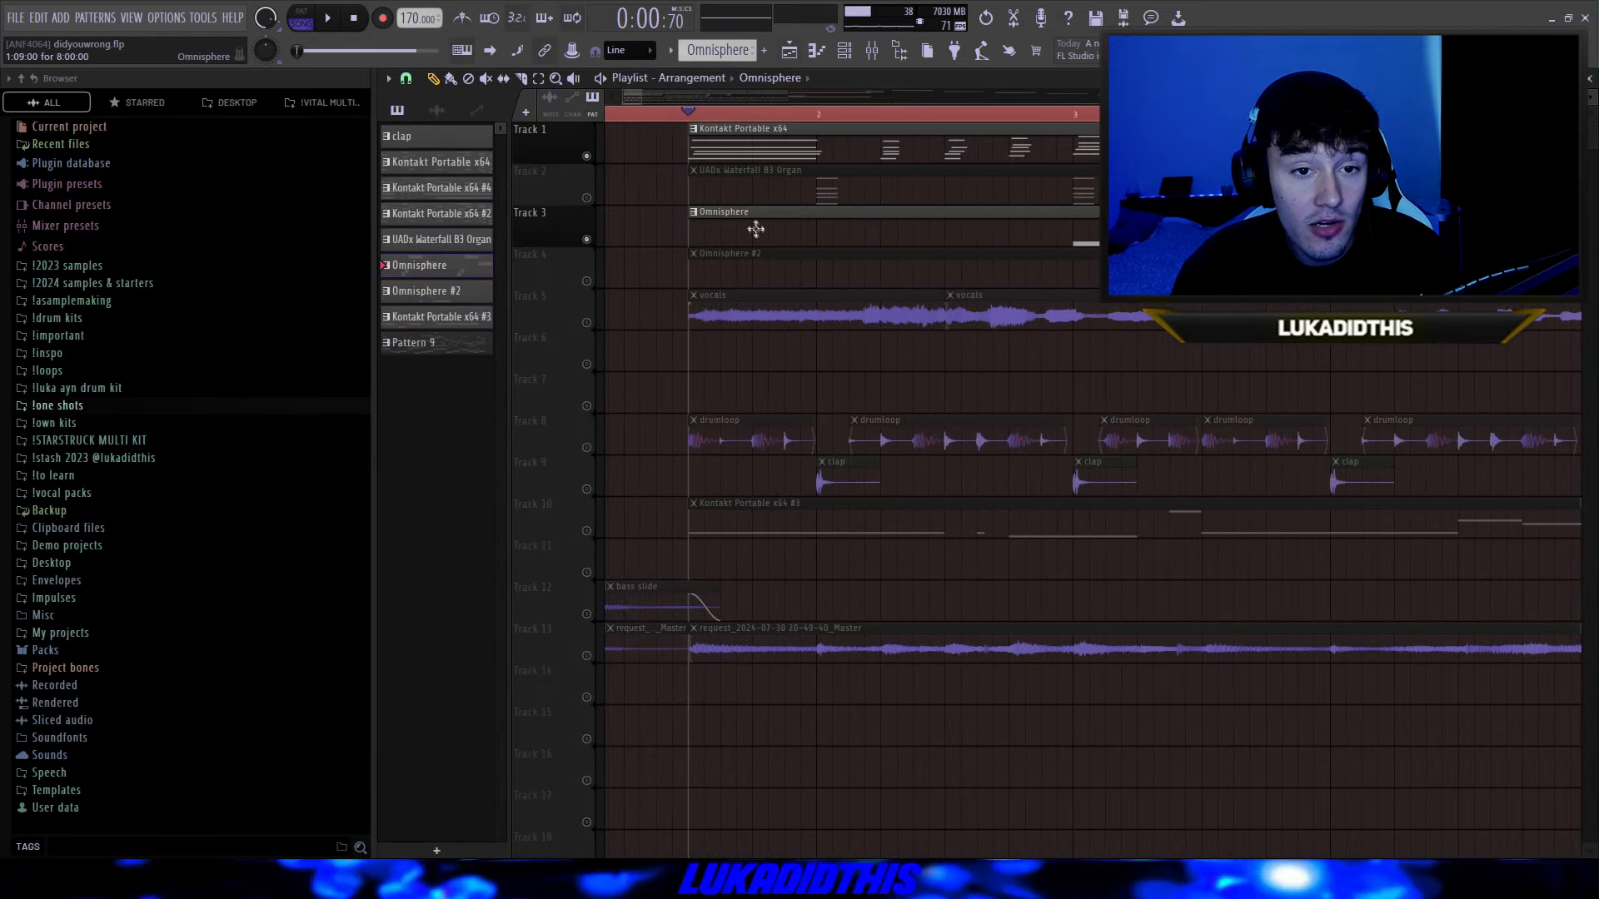
double_click(753, 230)
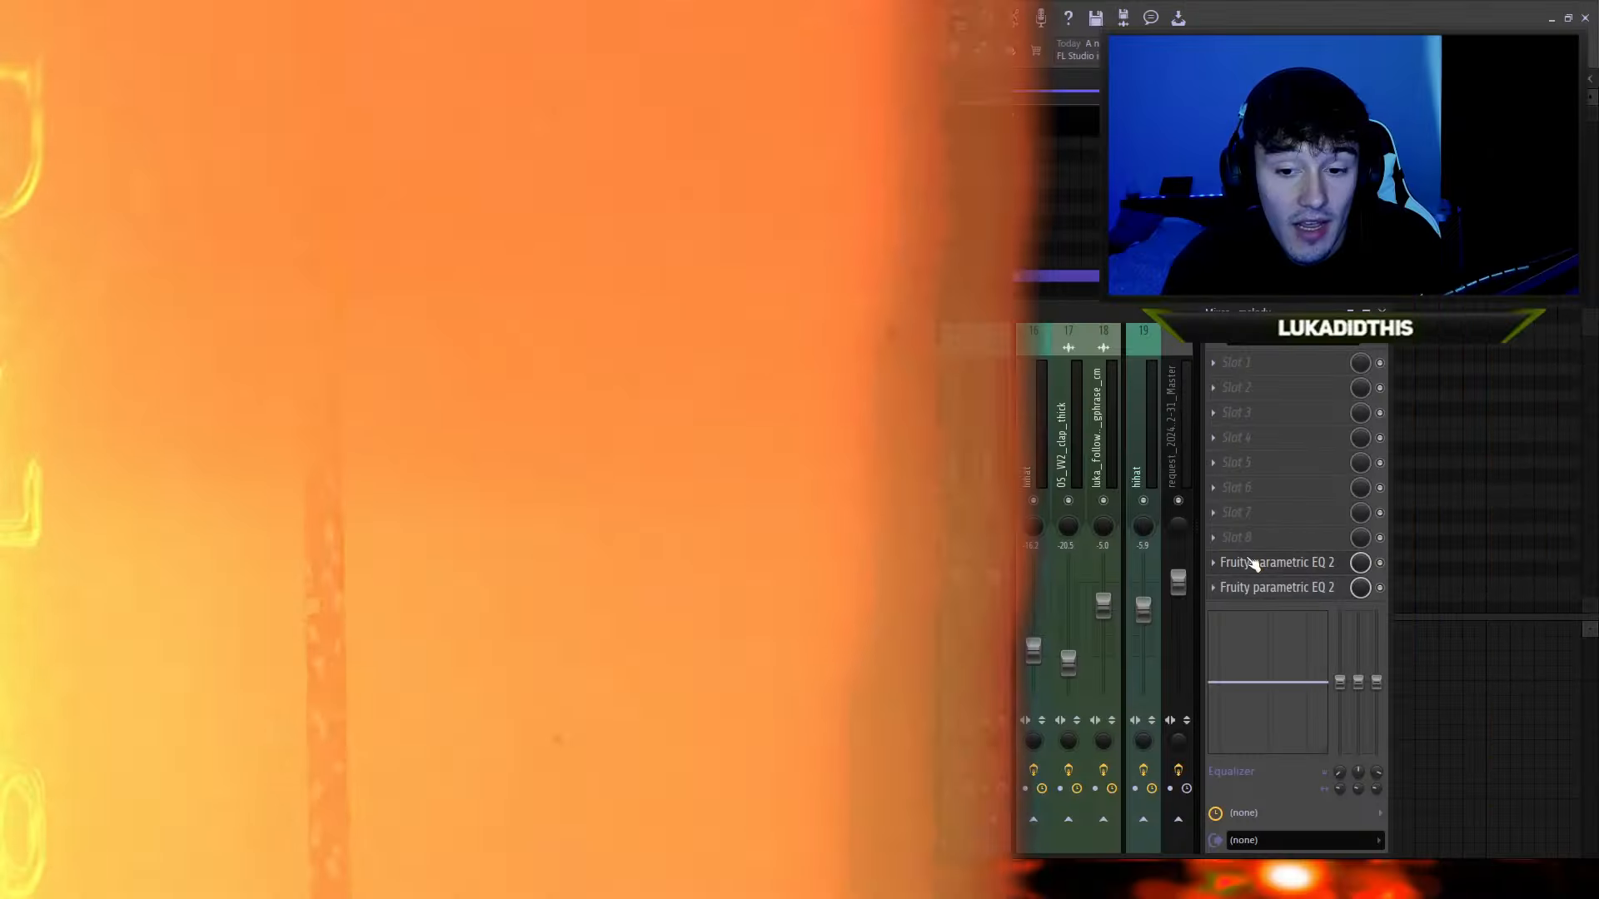
left_click(1261, 563)
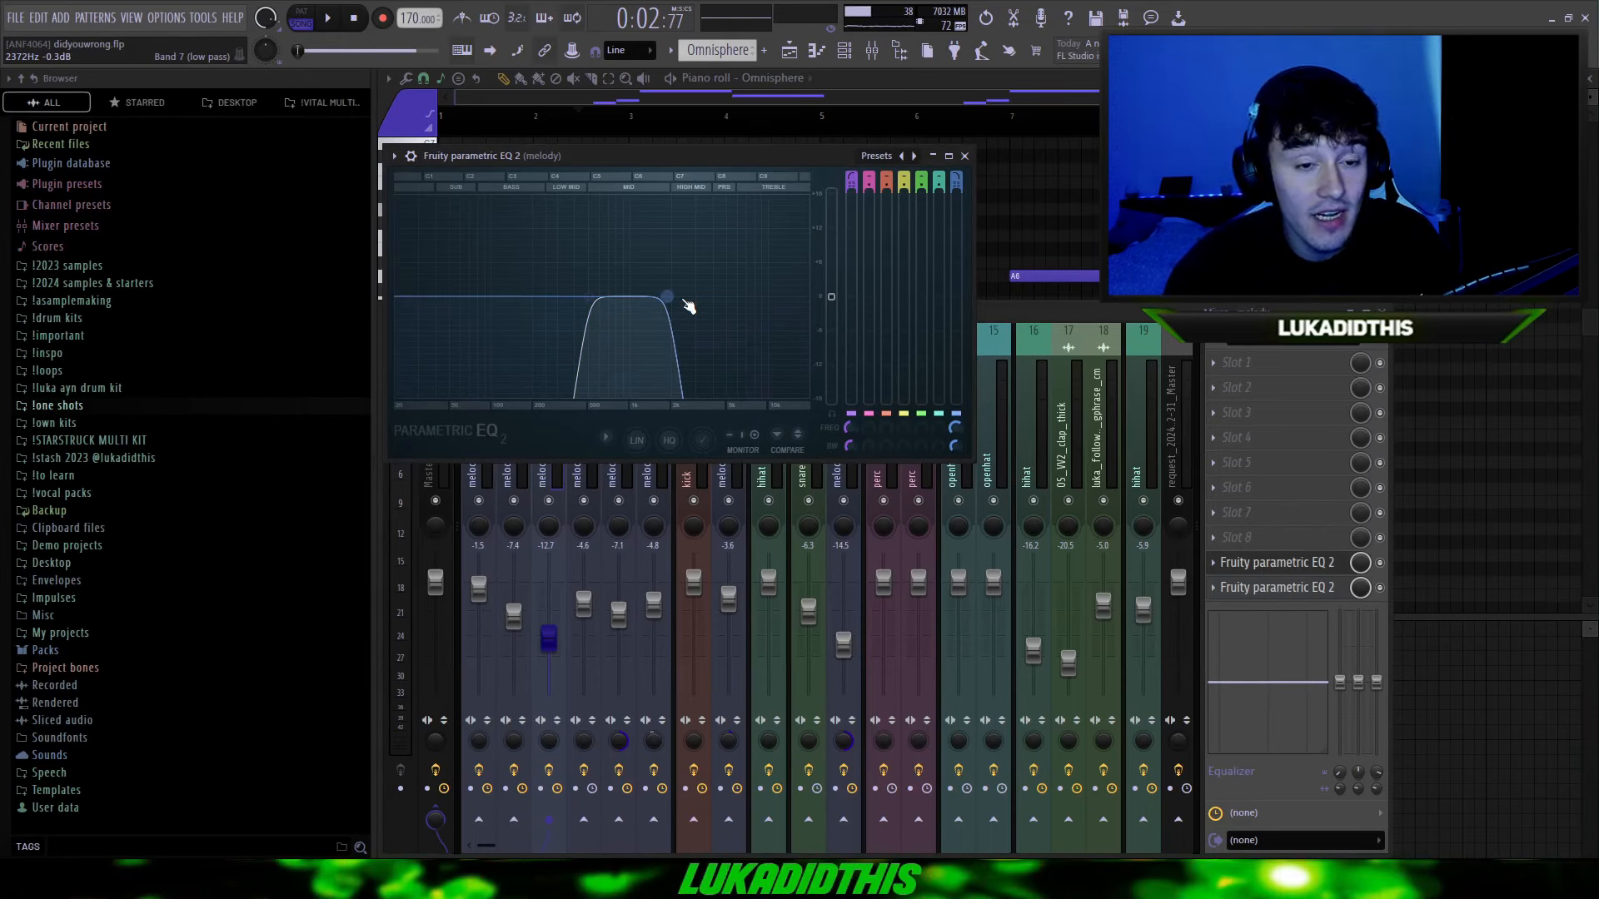
left_click(1276, 587)
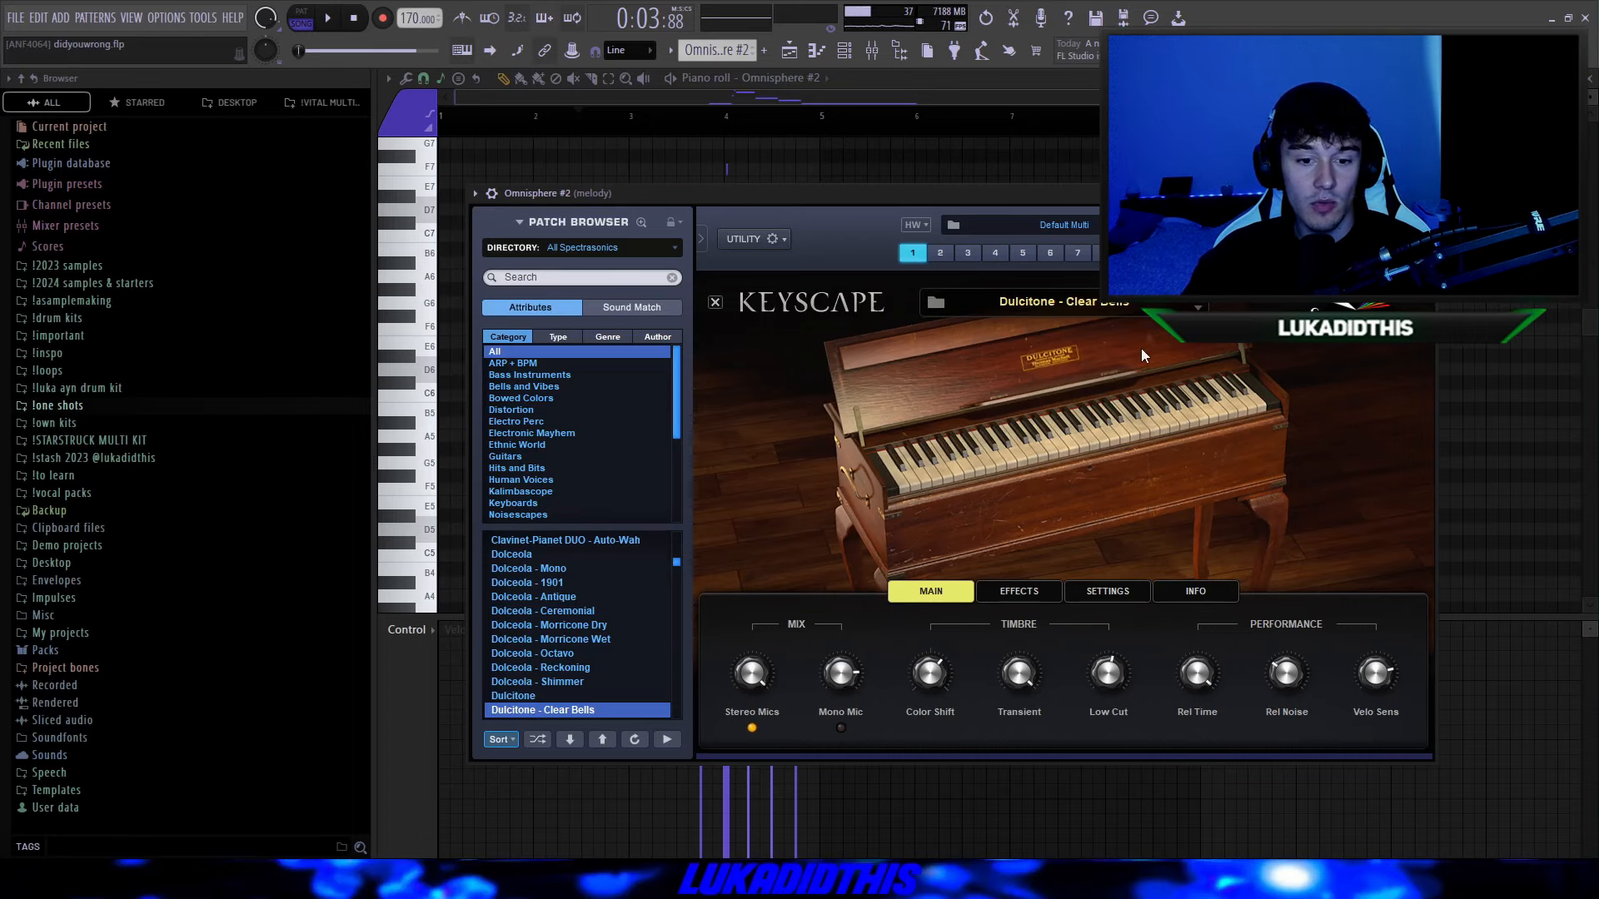
Step: Review the effects settings of the Dulcitone - Clear Bells patch in Omnisphere #2, and close the plugin
left_click(1031, 592)
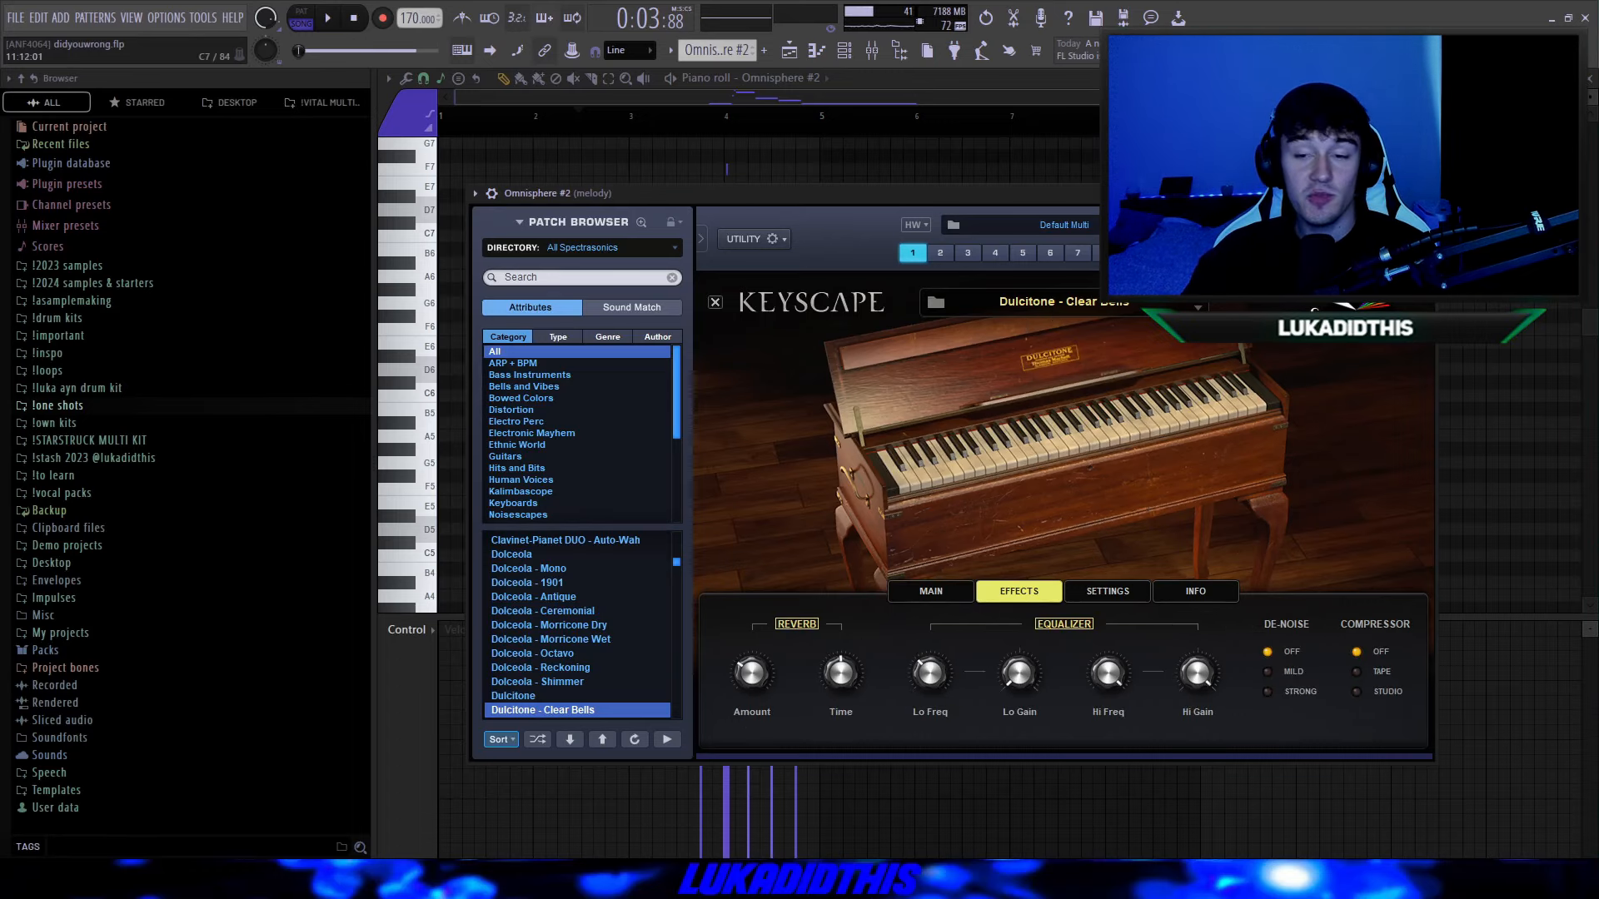
left_click(1425, 193)
Step: Examine the timing, pitches and velocities of the Omnisphere #2 notes around bar 4
scroll(677, 353, "up", 5)
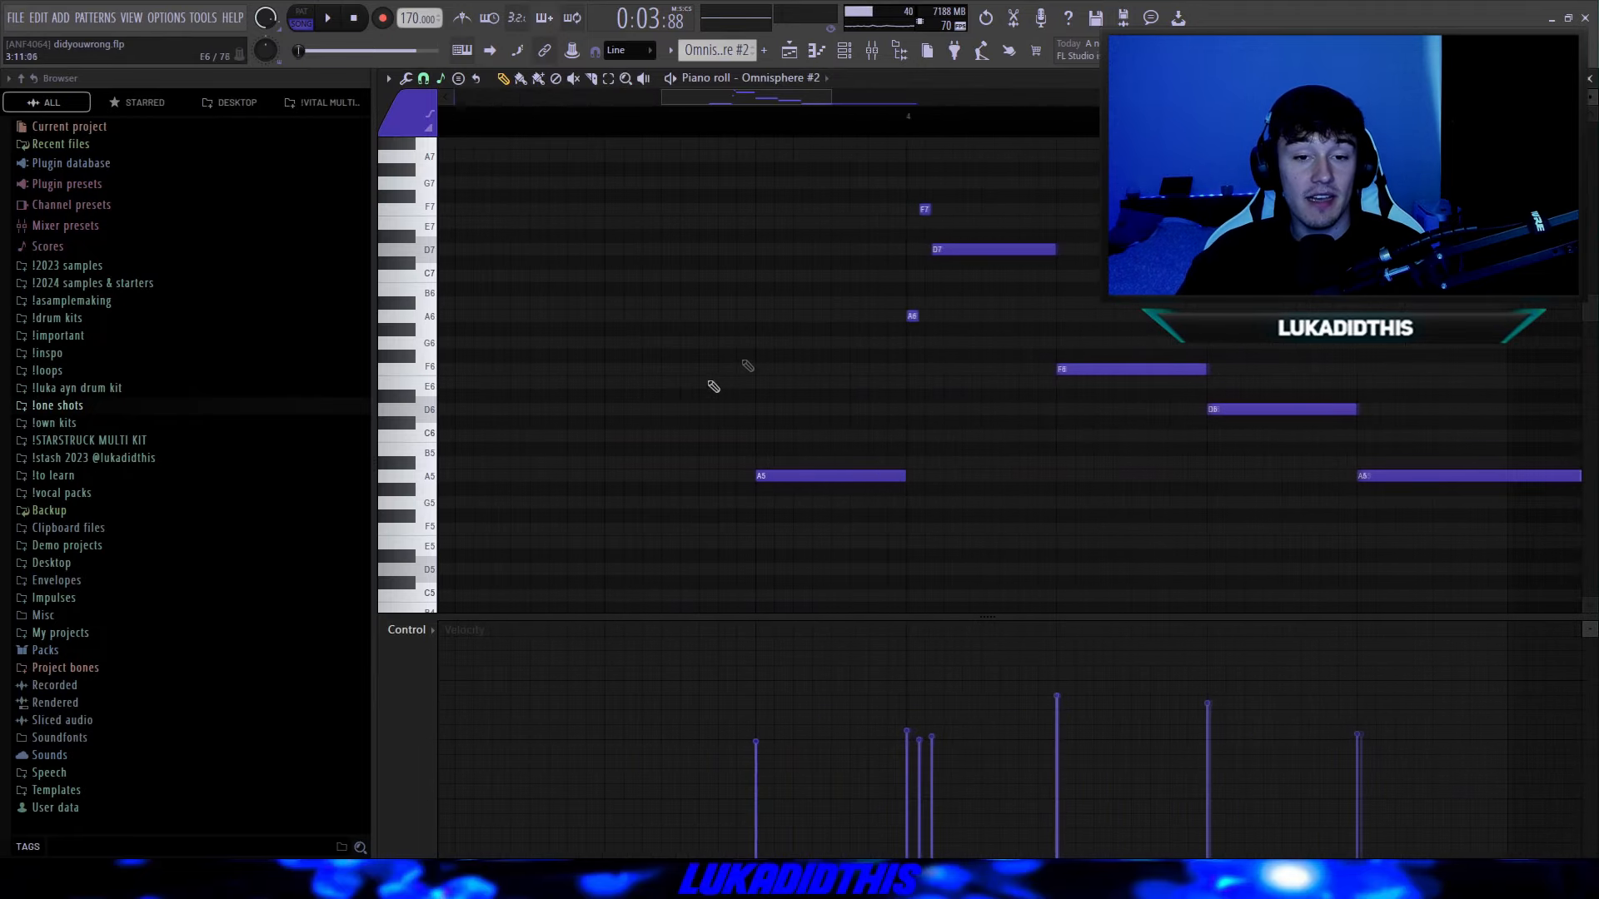
scroll(796, 345, "down", 2)
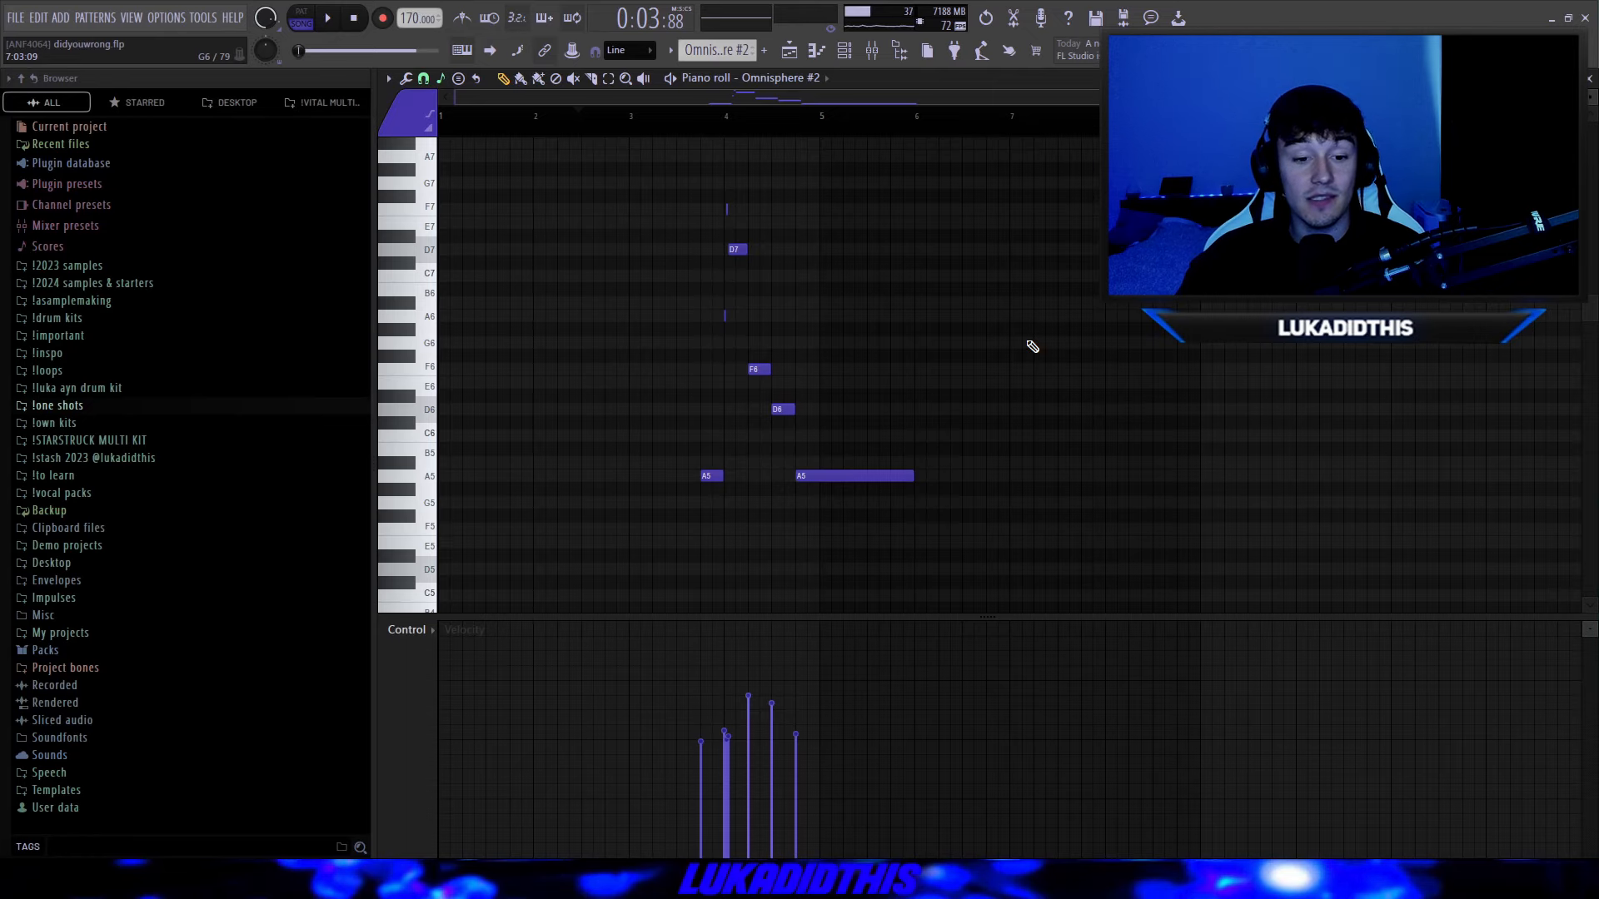
scroll(807, 474, "up", 4)
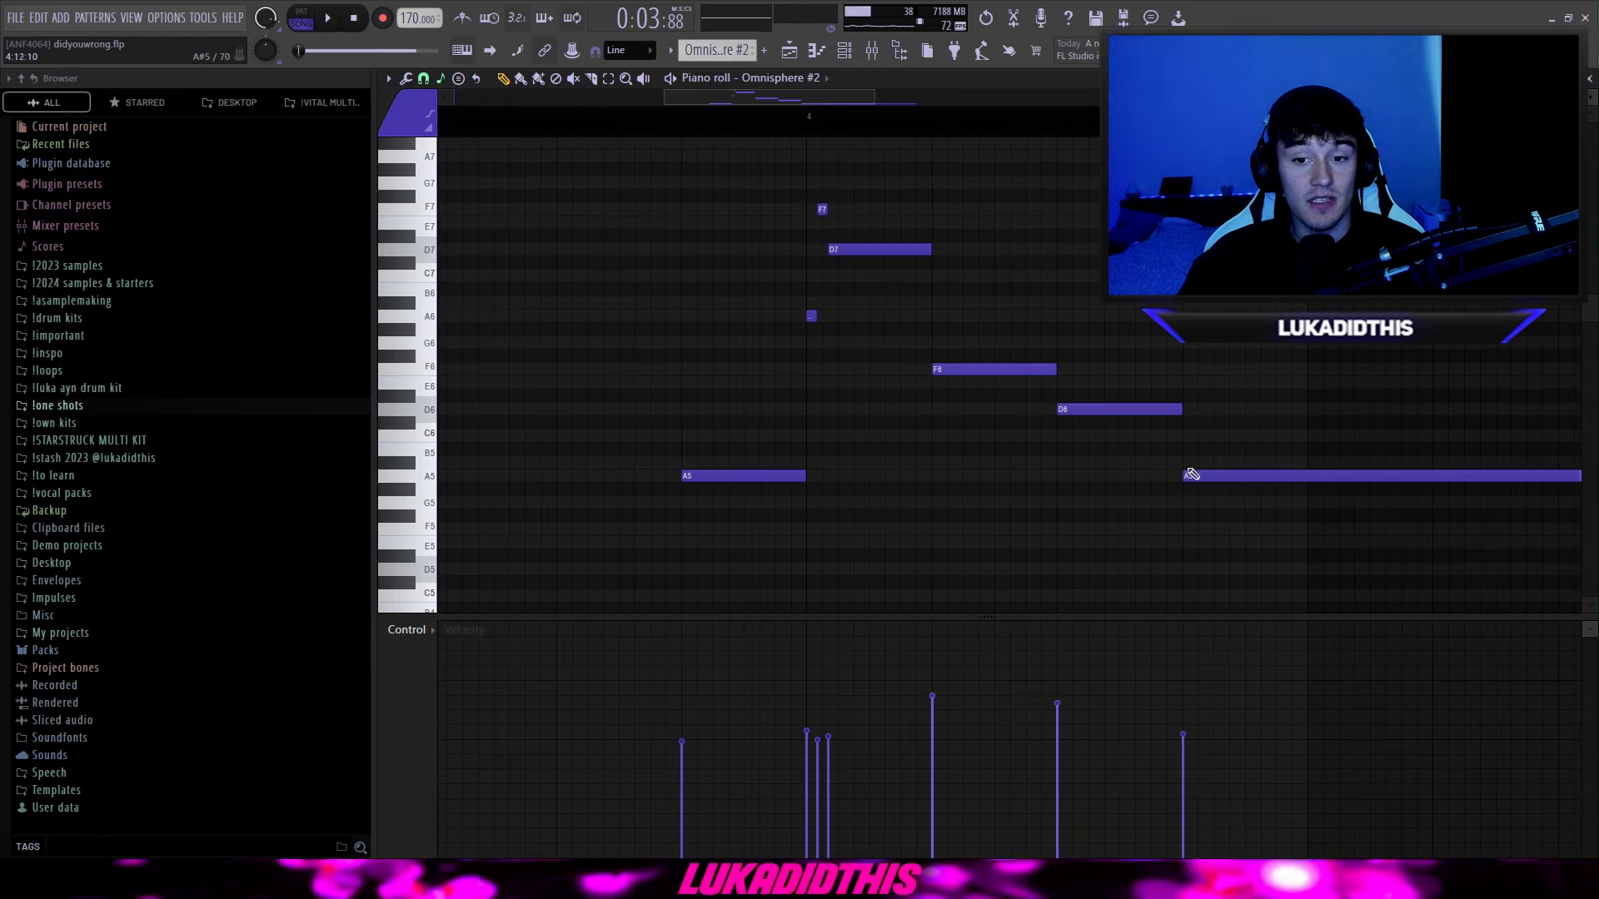
scroll(1163, 472, "down", 4)
scroll(1163, 471, "up", 3)
scroll(630, 312, "up", 4)
scroll(737, 303, "down", 2)
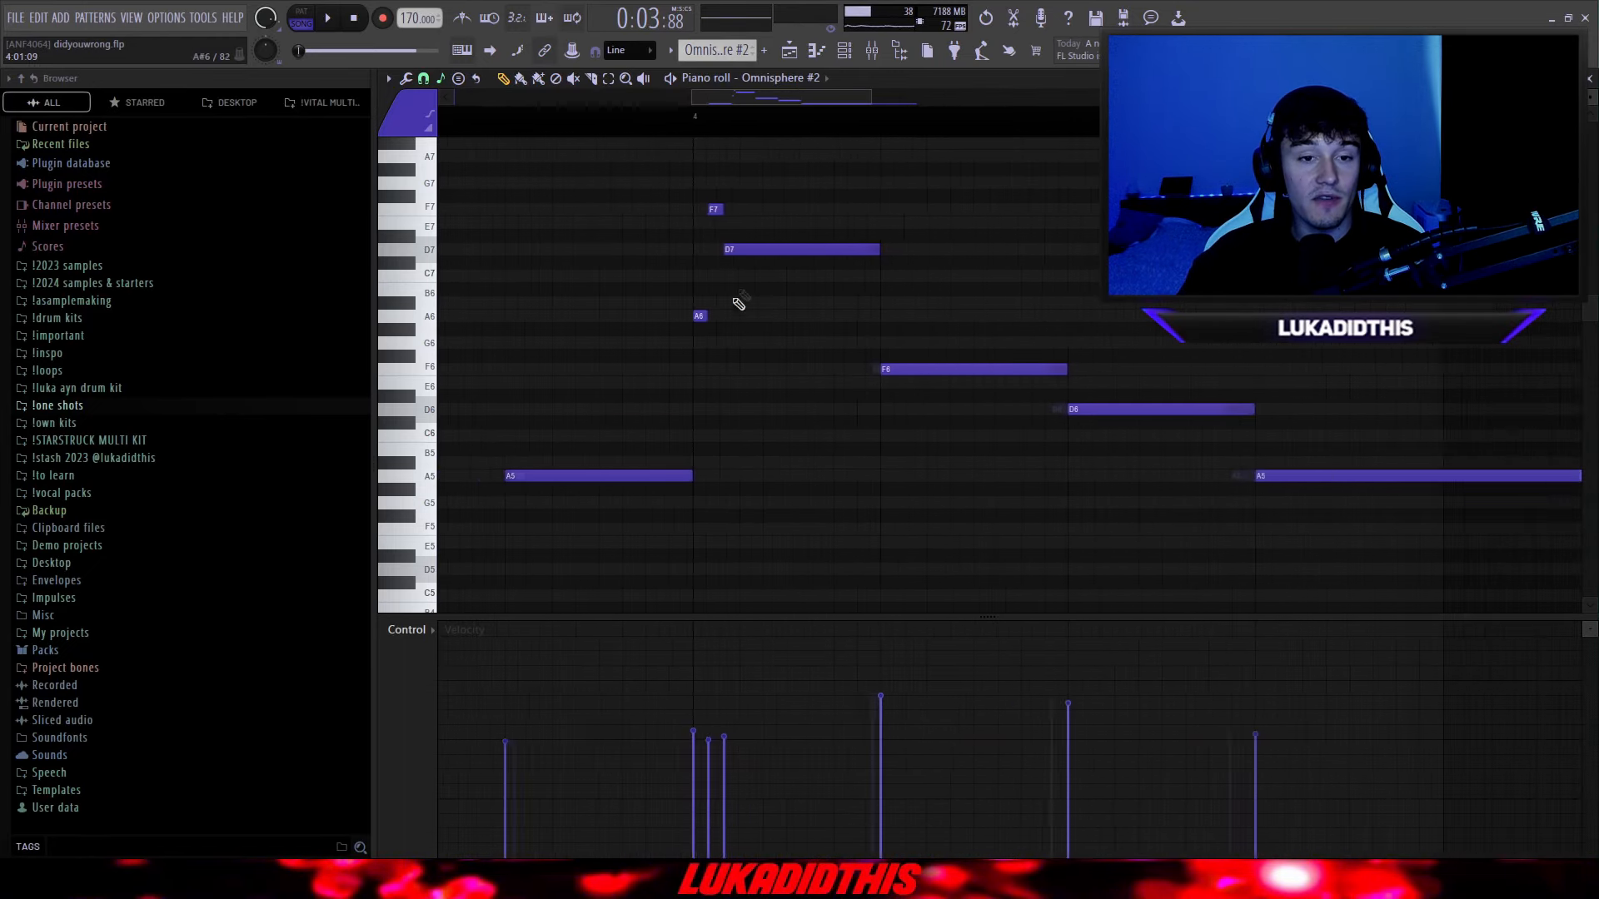
scroll(652, 338, "up", 3)
scroll(675, 336, "down", 5)
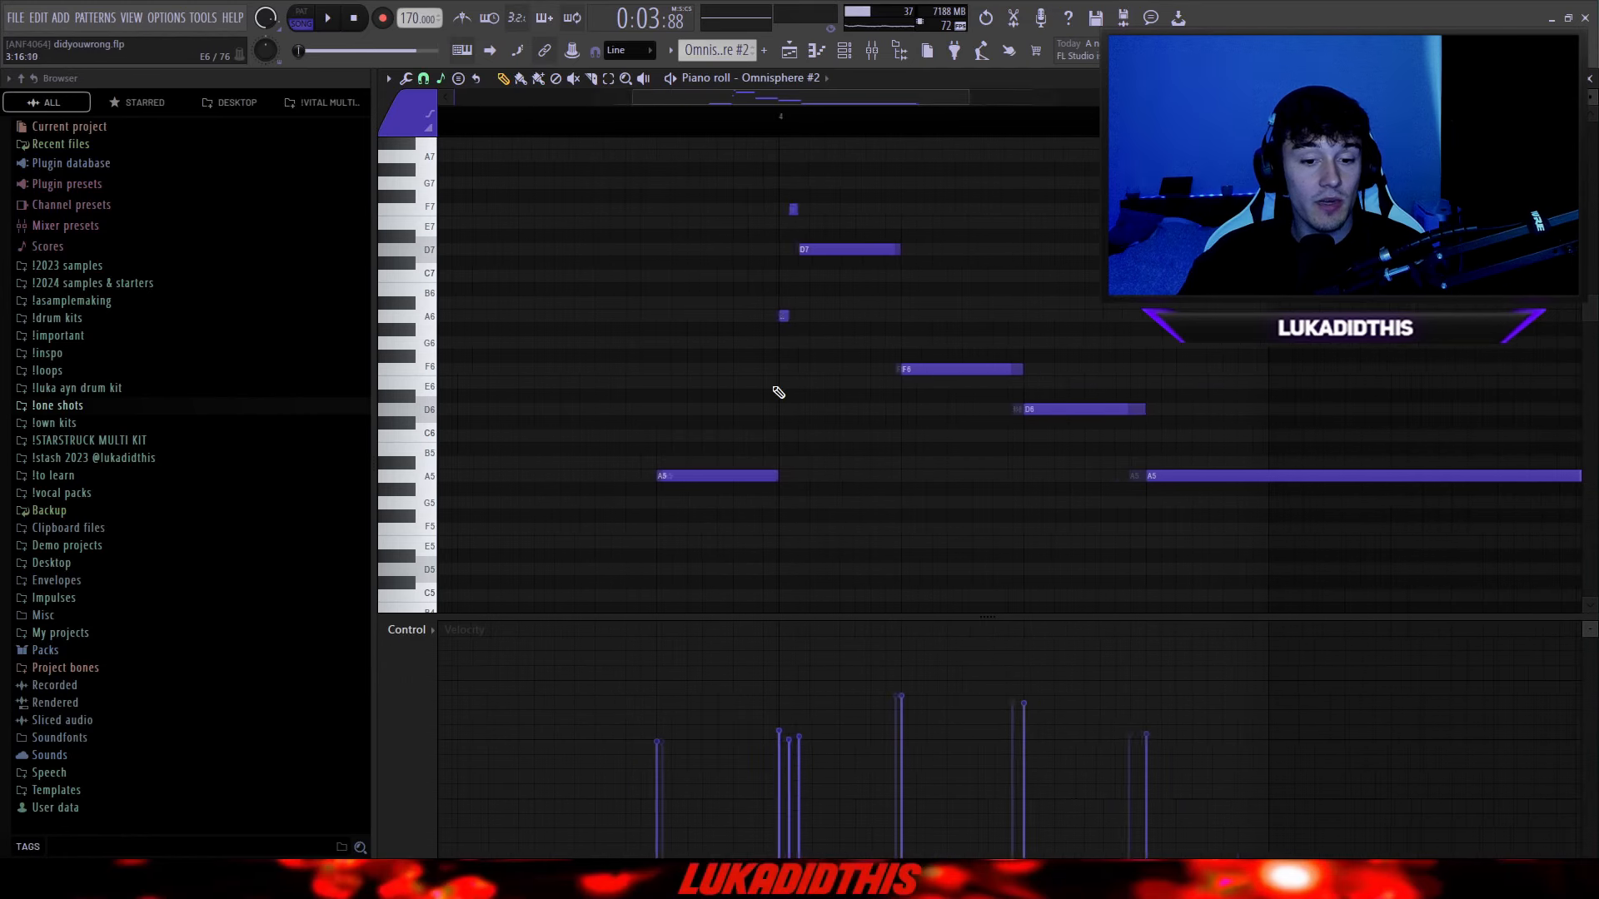
Step: Try randomizing the velocity levels of the Omnisphere #2 notes with a different seed, and cancel it
key("alt+r")
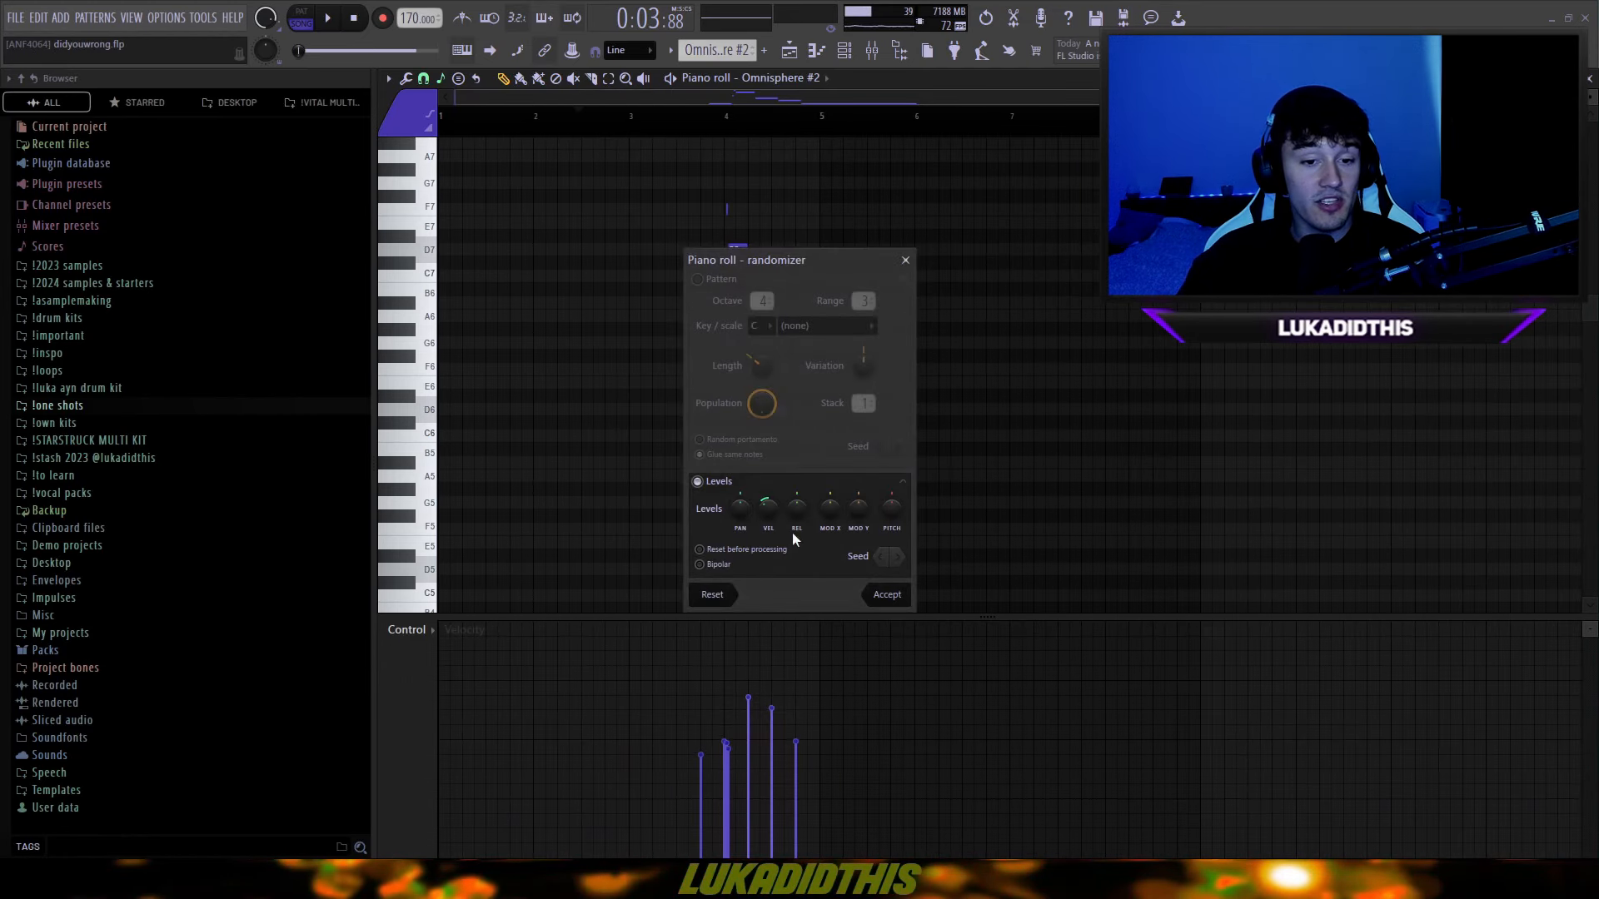
scroll(767, 510, "up", 2)
left_click(896, 556)
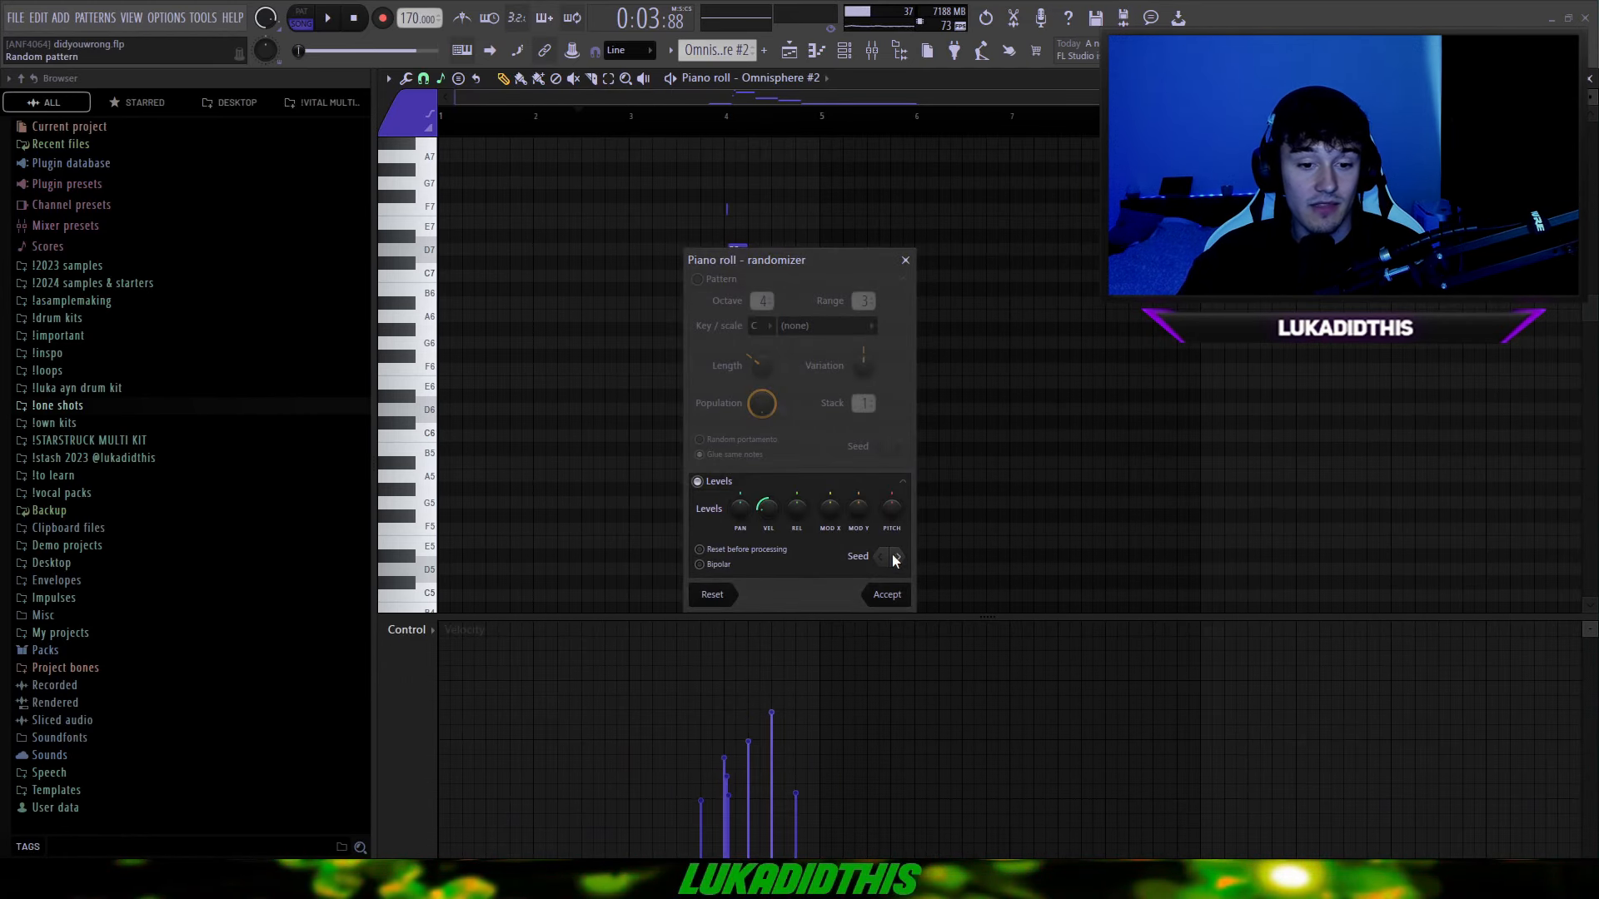
left_click(907, 262)
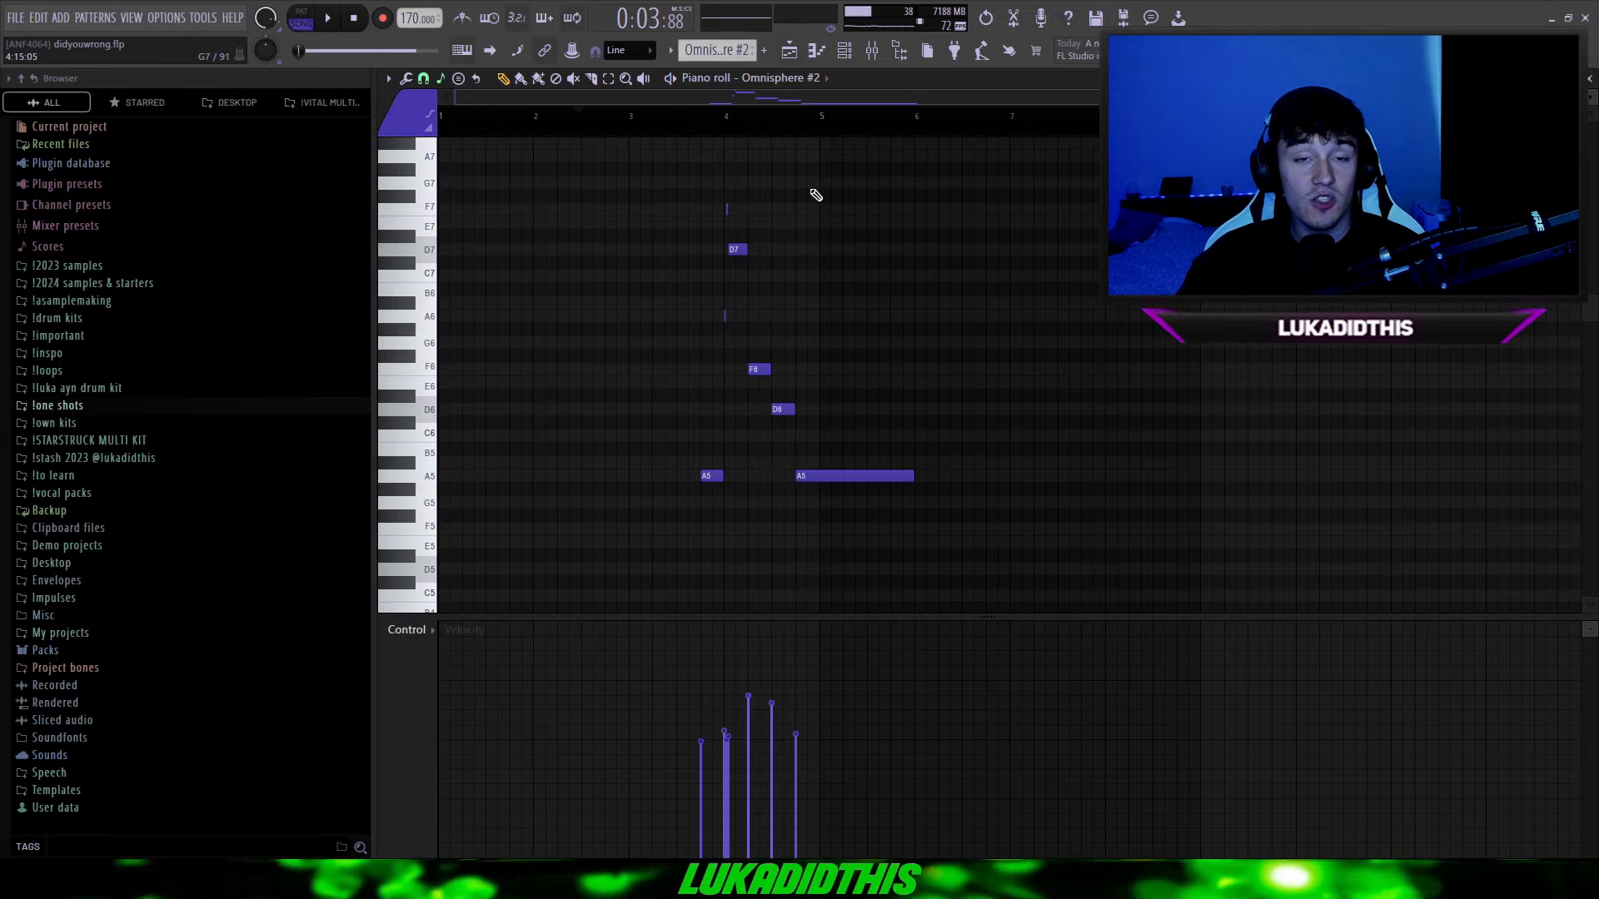
Step: Play back the Omnisphere #2 pattern and open the Fruity parametric EQ 2 on mixer track 4
key("space")
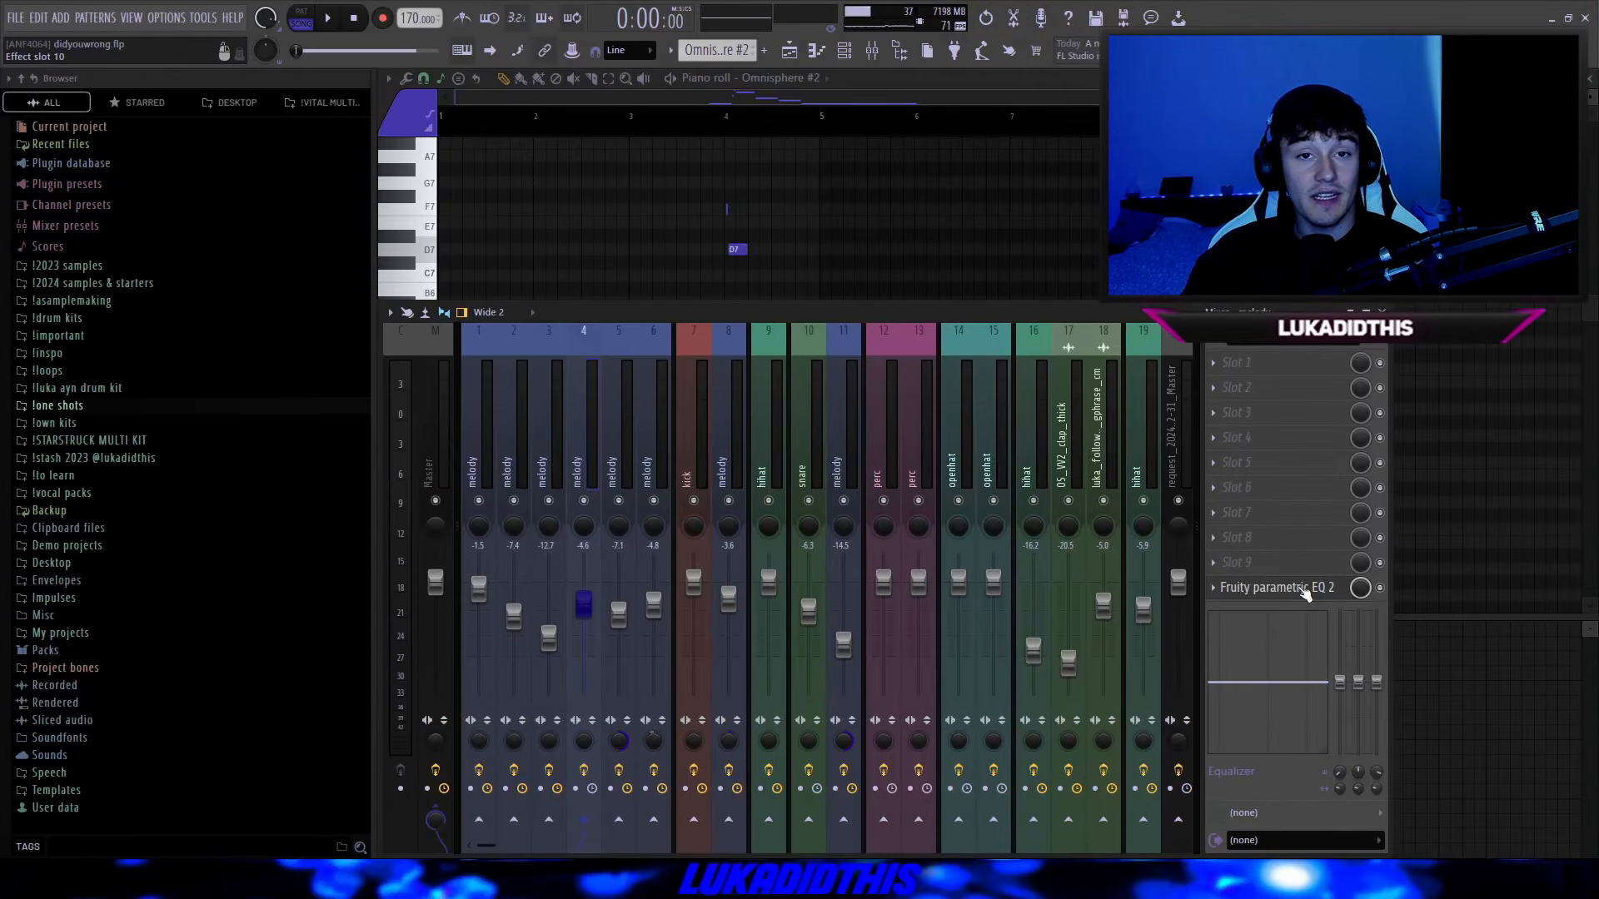
left_click(1282, 588)
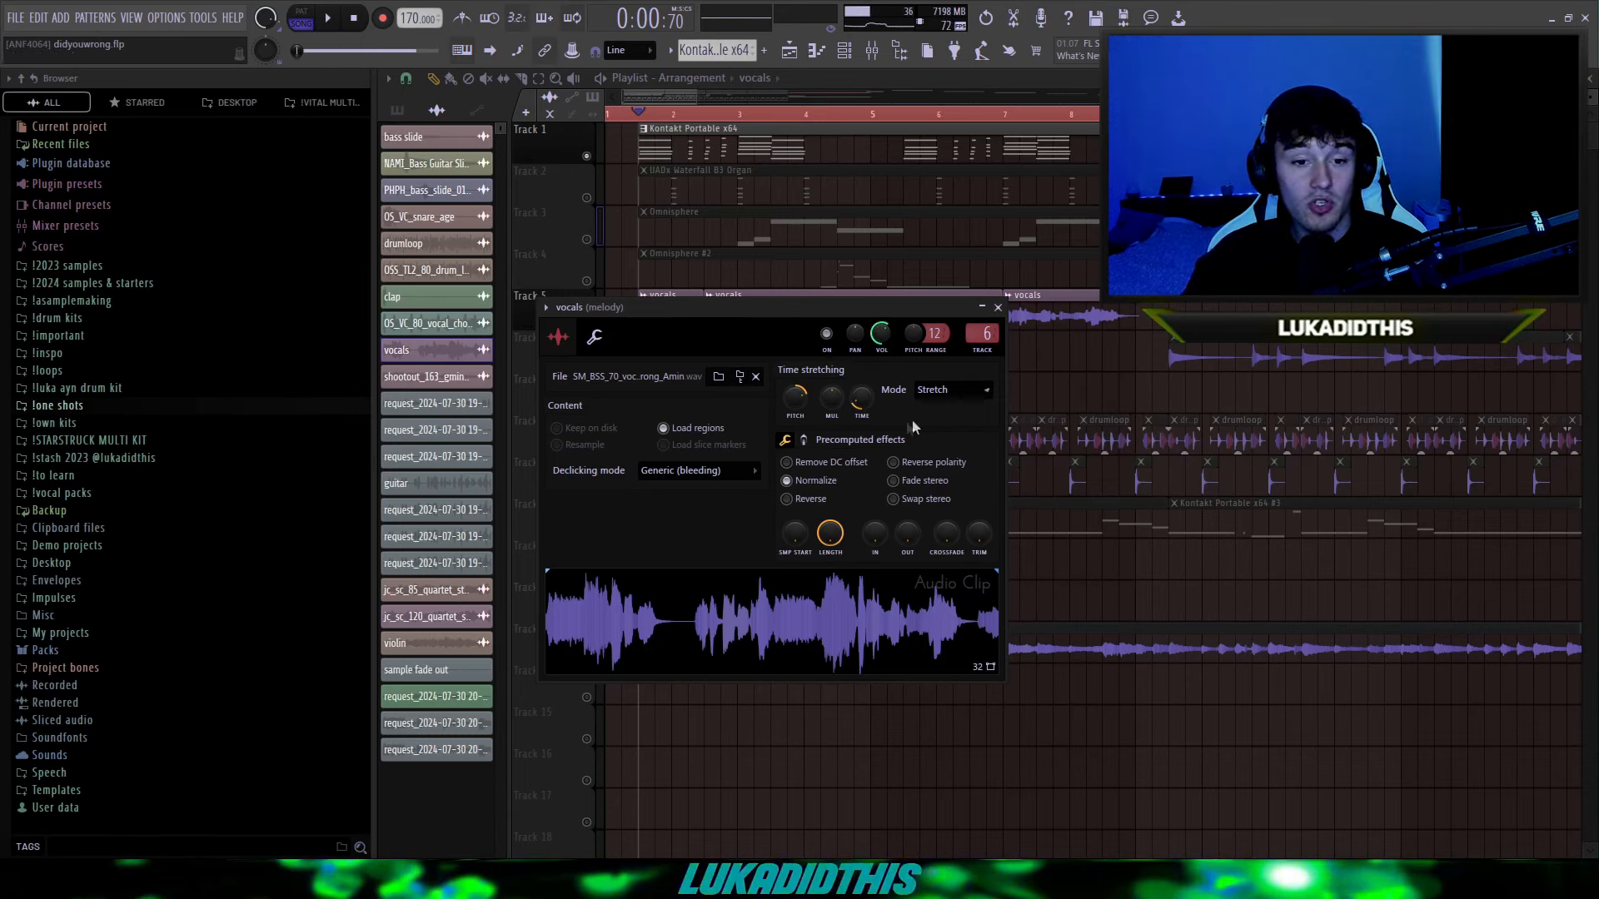
Step: Close the vocals sample settings and view the arrangement of the vocals clips on Track 5 of the playlist
left_click(998, 307)
scroll(814, 345, "down", 2)
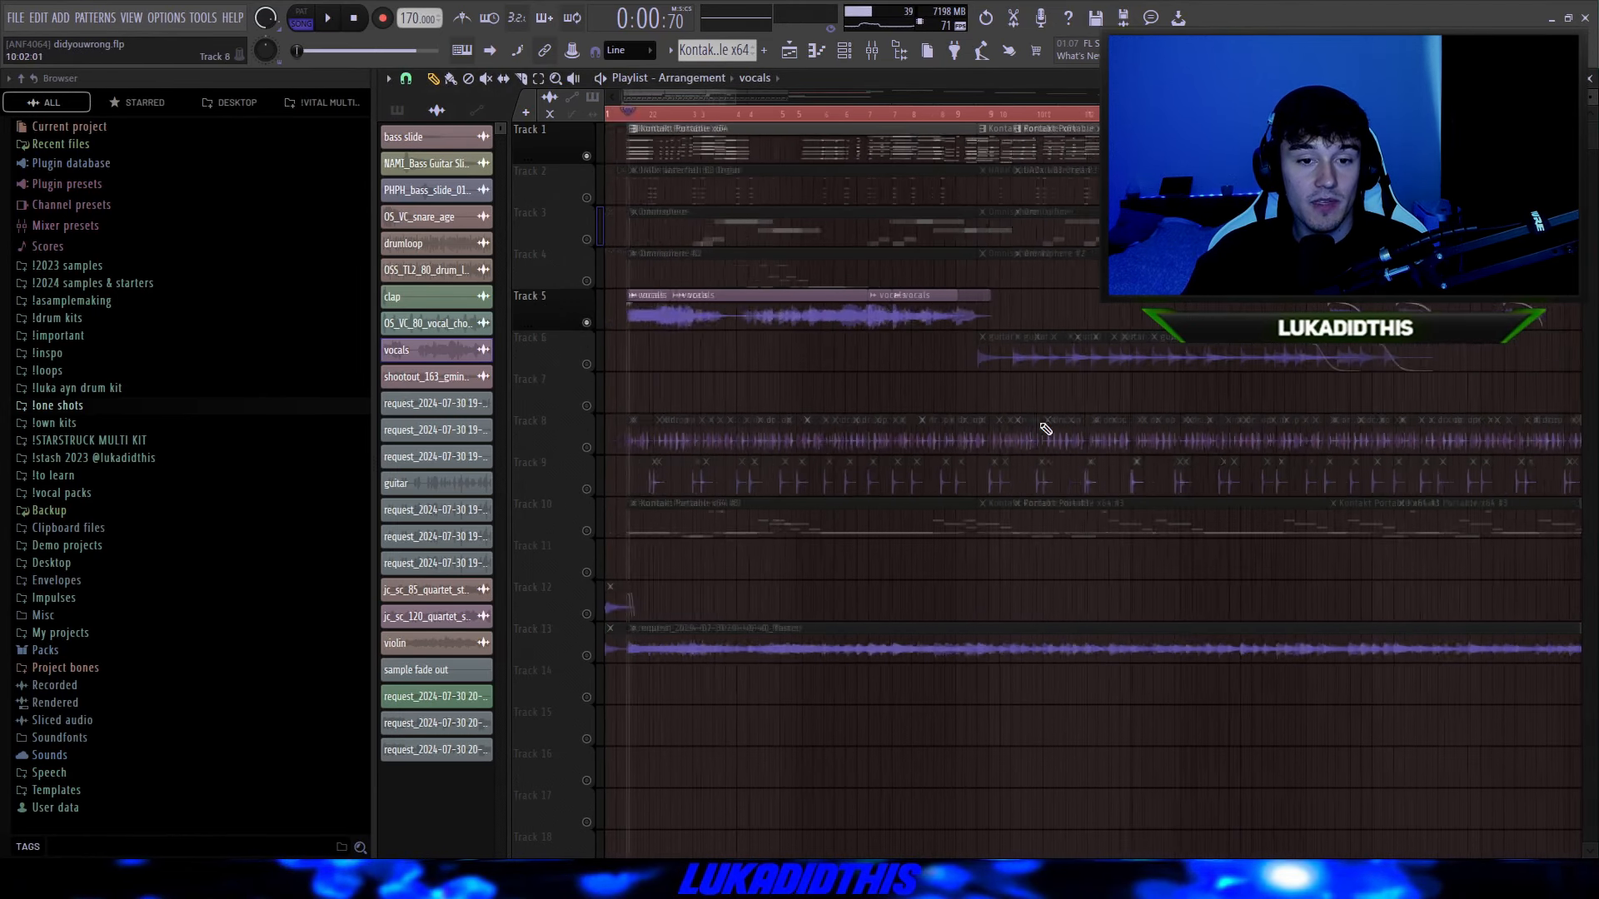
scroll(921, 346, "up", 2)
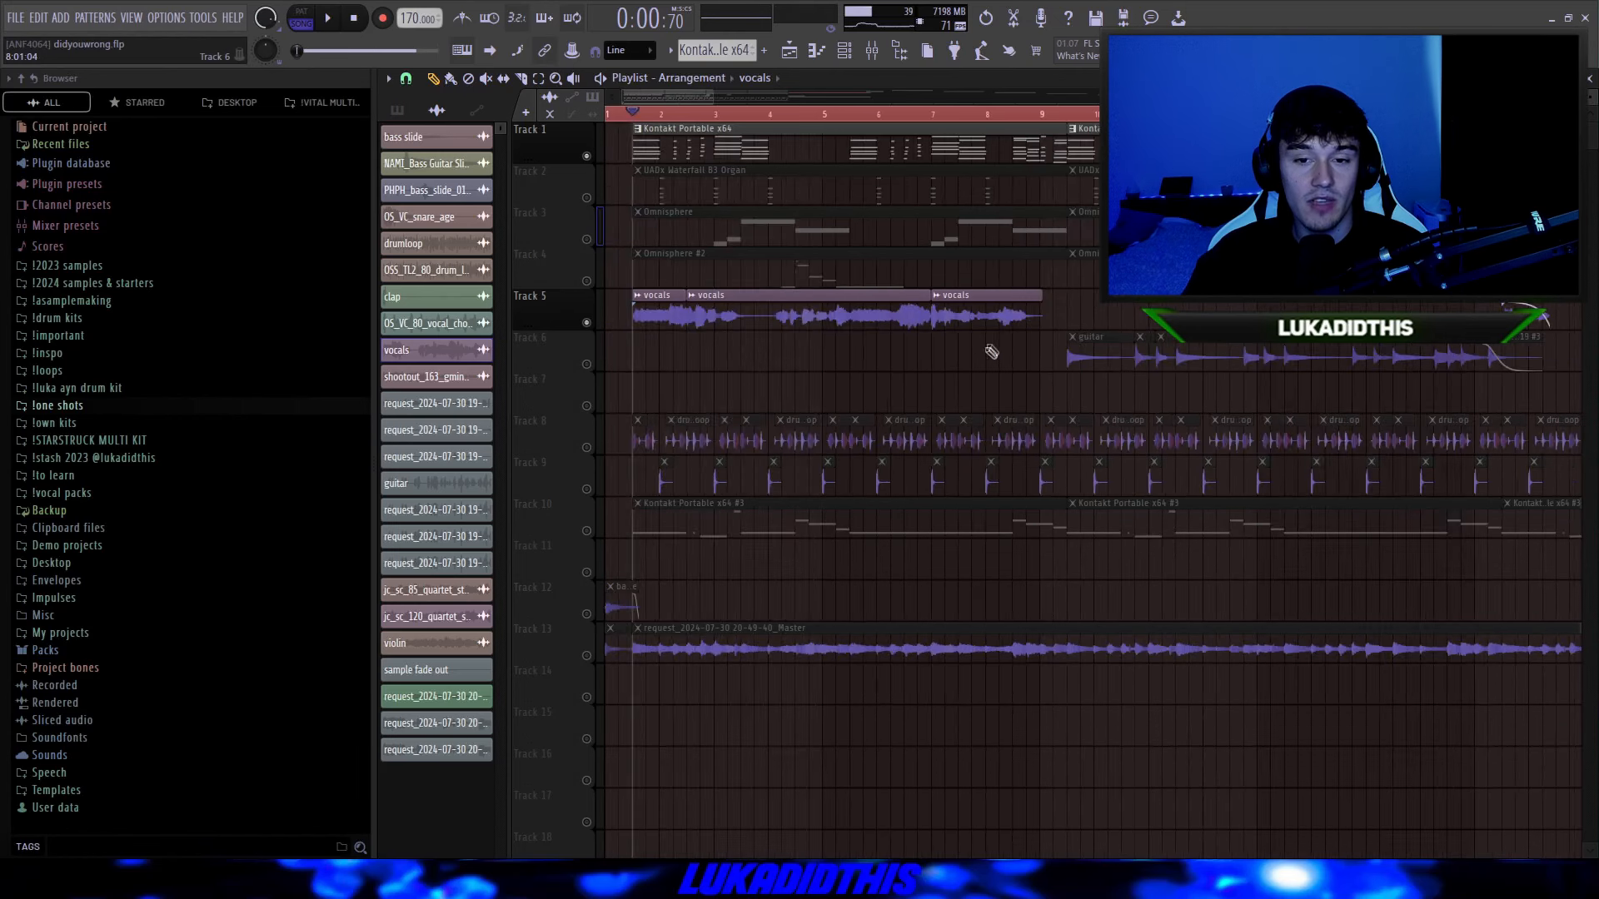
Step: Inspect the Fruity delay 2, soothe2 and both Fruity parametric EQ 2 settings on the vocals' mixer track 6
scroll(843, 368, "down", 2)
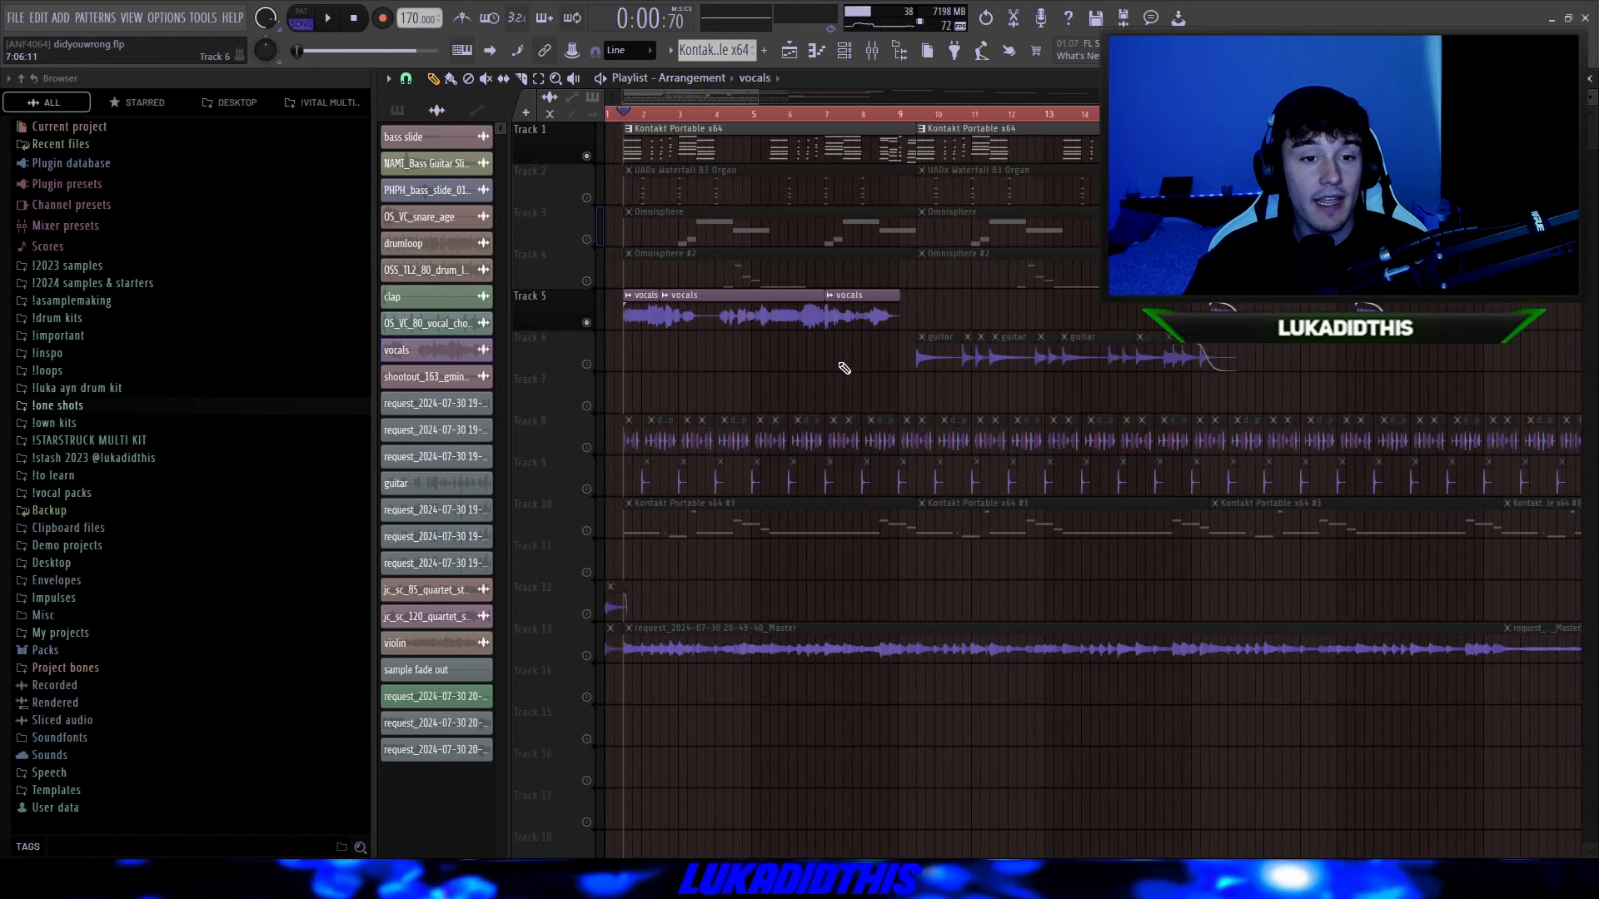
scroll(622, 323, "up", 4)
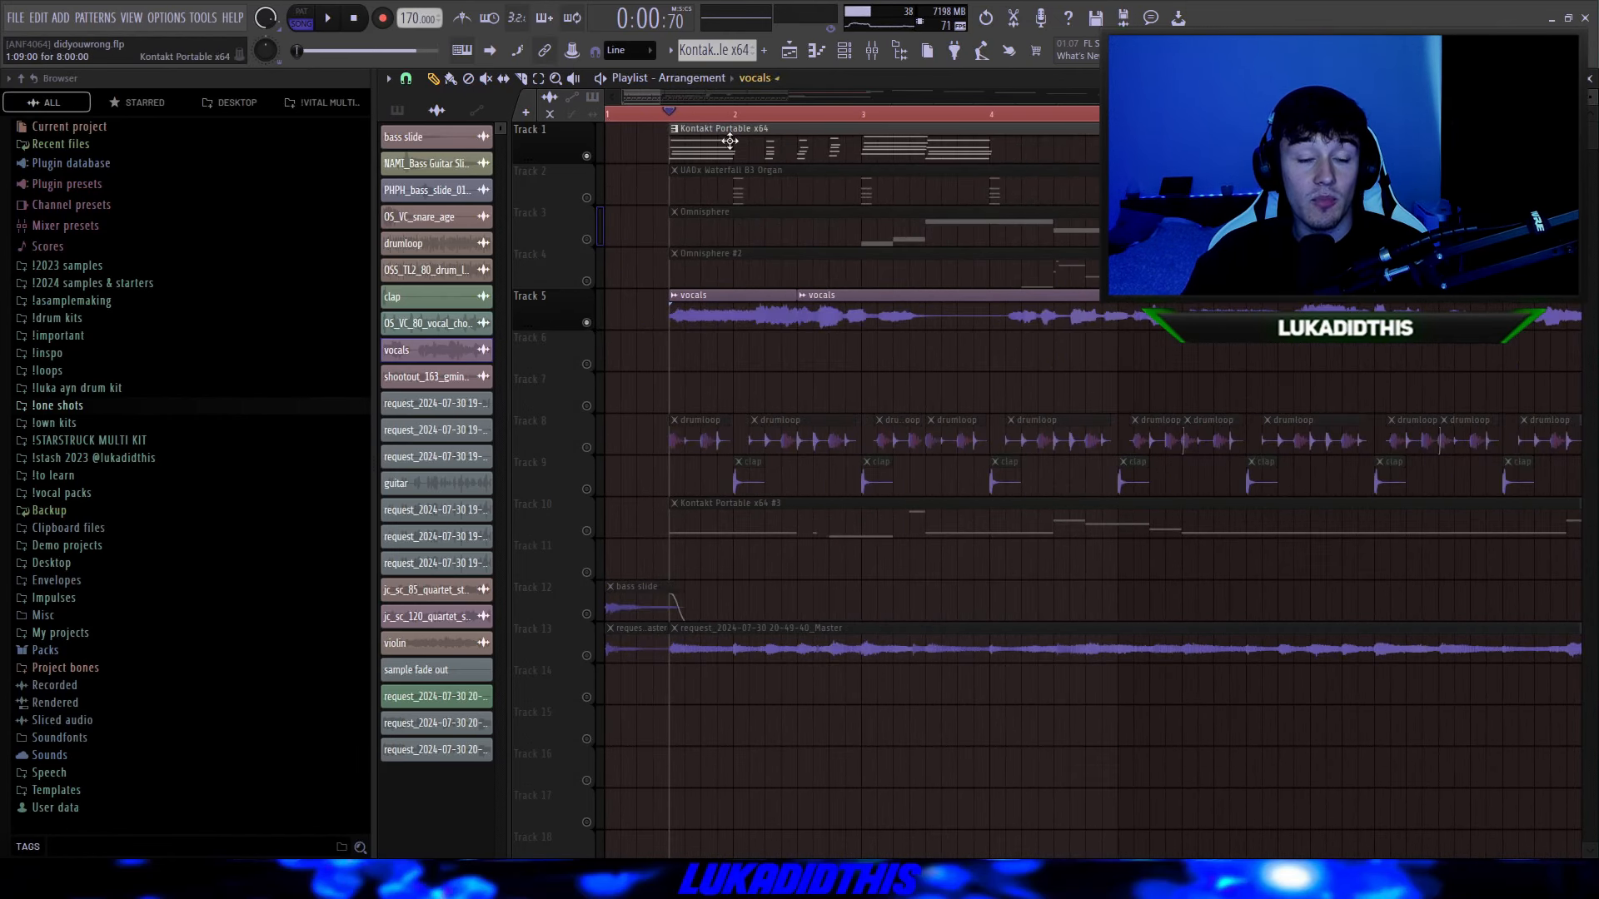
scroll(739, 346, "down", 4)
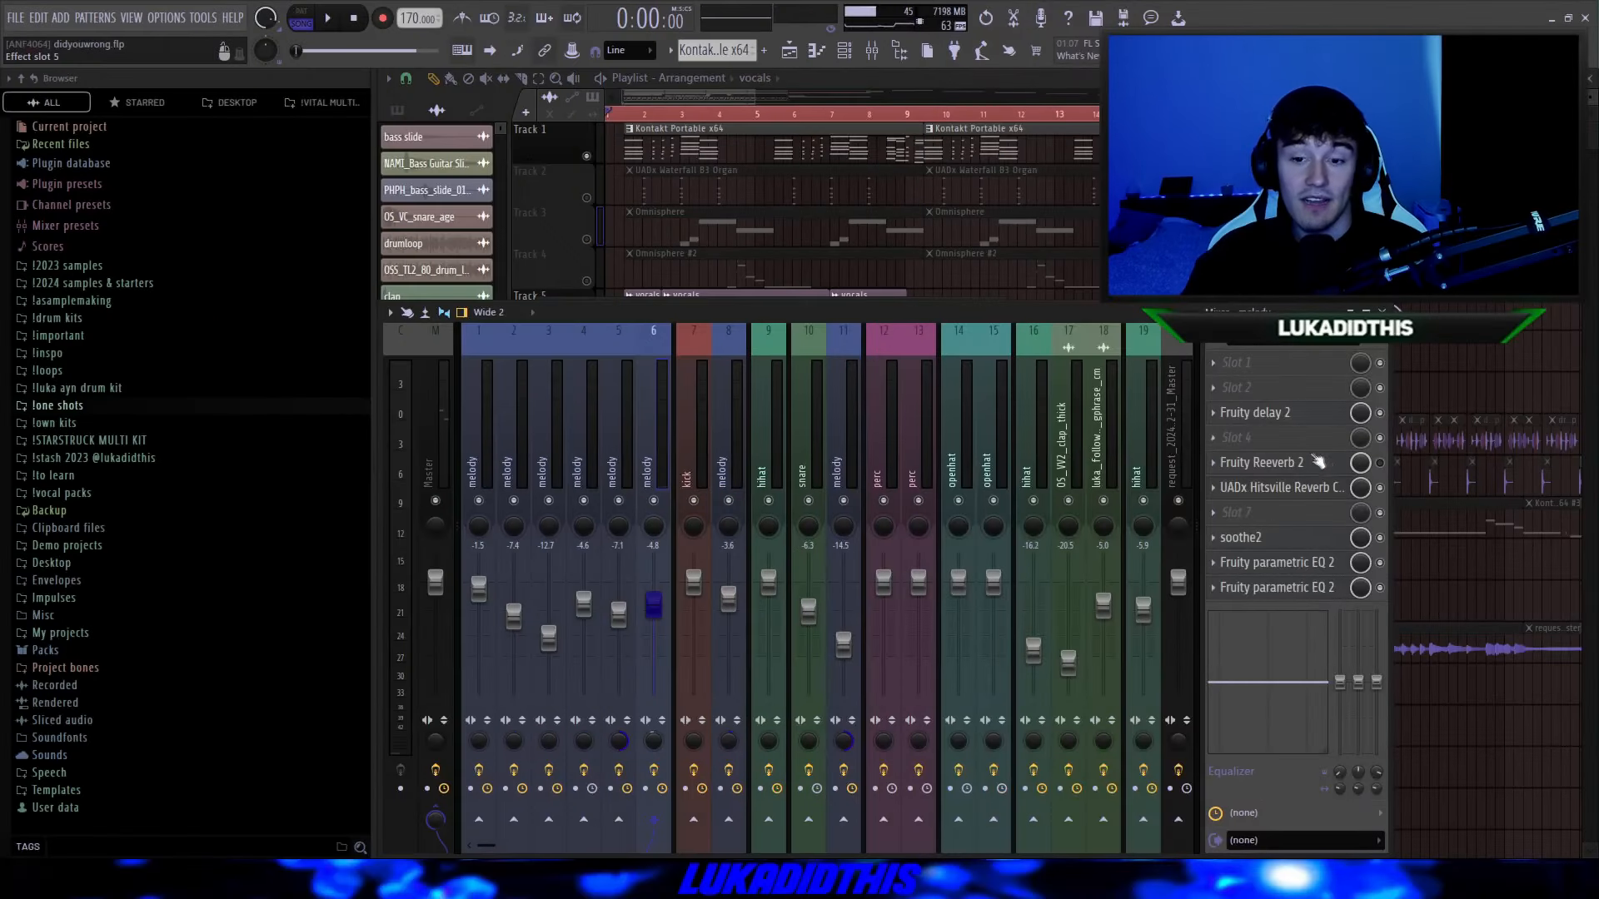
left_click(1298, 417)
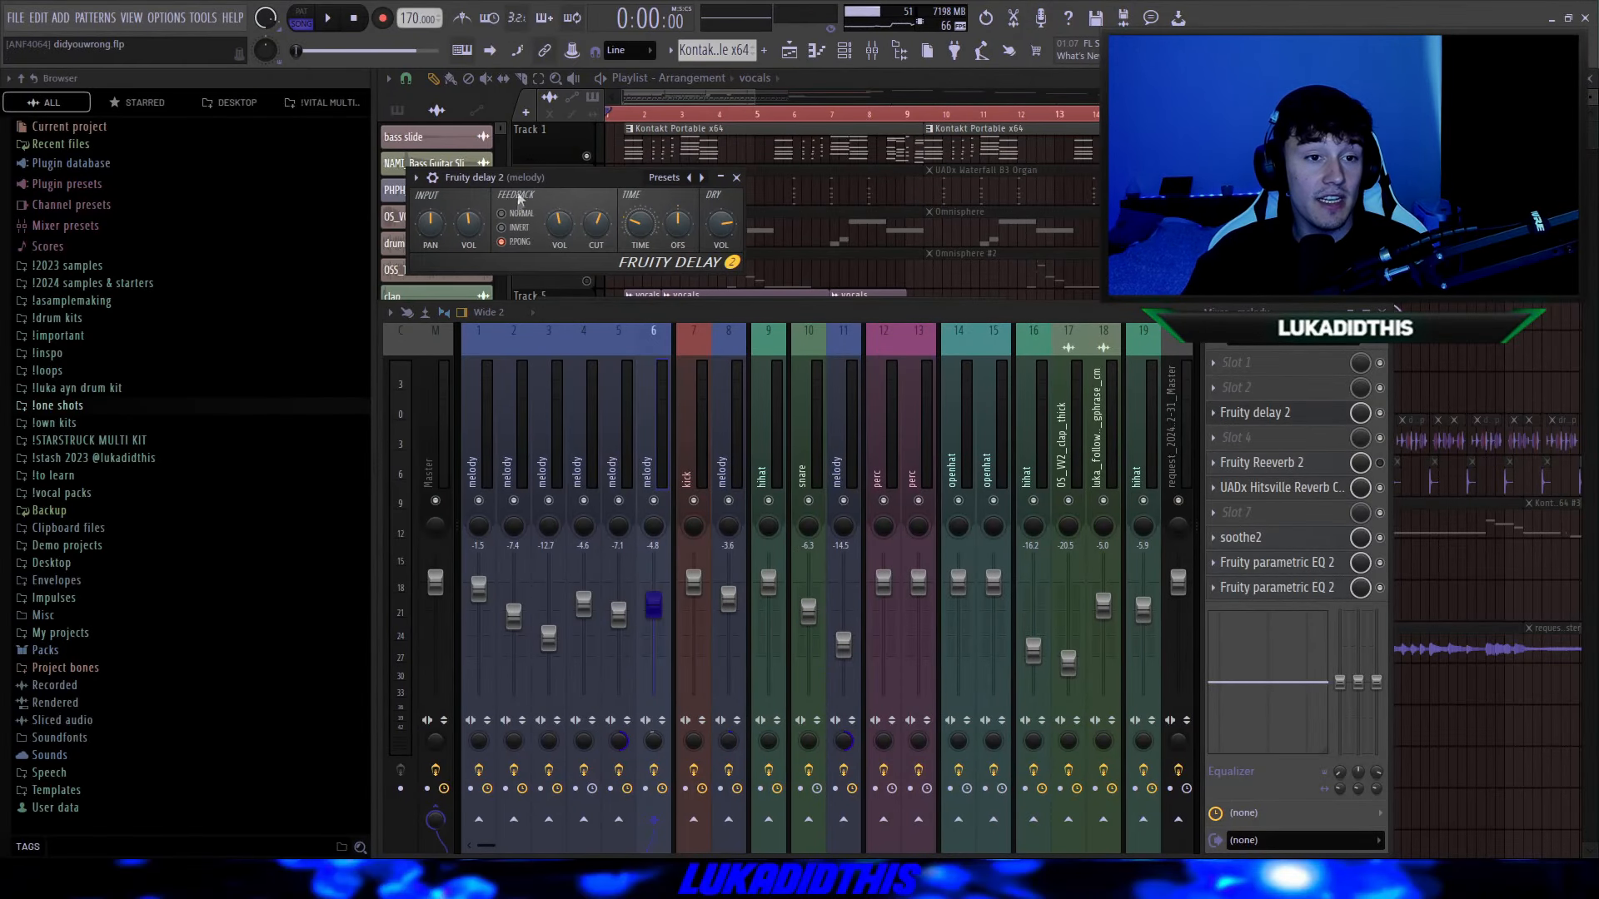
left_click(736, 177)
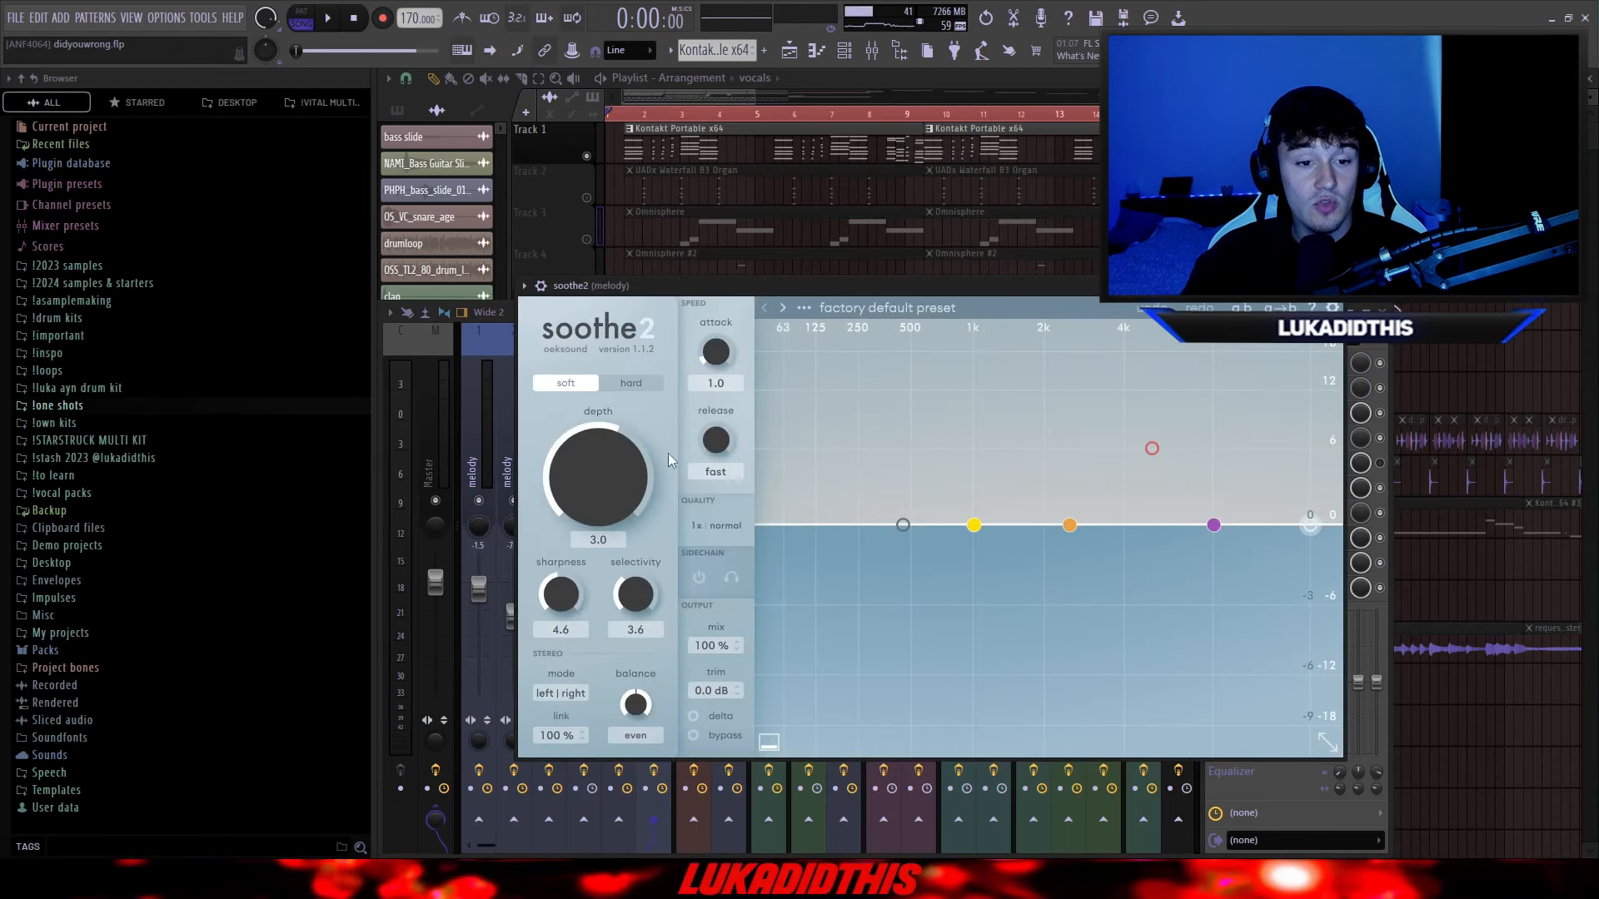
left_click(1305, 563)
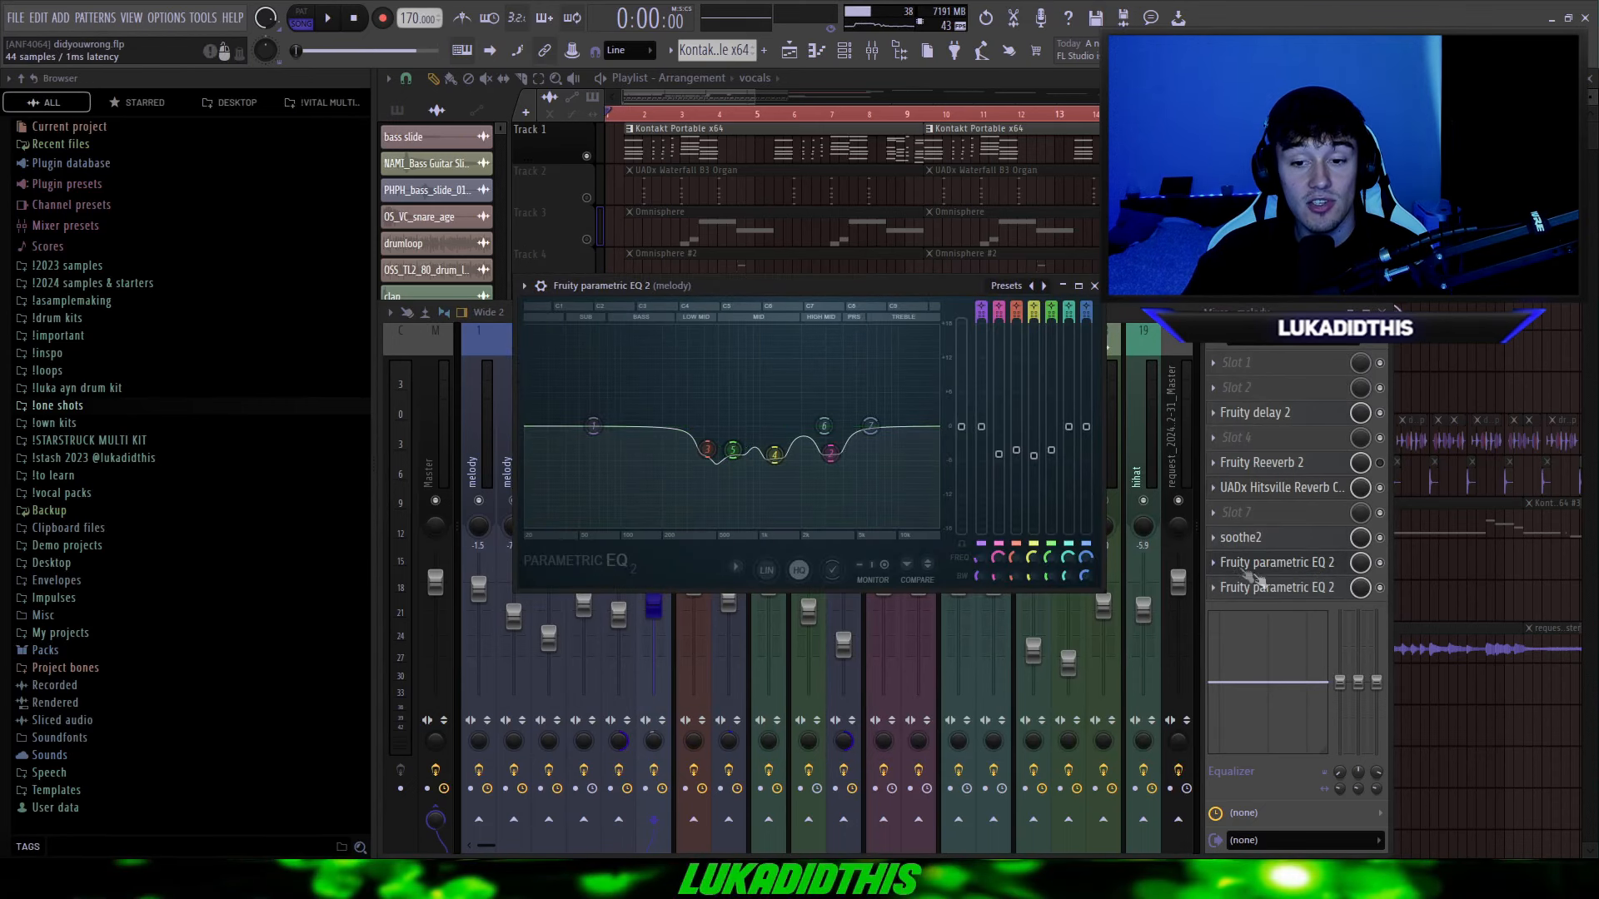
left_click(1253, 586)
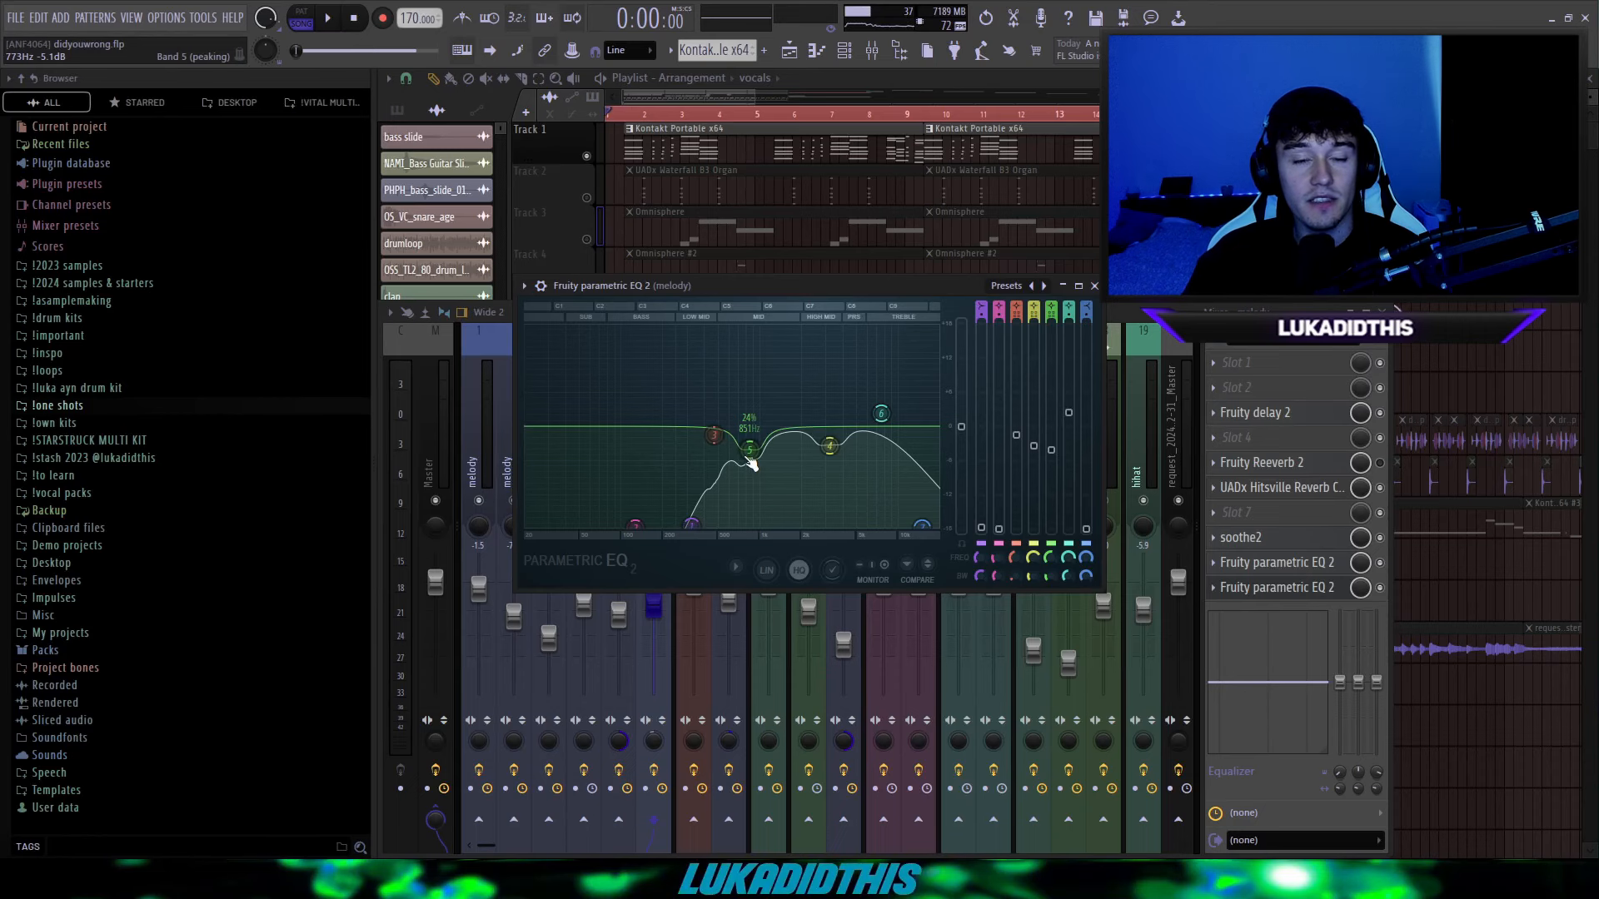
key("Escape")
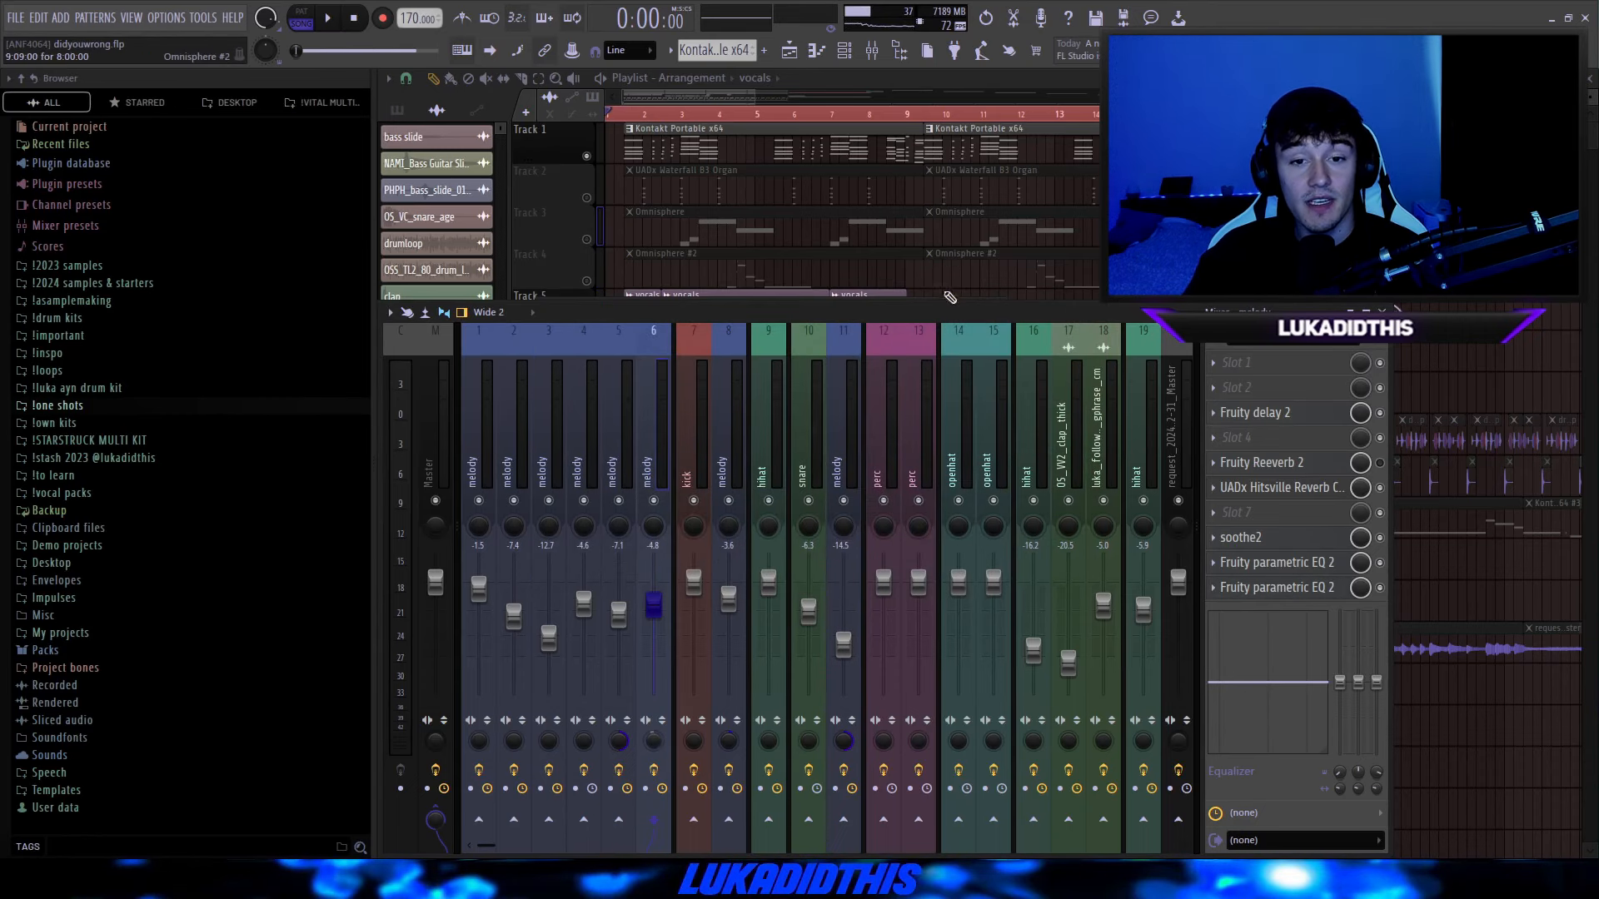
Step: Close the mixer and view how the guitar clips are chopped on Track 6 of the playlist from bar 9
key("F9")
scroll(788, 349, "up", 2)
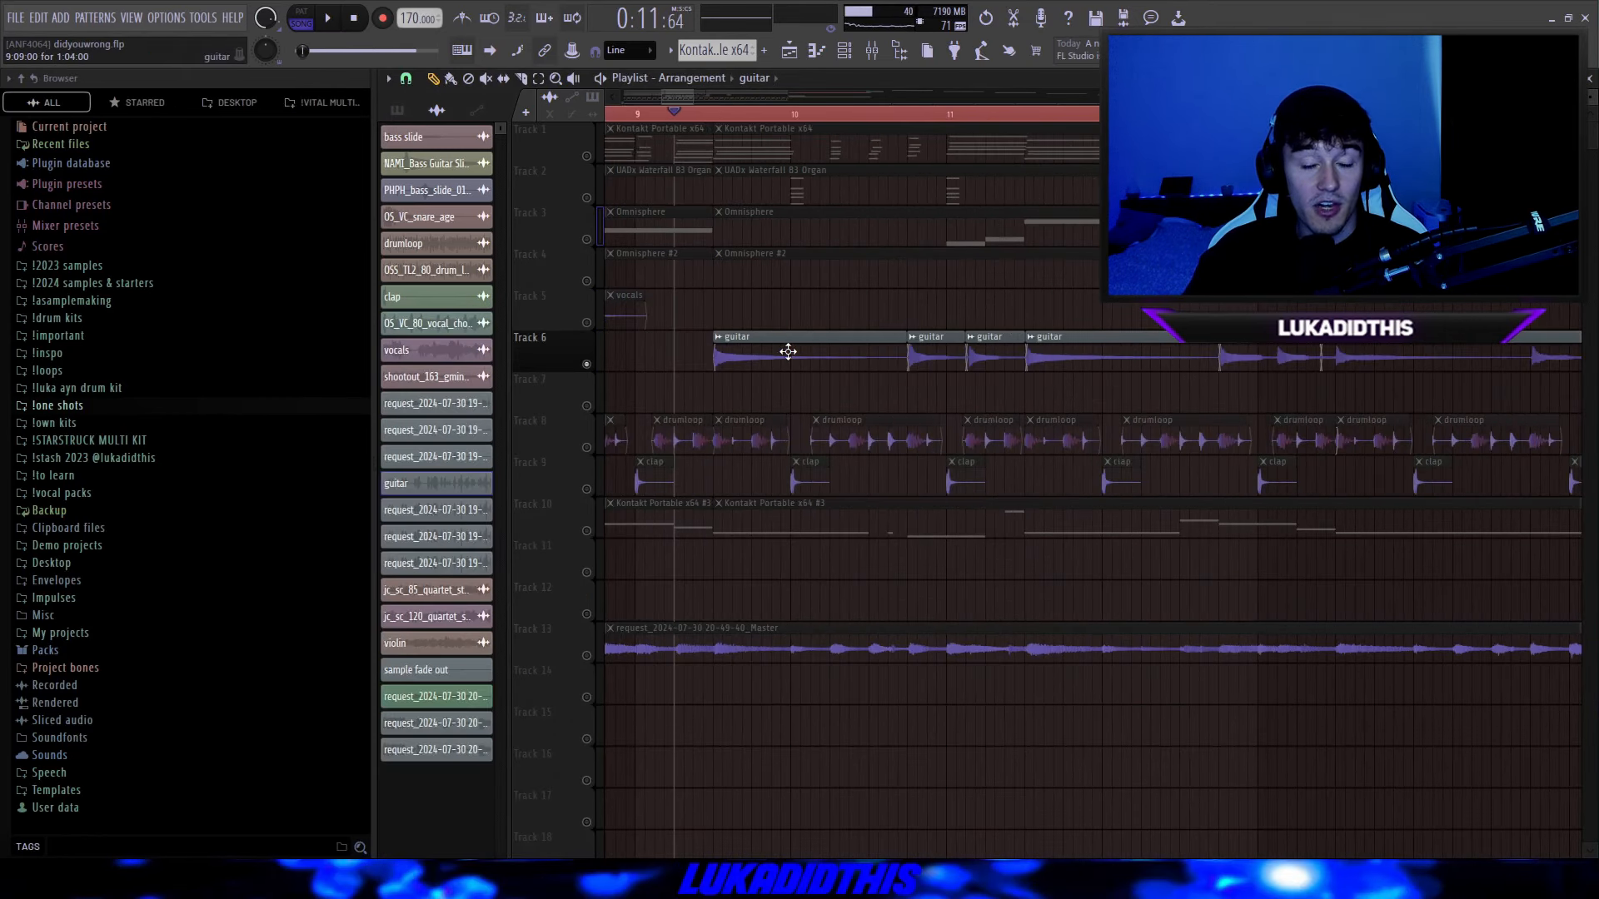
double_click(789, 349)
key("Escape")
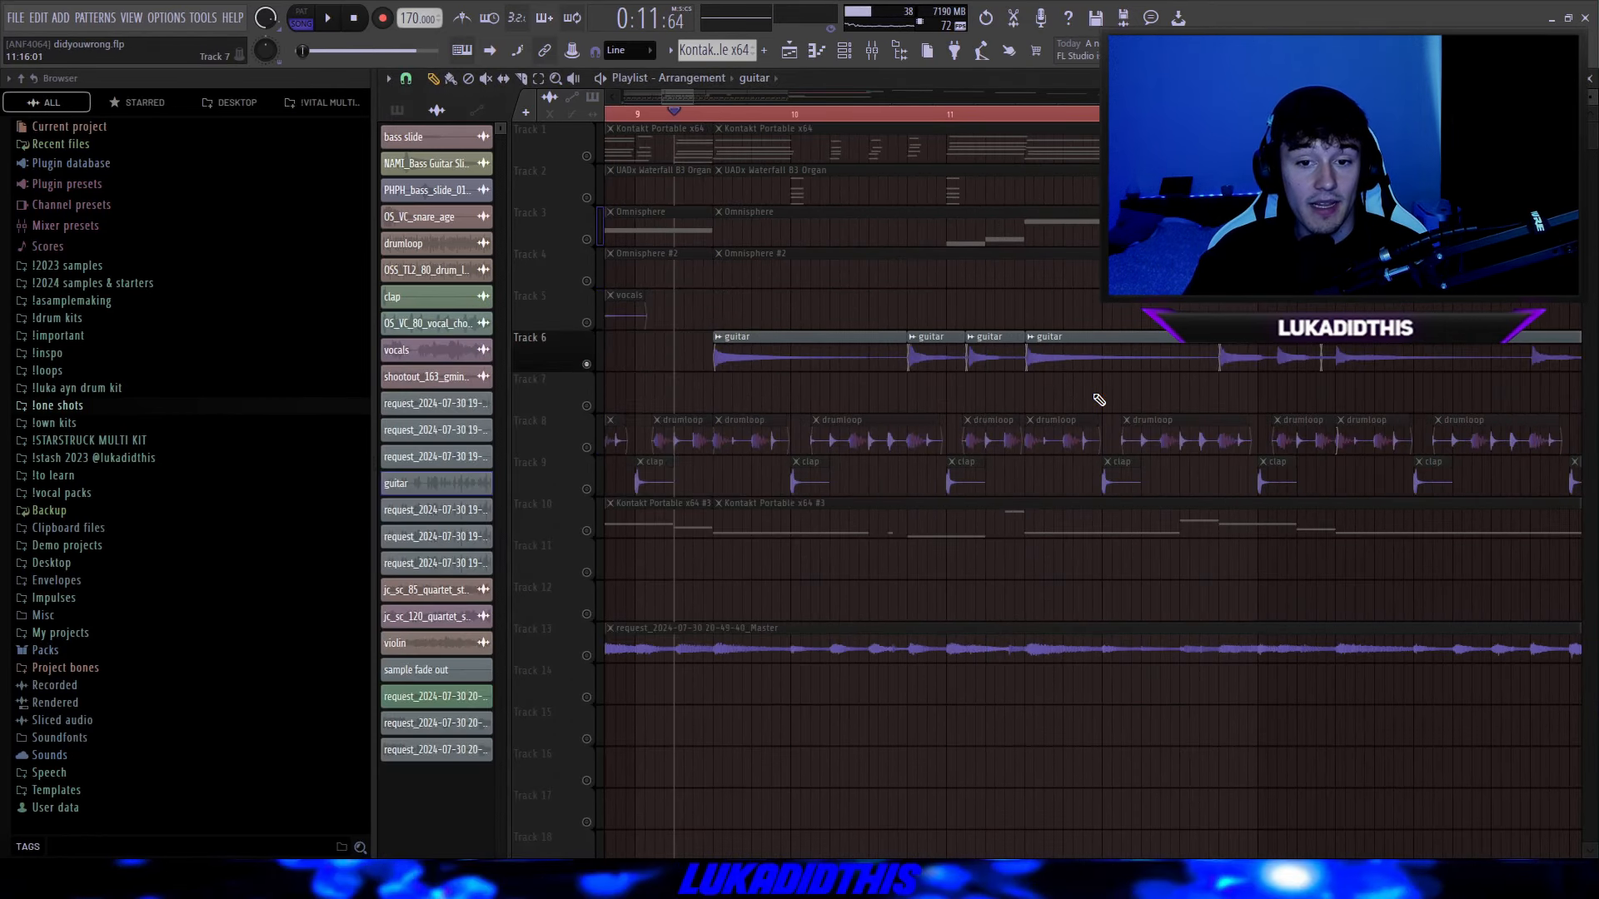
scroll(1033, 408, "down", 3)
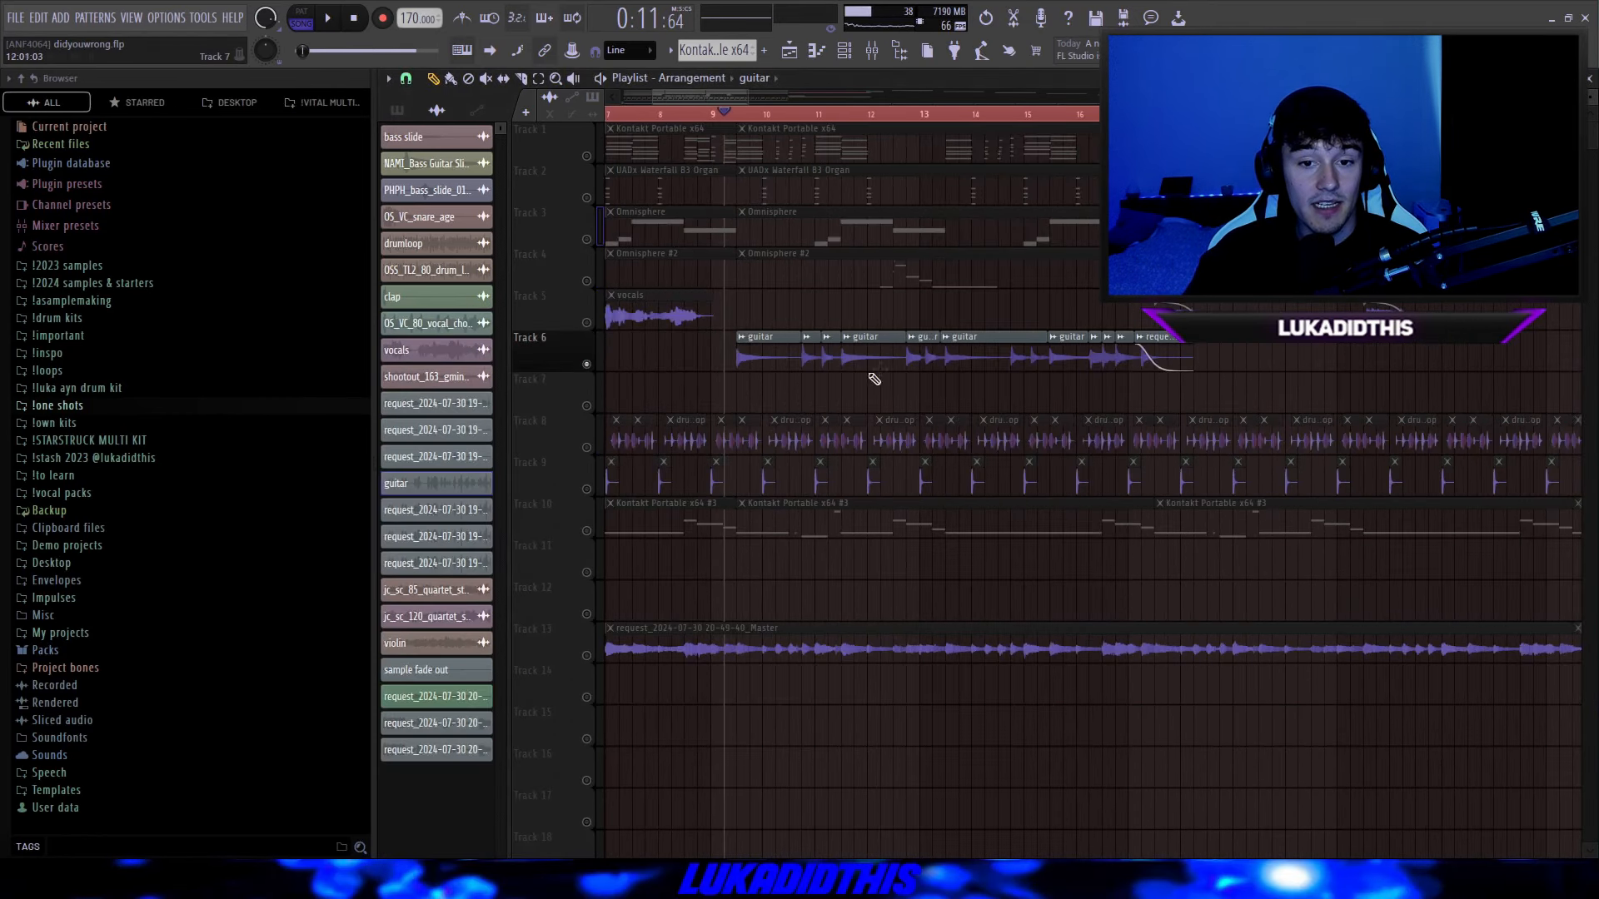
Step: Check the guitar clip's sample settings and play back the guitar section
double_click(940, 361)
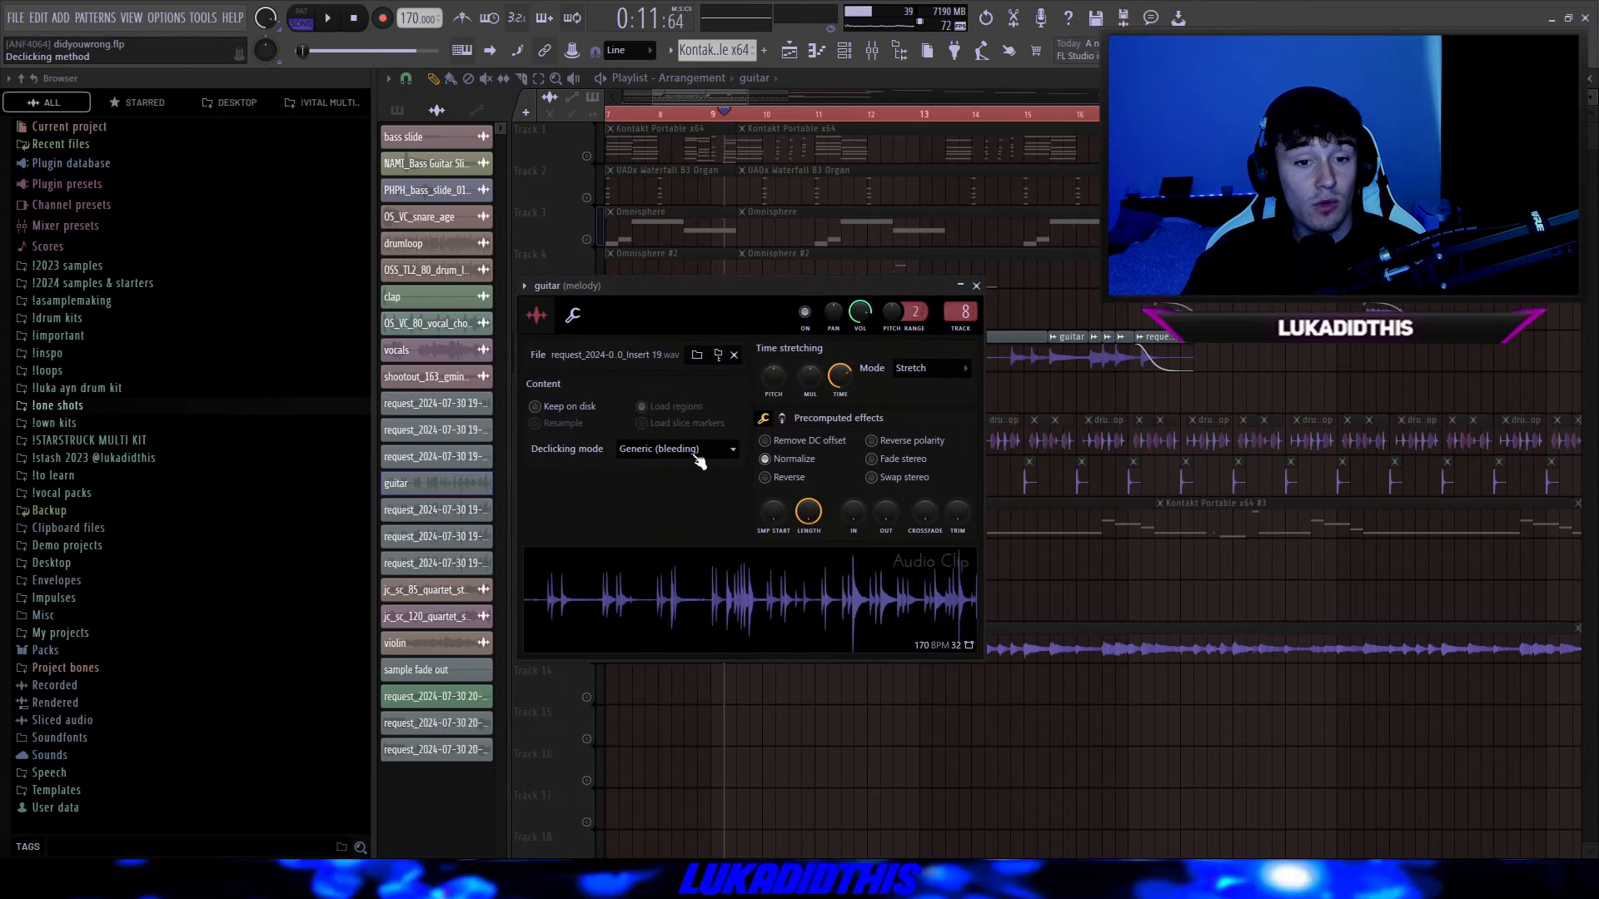
key("Escape")
scroll(821, 367, "down", 2)
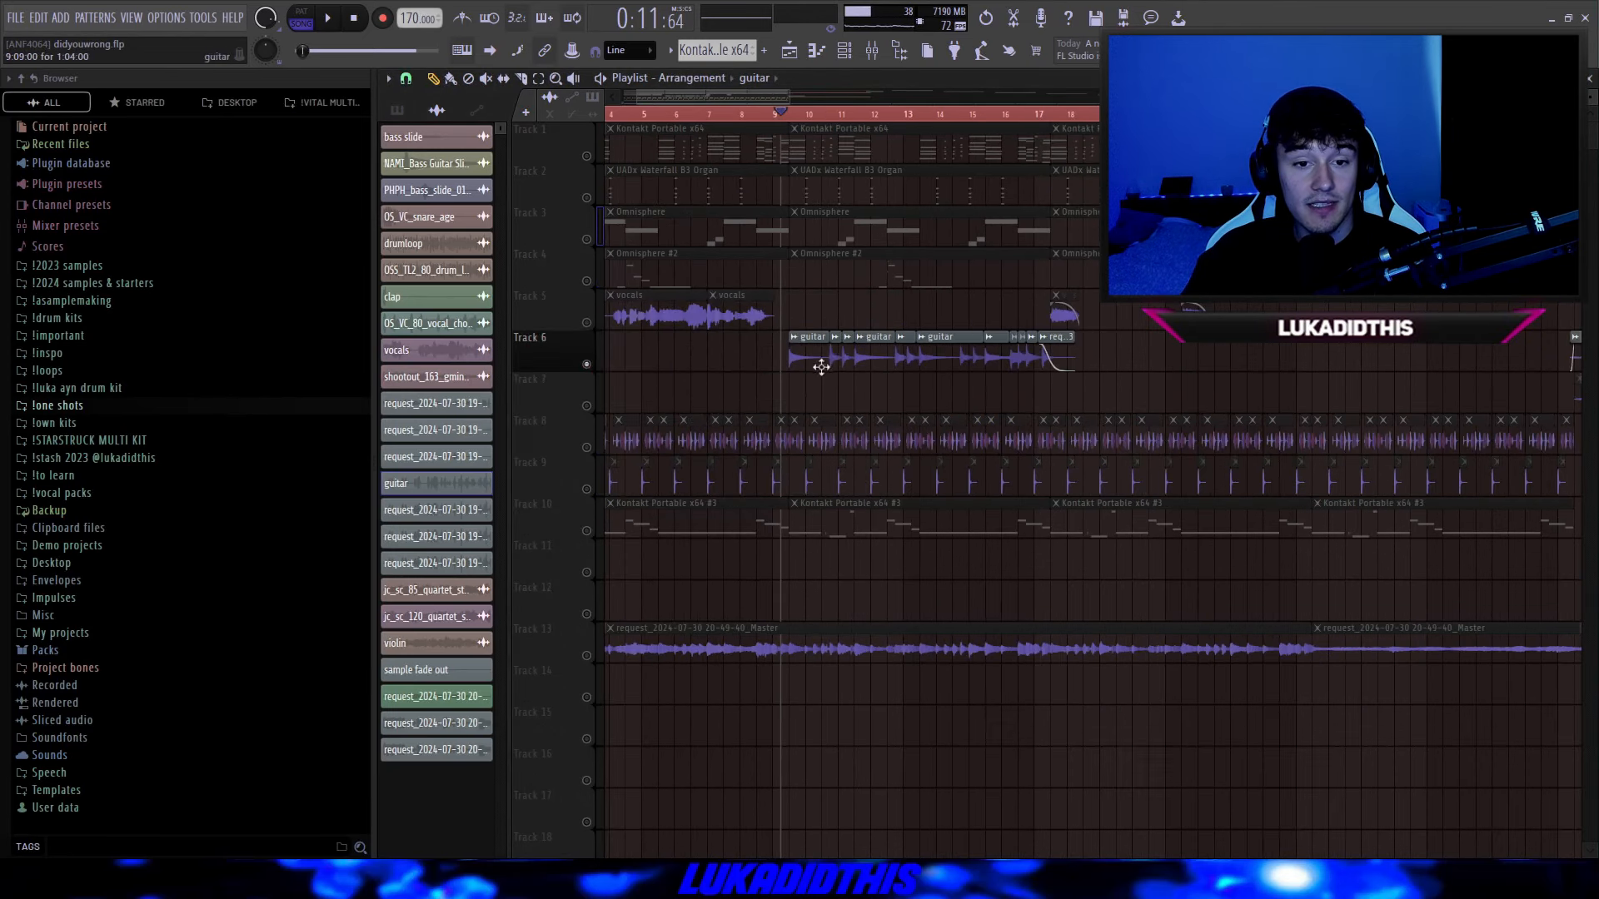
scroll(1249, 379, "up", 2)
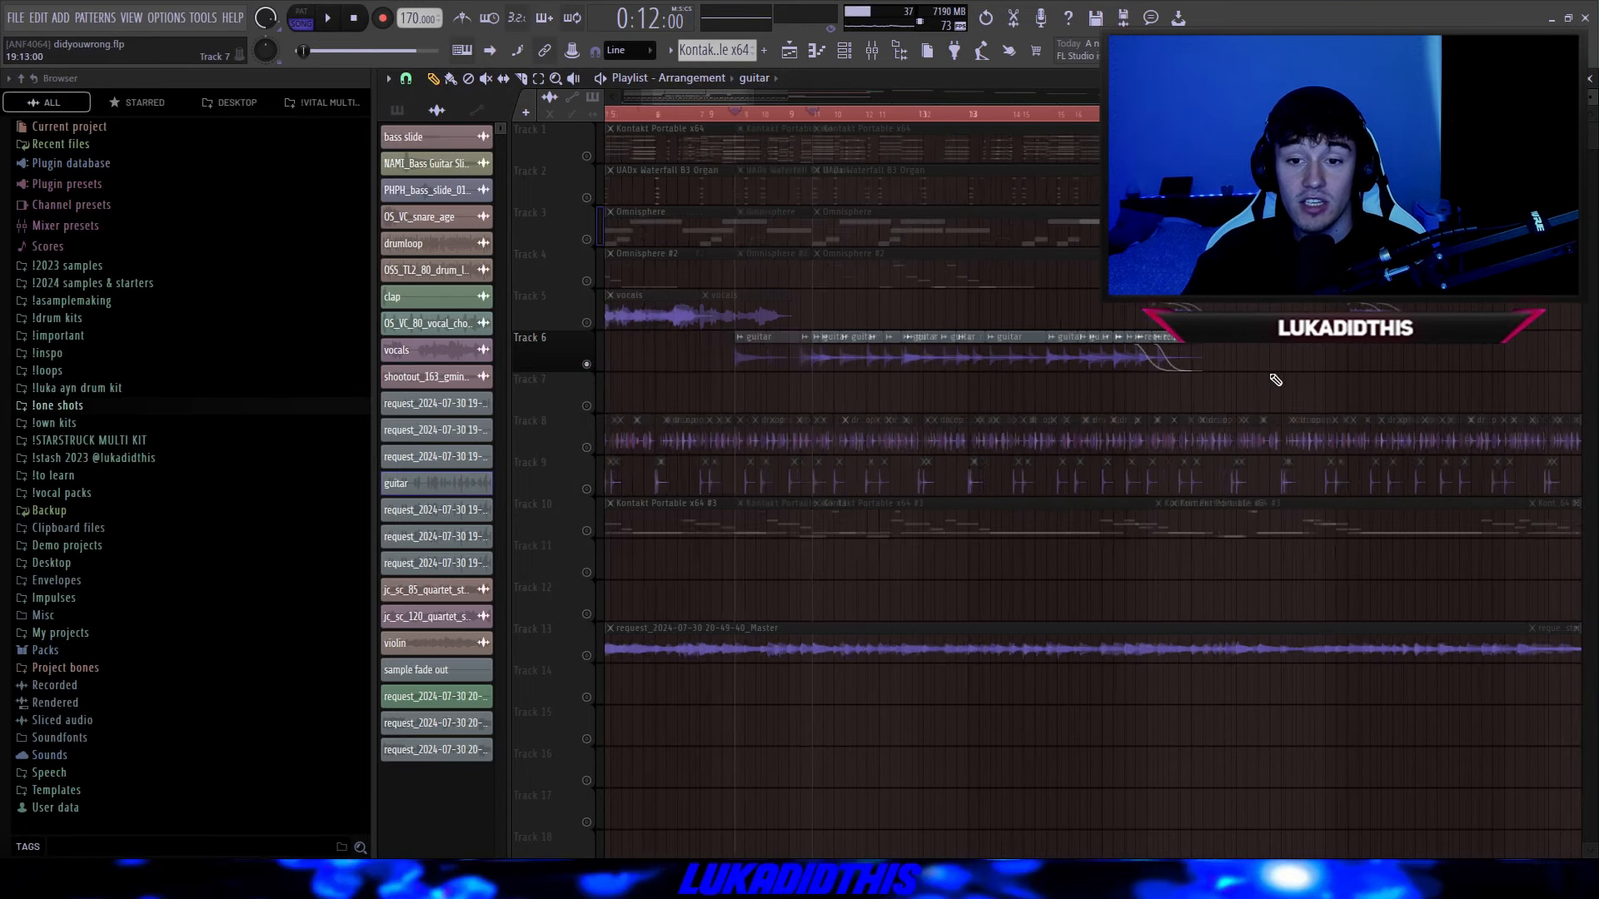
key("space")
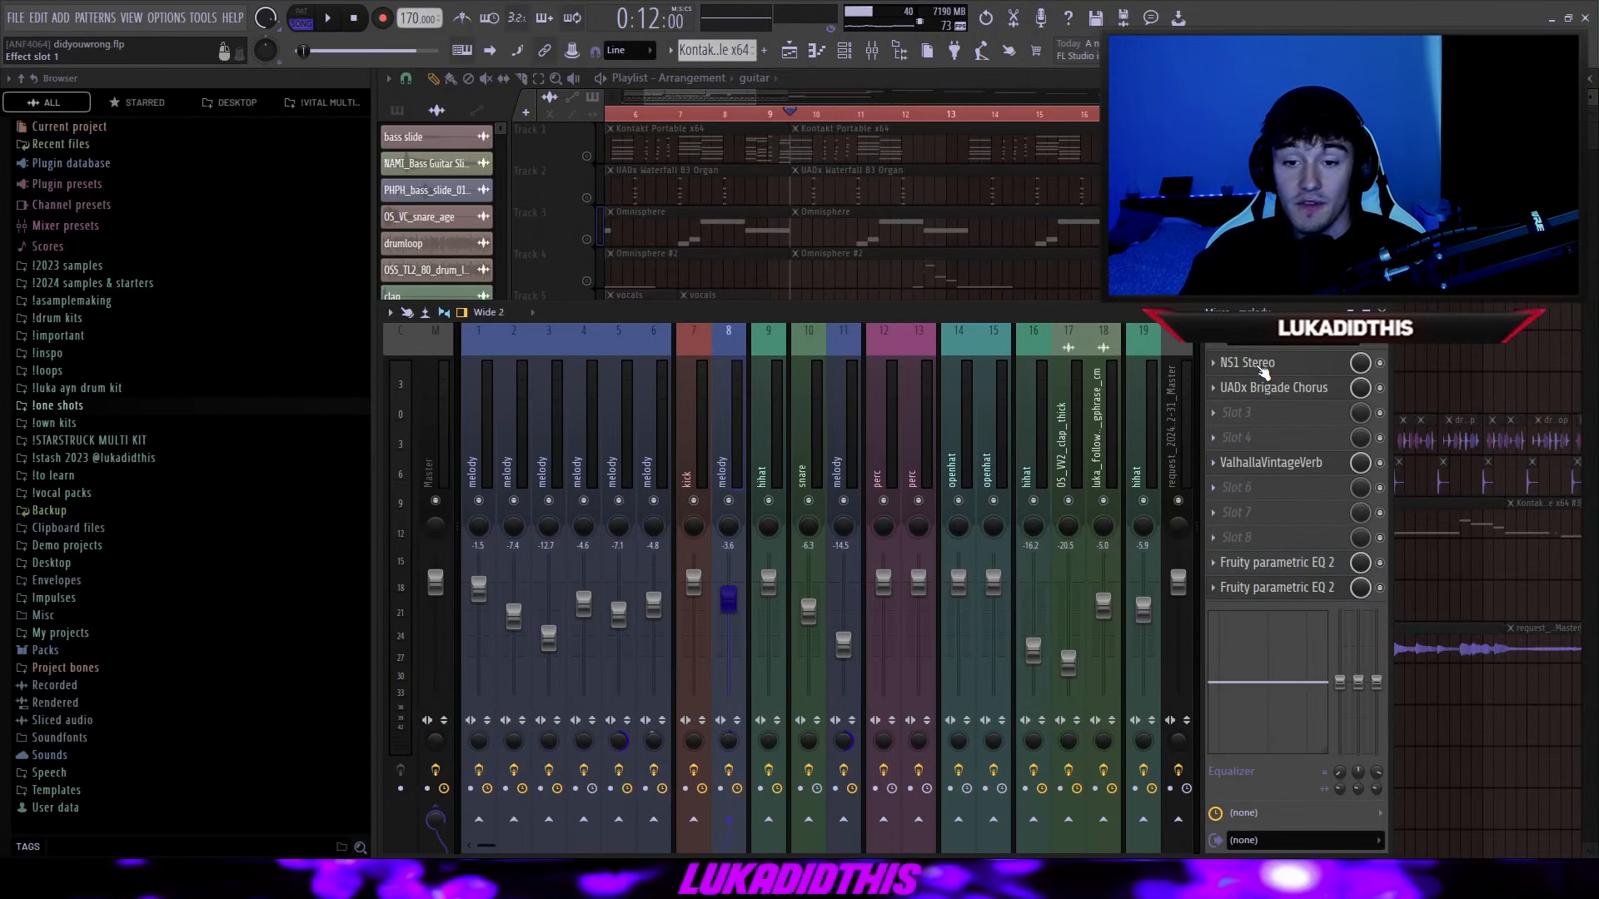
Step: Inspect the NS1 Stereo noise suppressor and the UADx Brigade Chorus vibrato settings on the guitar's mixer track 8
left_click(1257, 364)
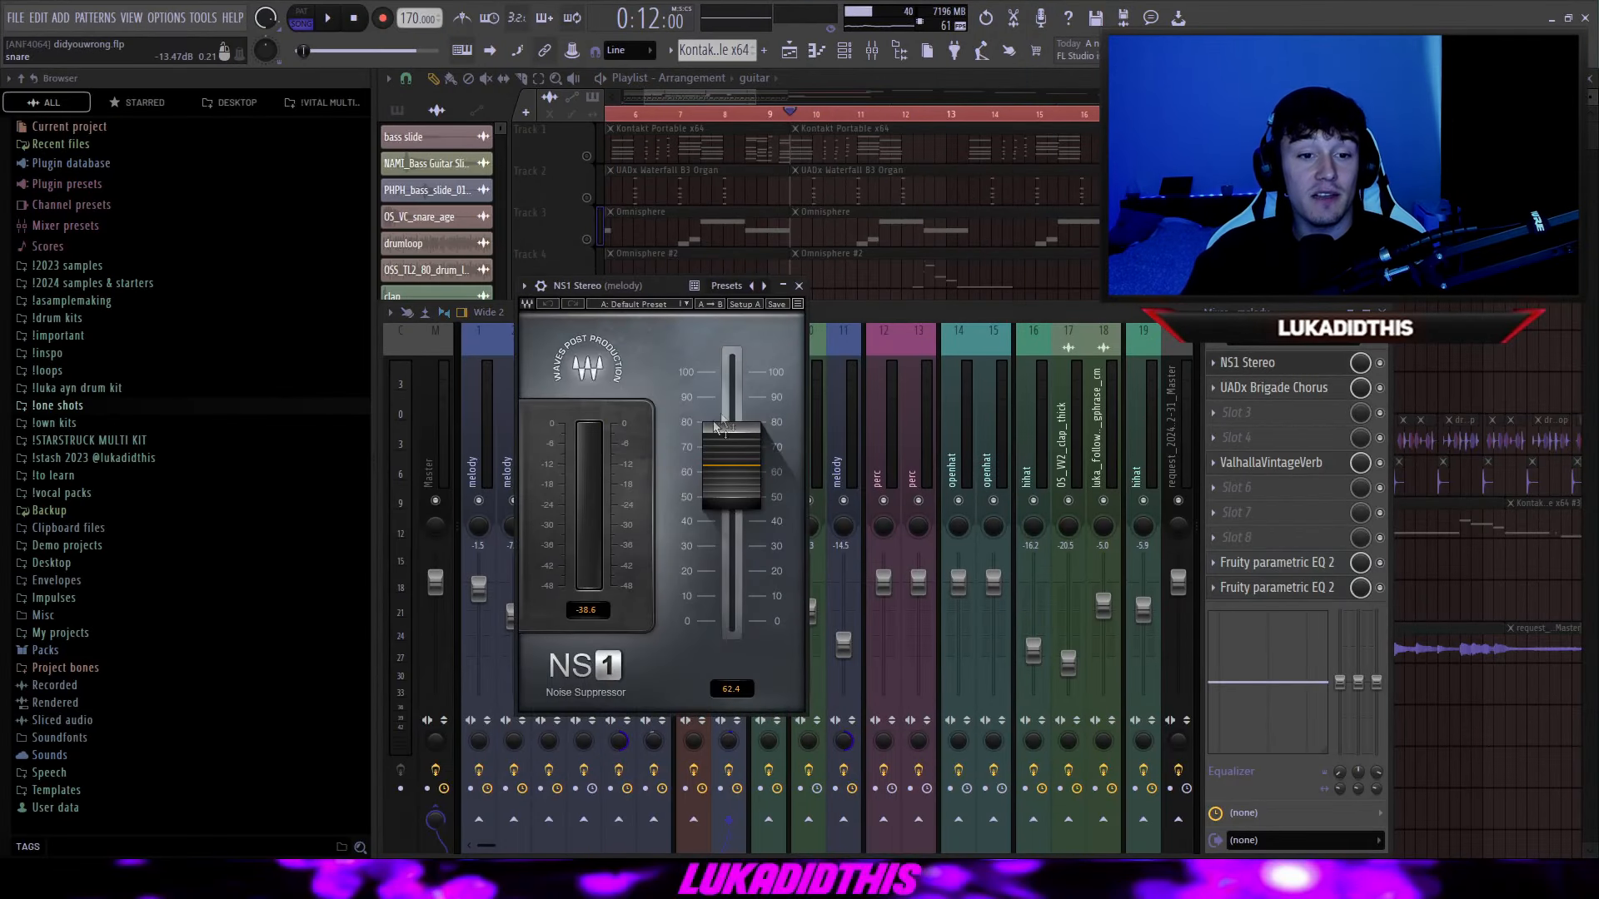
left_click(798, 285)
left_click(1311, 388)
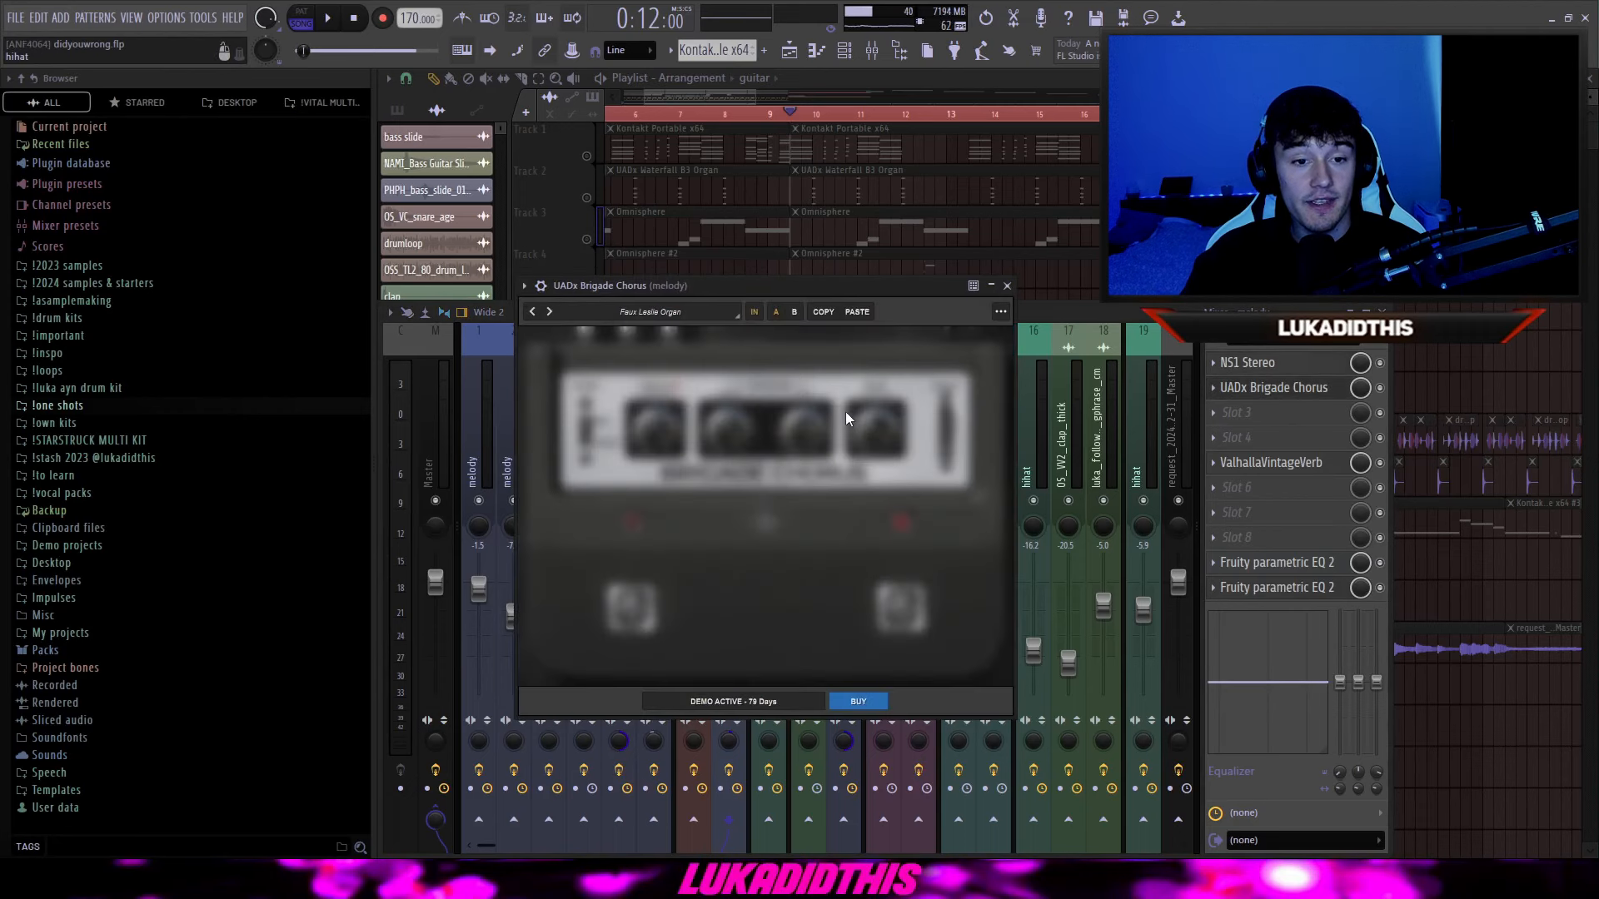
left_click_drag(648, 284, 662, 282)
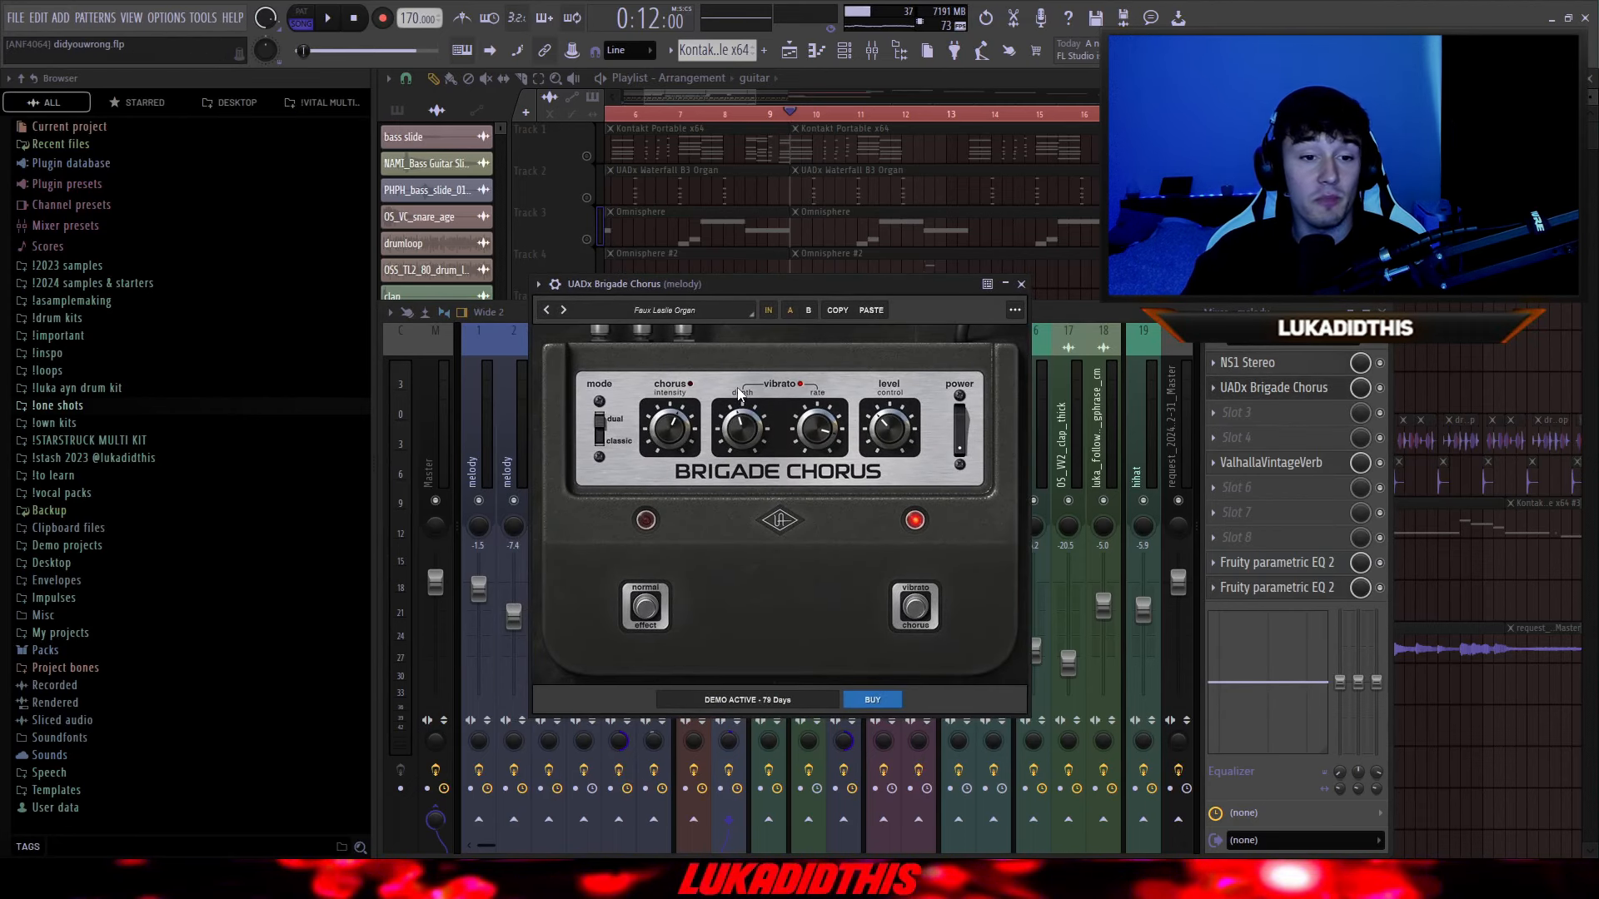
left_click(599, 429)
left_click(601, 436)
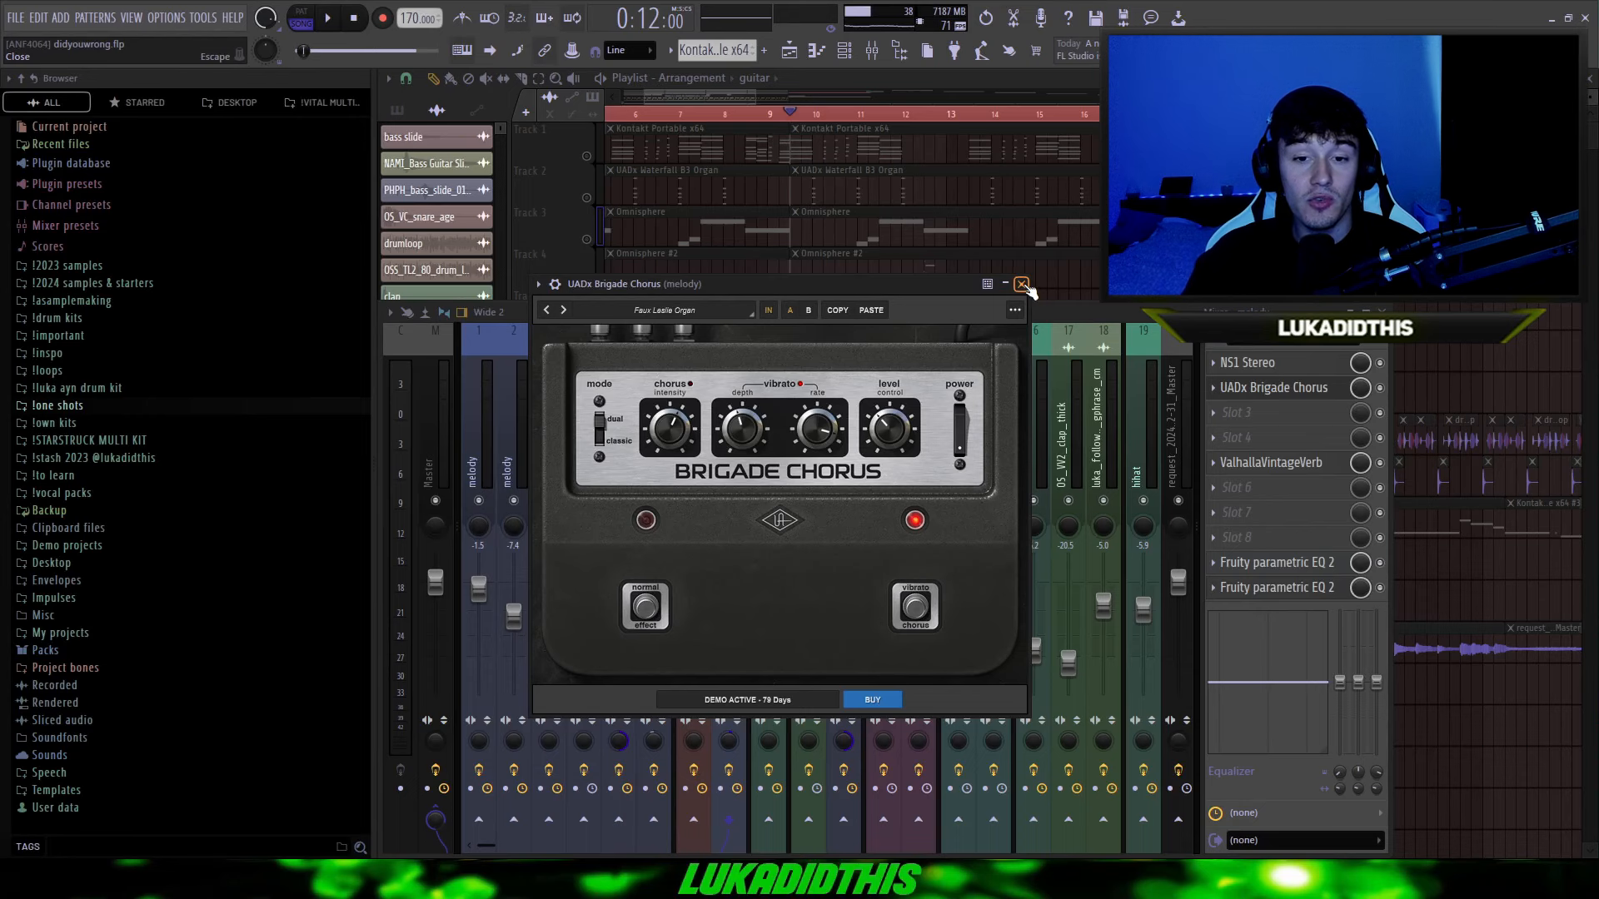
left_click(1021, 285)
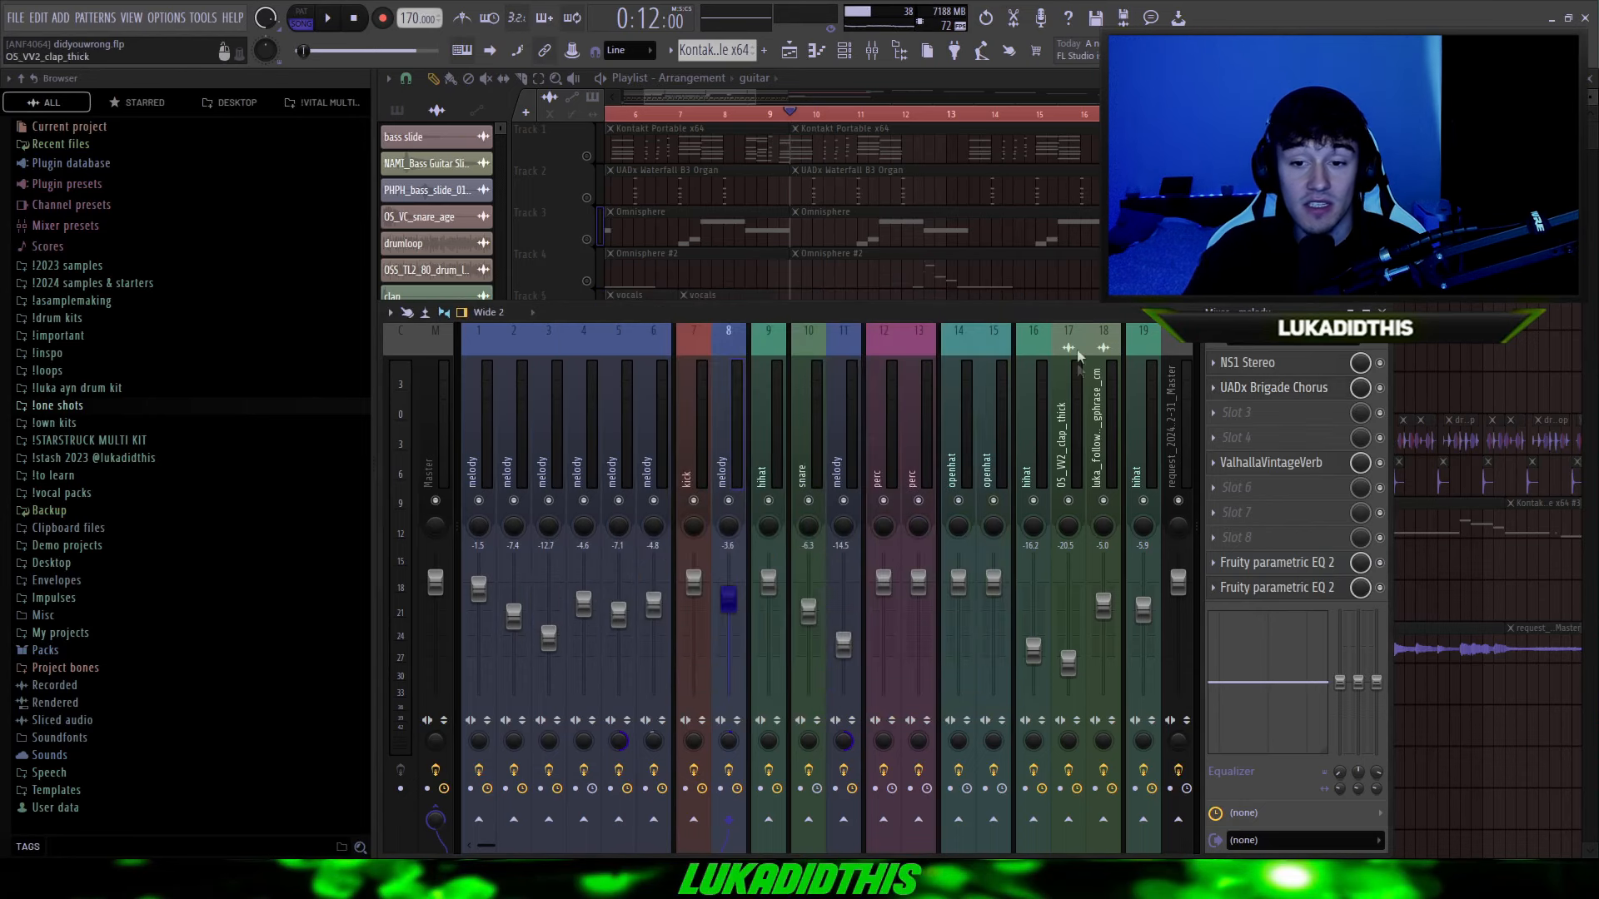
Step: Inspect the ValhallaVintageVerb and both Fruity parametric EQ 2 curves on mixer track 8, and close the mixer
left_click(1289, 463)
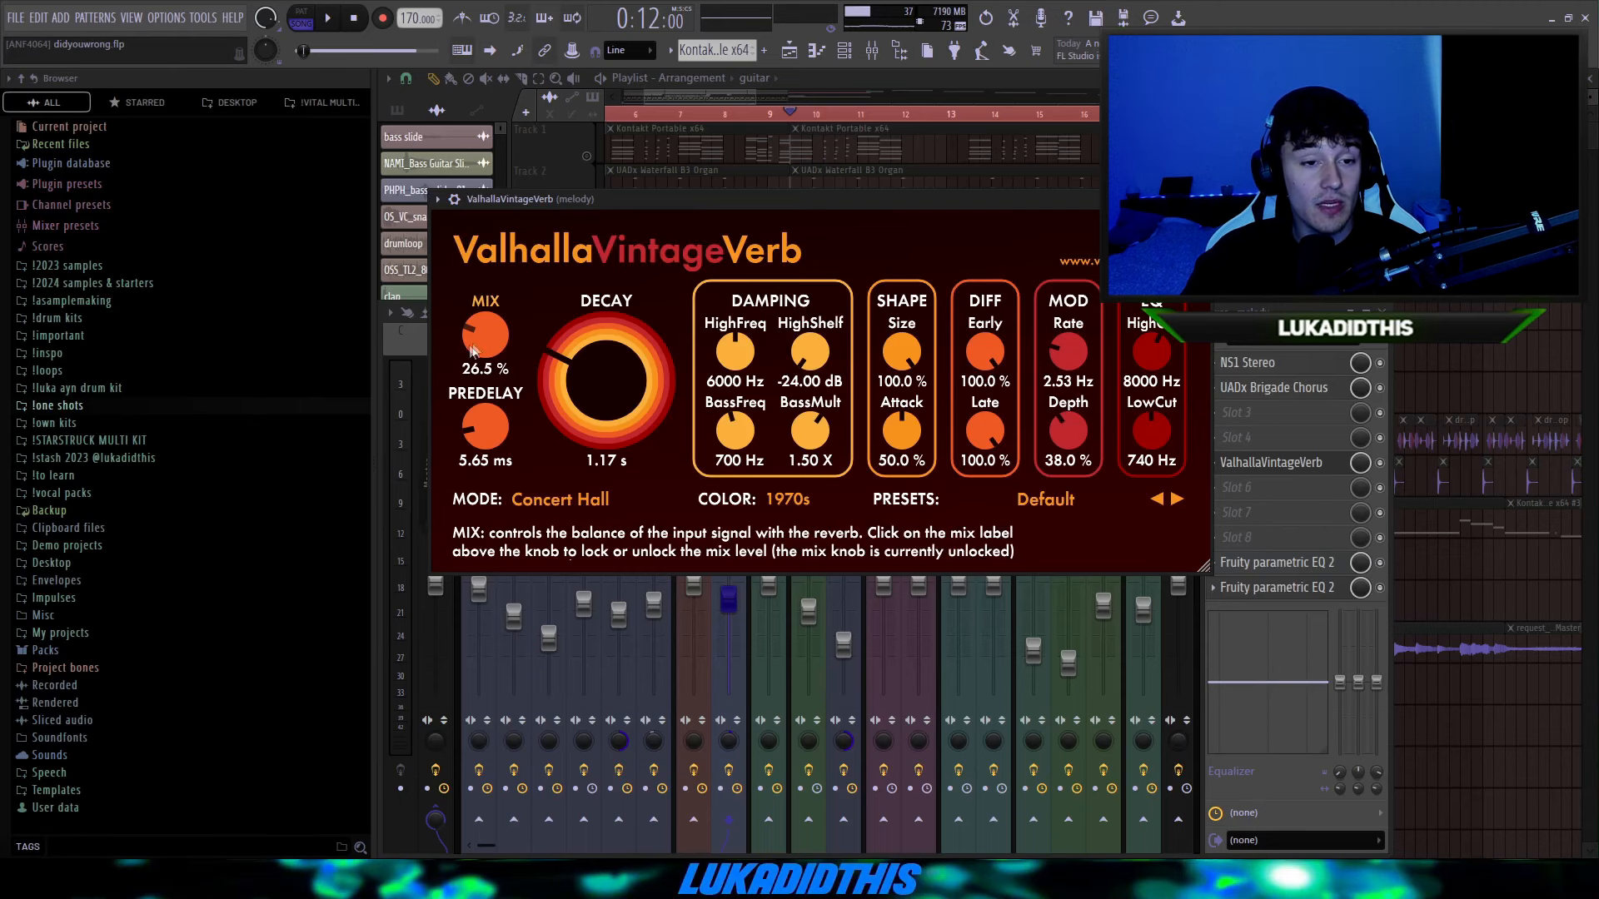
left_click(1271, 462)
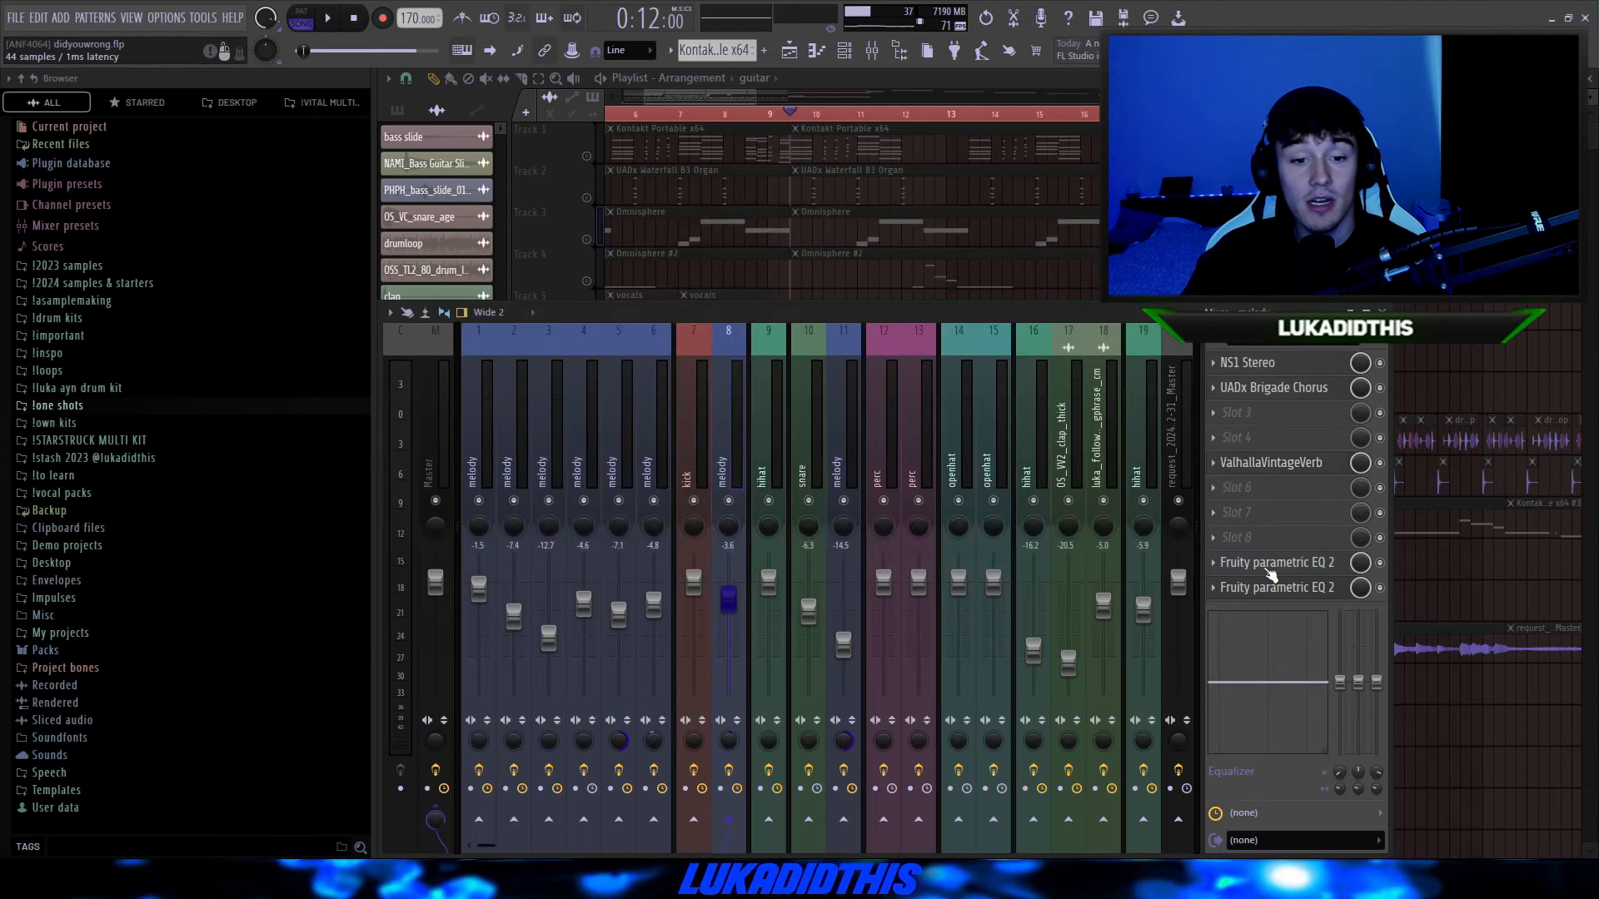
left_click(1277, 562)
mouse_move(700, 456)
left_mouse_down()
mouse_move(714, 467)
mouse_move(687, 459)
left_mouse_up()
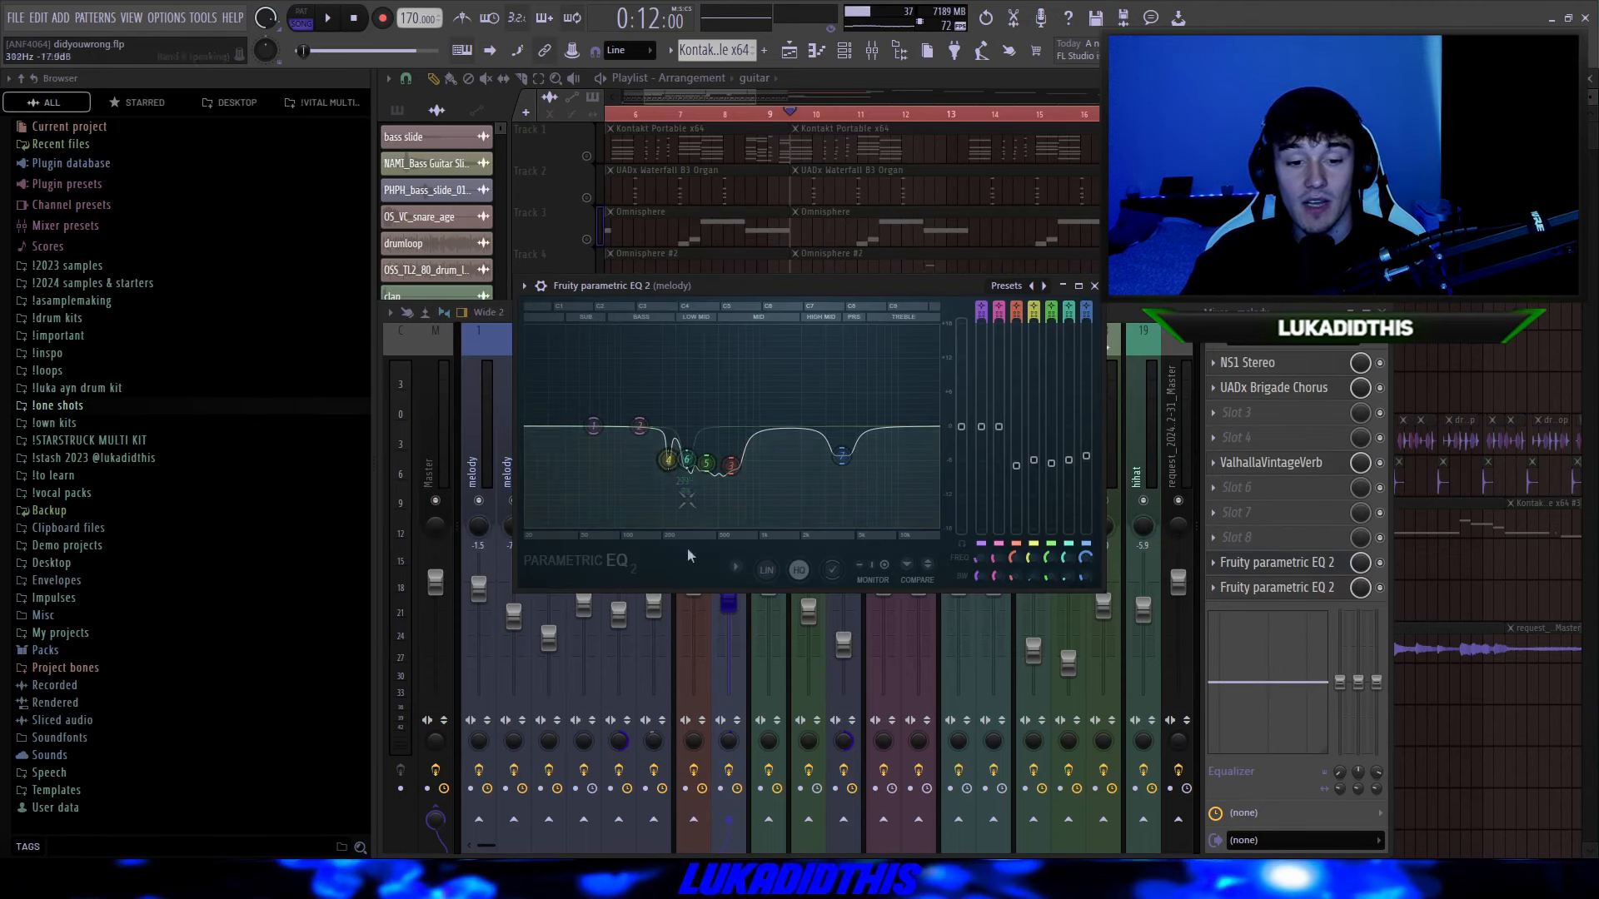
left_click(1280, 589)
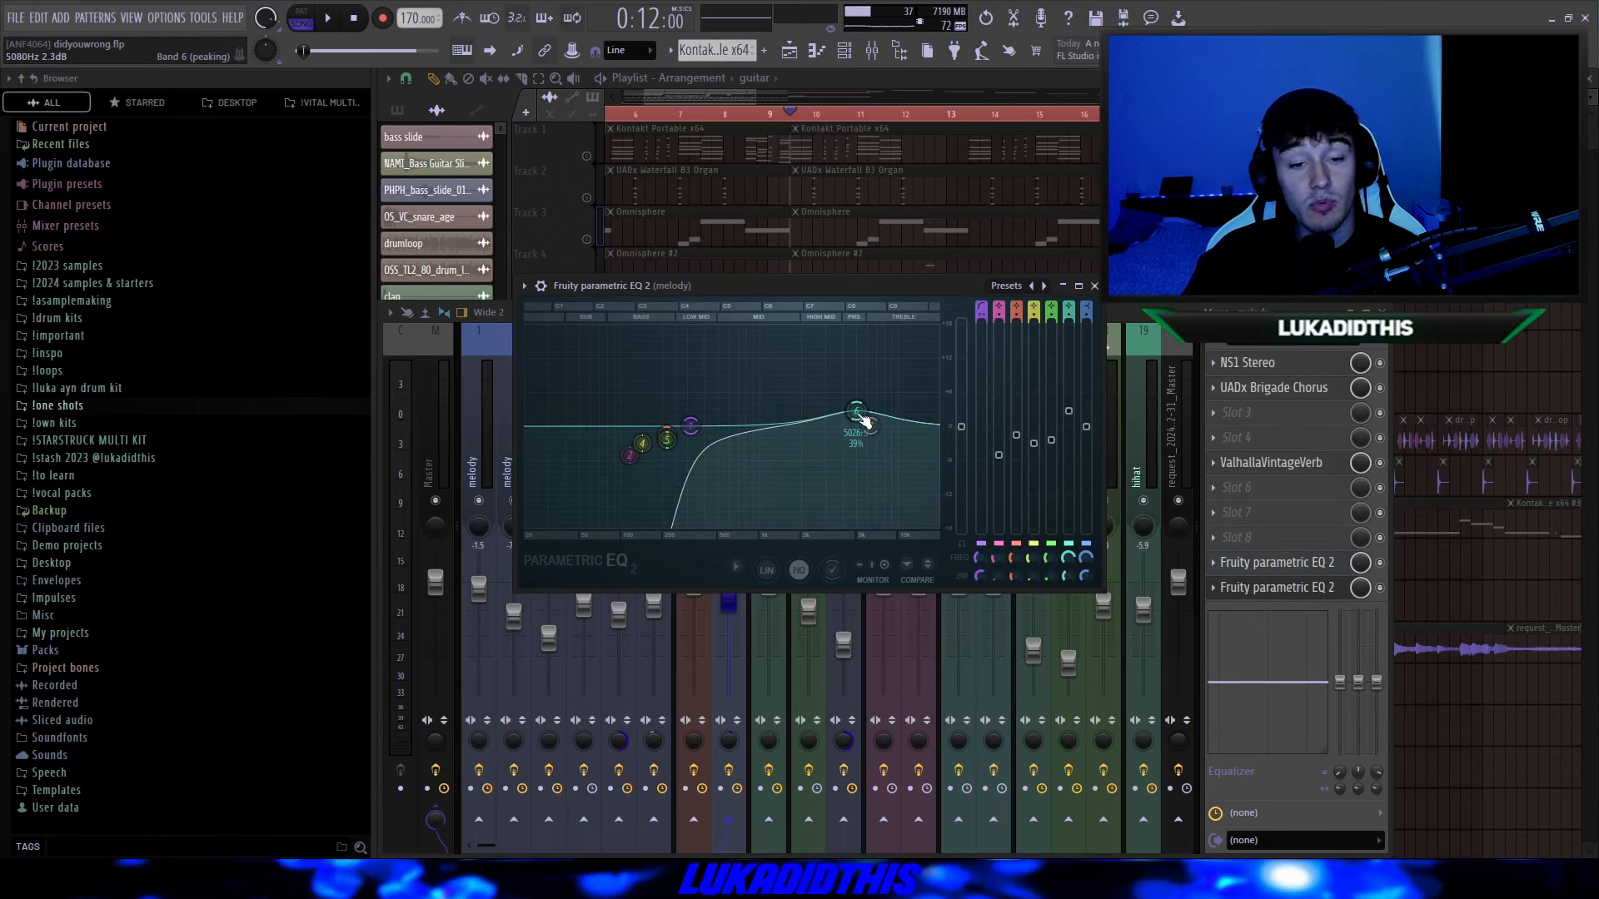
key("Escape")
left_click(1381, 312)
Step: Close the drumloop sample settings and view how the drumloop clips are cut on Track 8 of the playlist
scroll(734, 413, "down", 4)
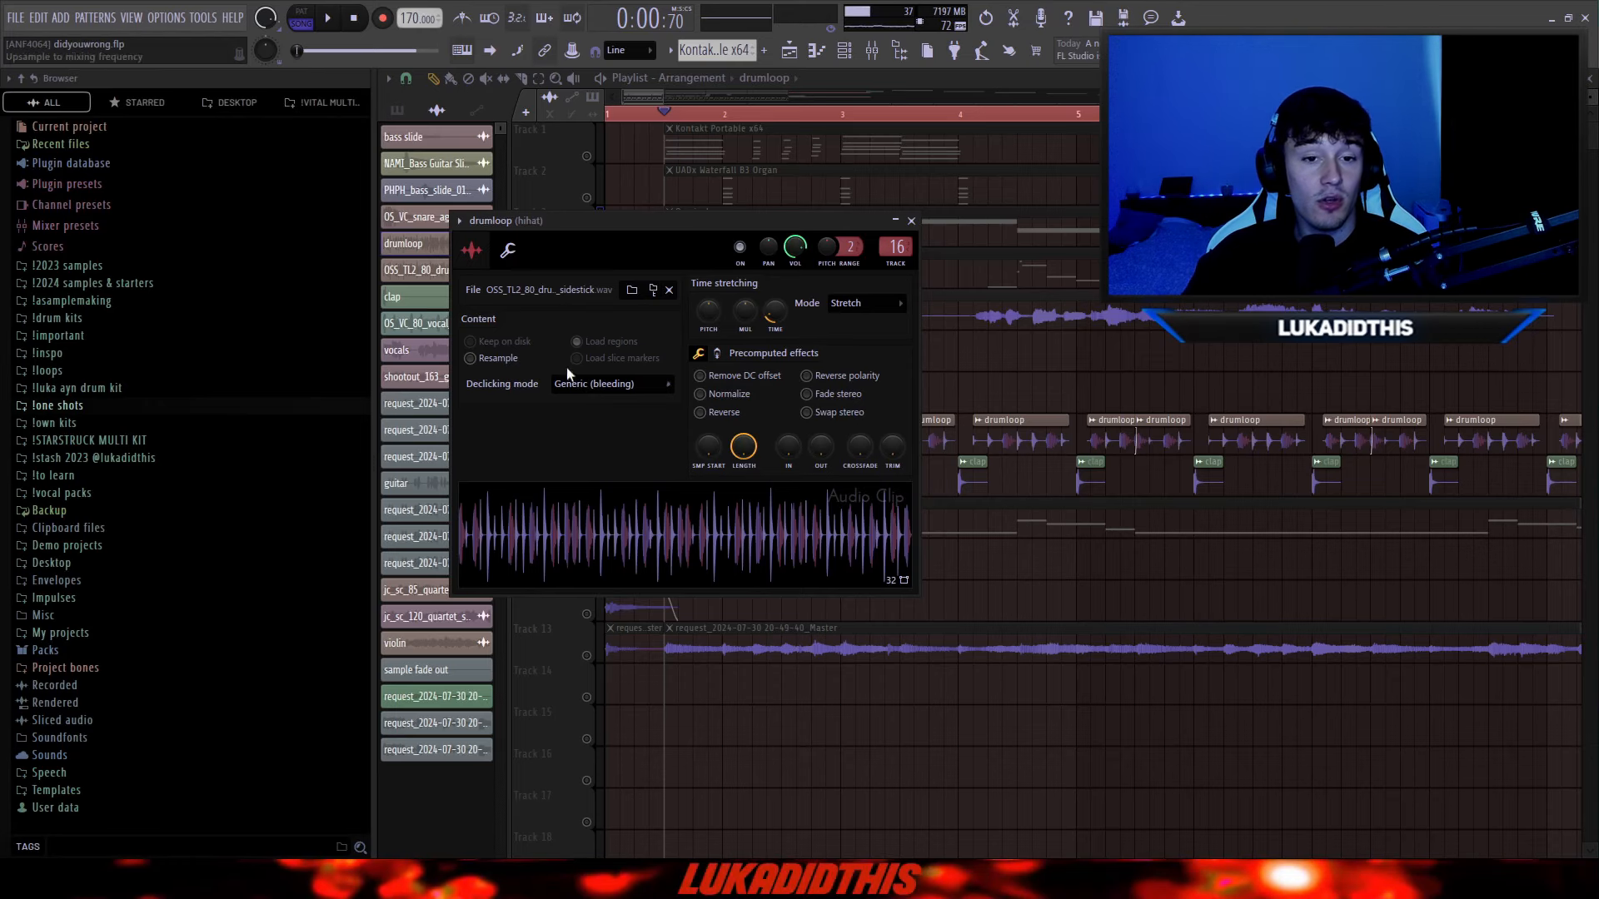
left_click(1011, 395)
scroll(688, 446, "up", 4)
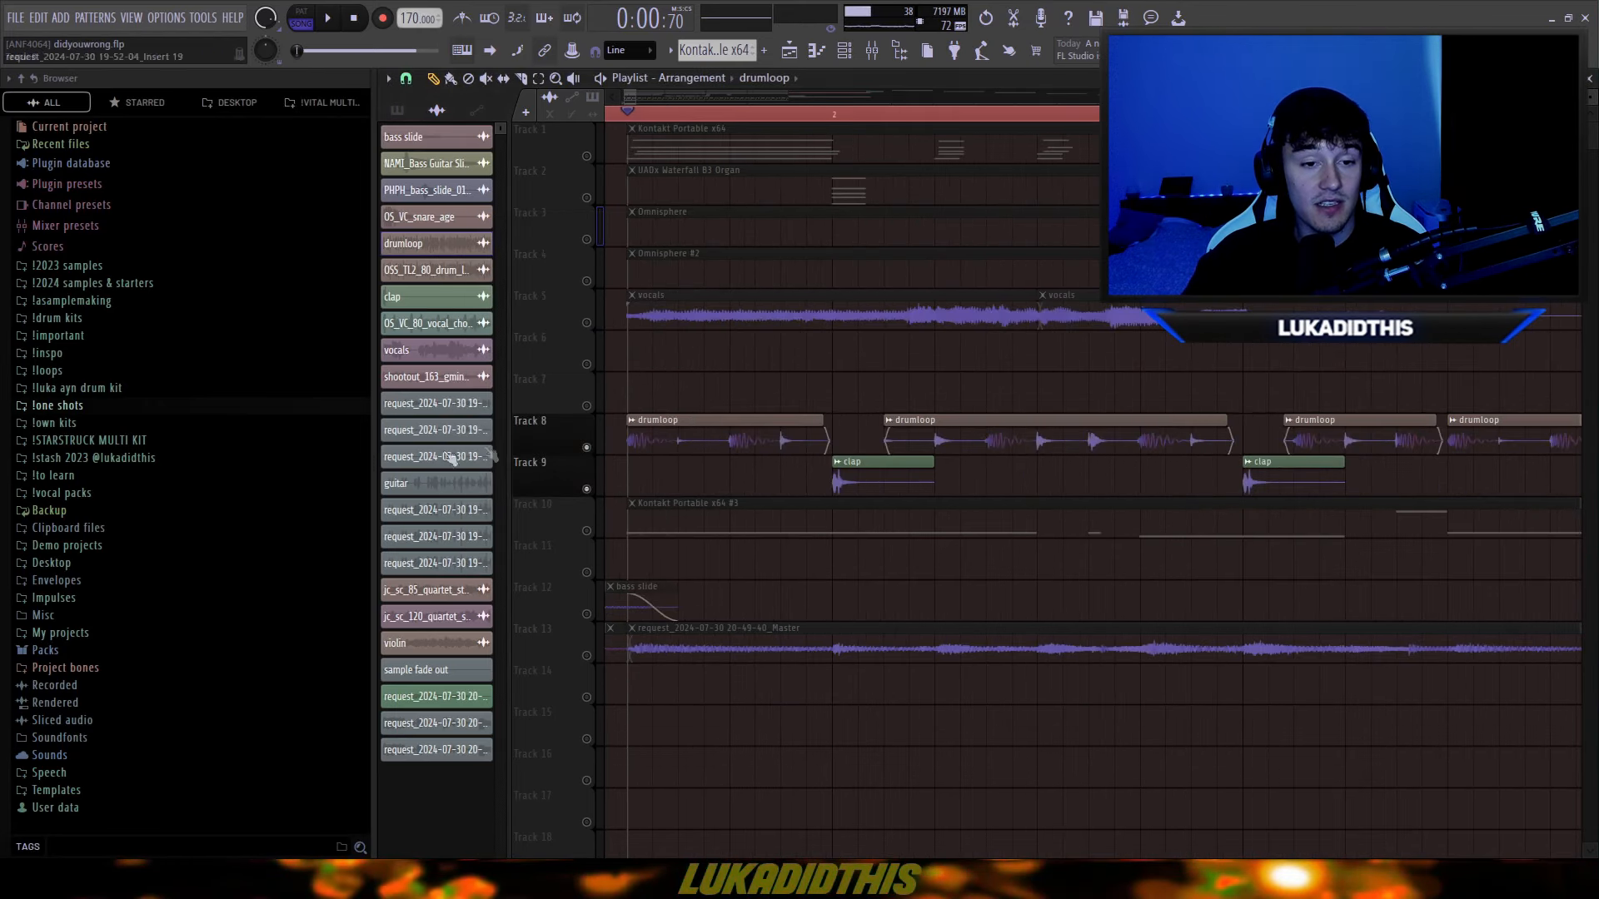
scroll(715, 376, "up", 2)
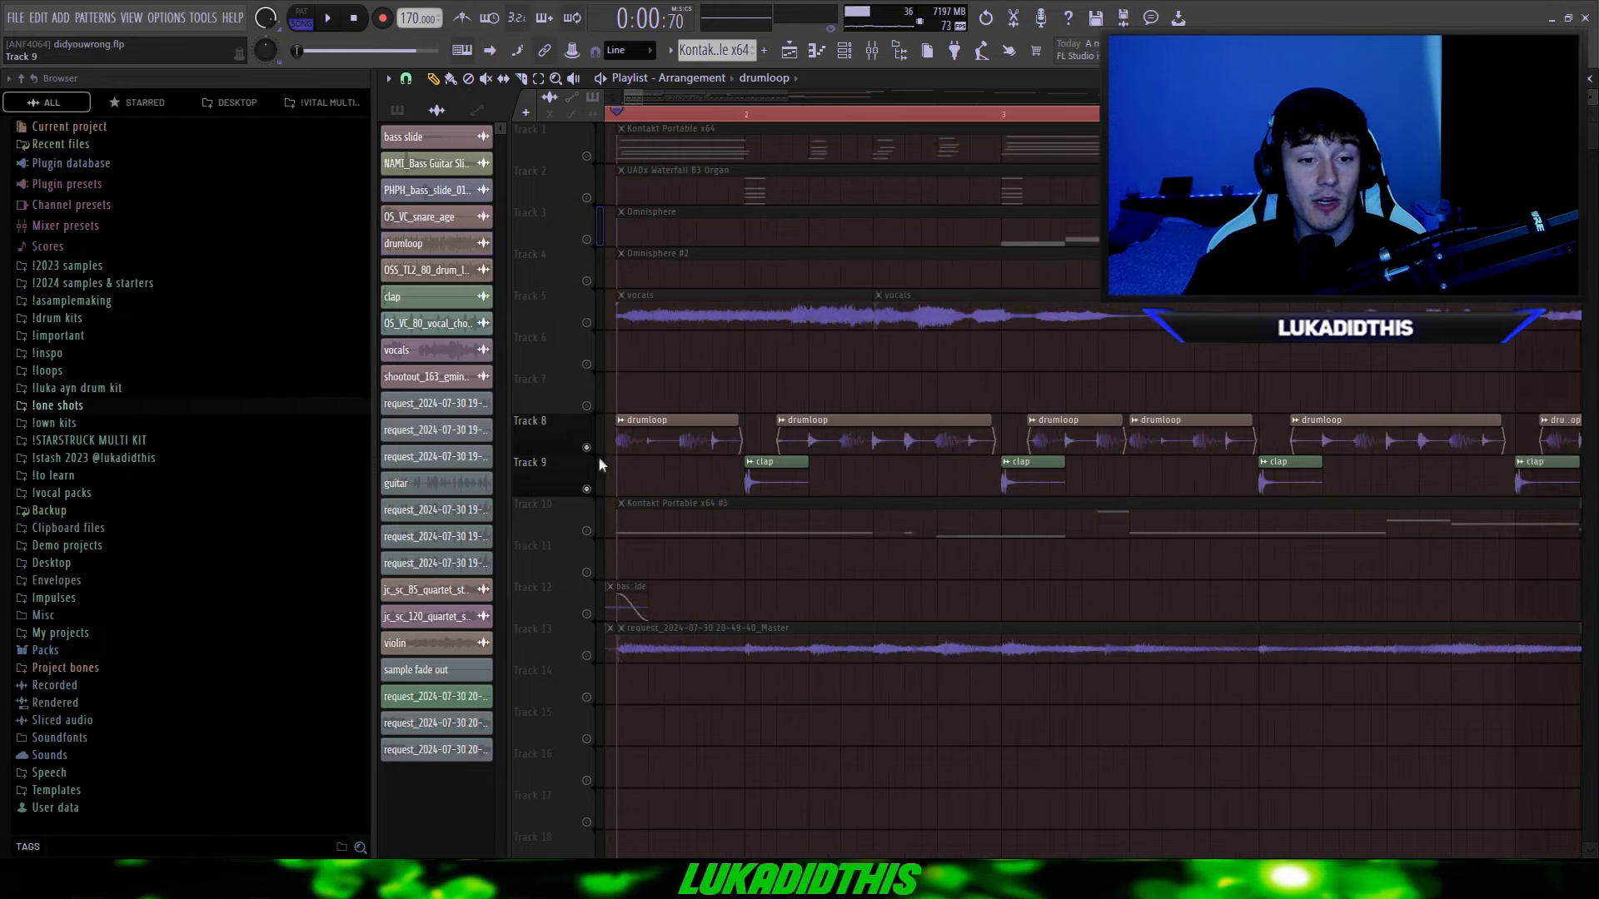
scroll(797, 487, "down", 2)
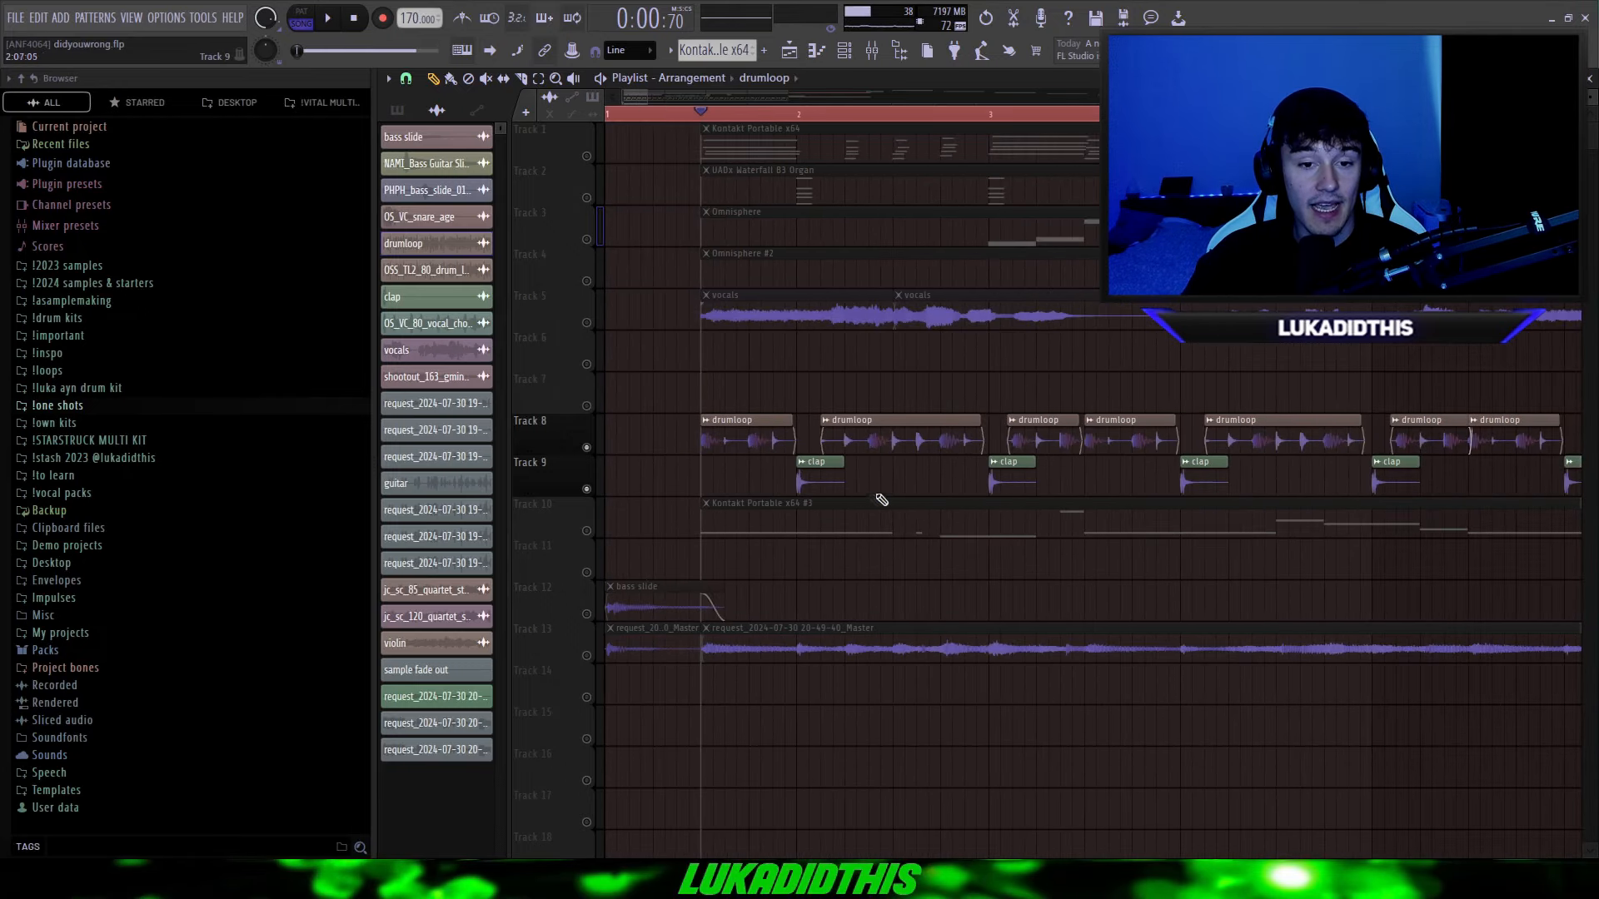
Step: Check the clap's sample settings and view the placement of the clap clips on Track 9
double_click(913, 482)
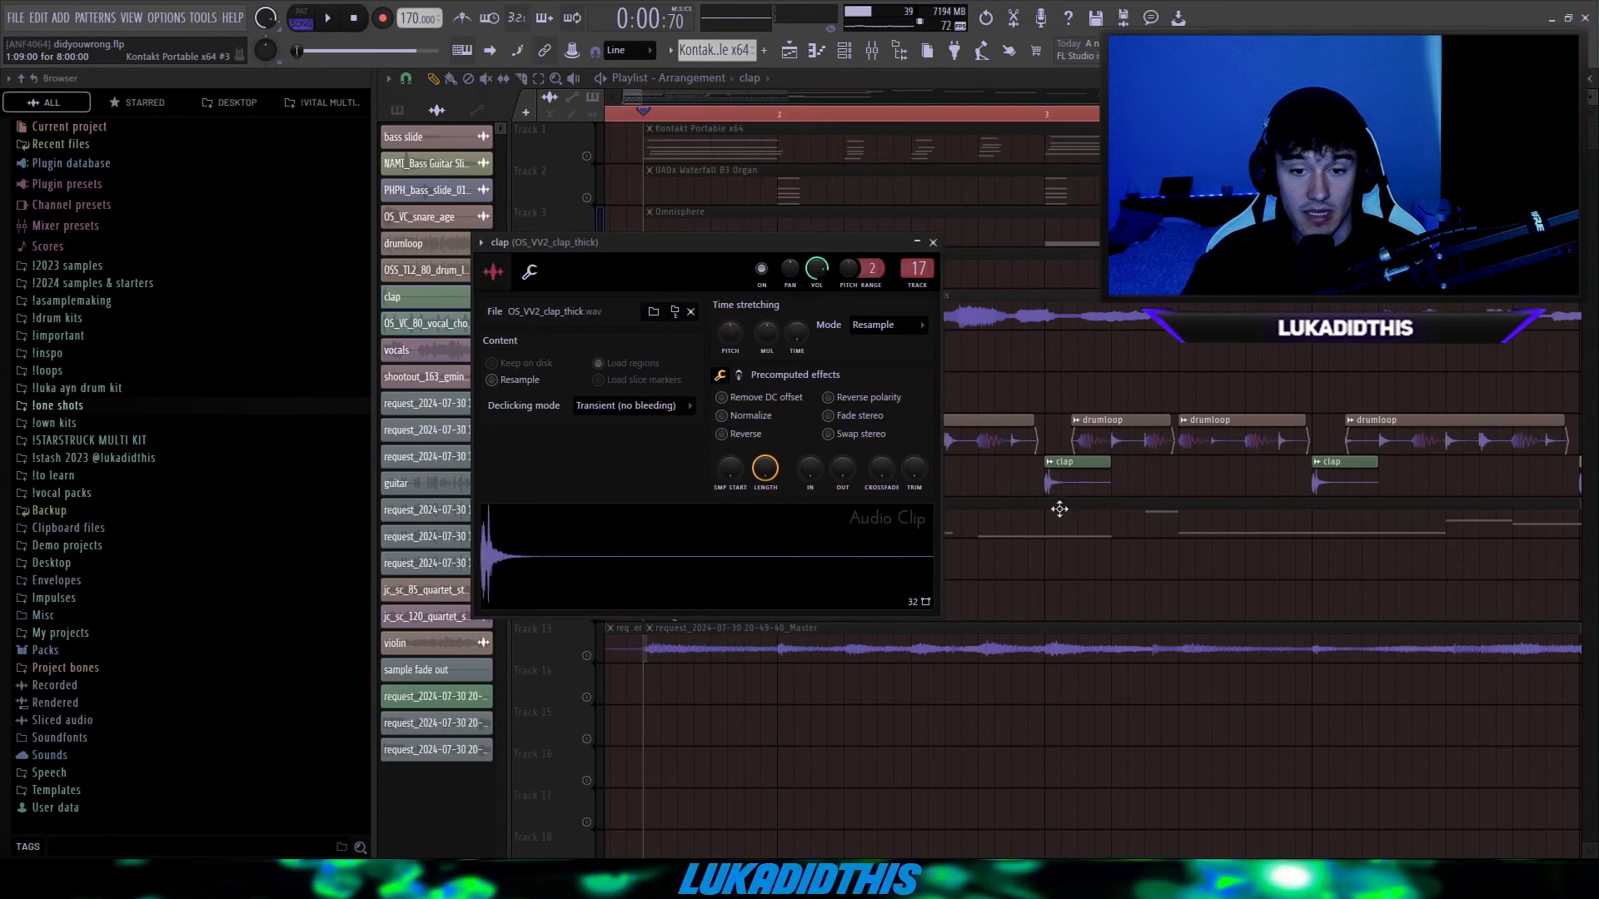
key("Escape")
scroll(732, 454, "down", 2)
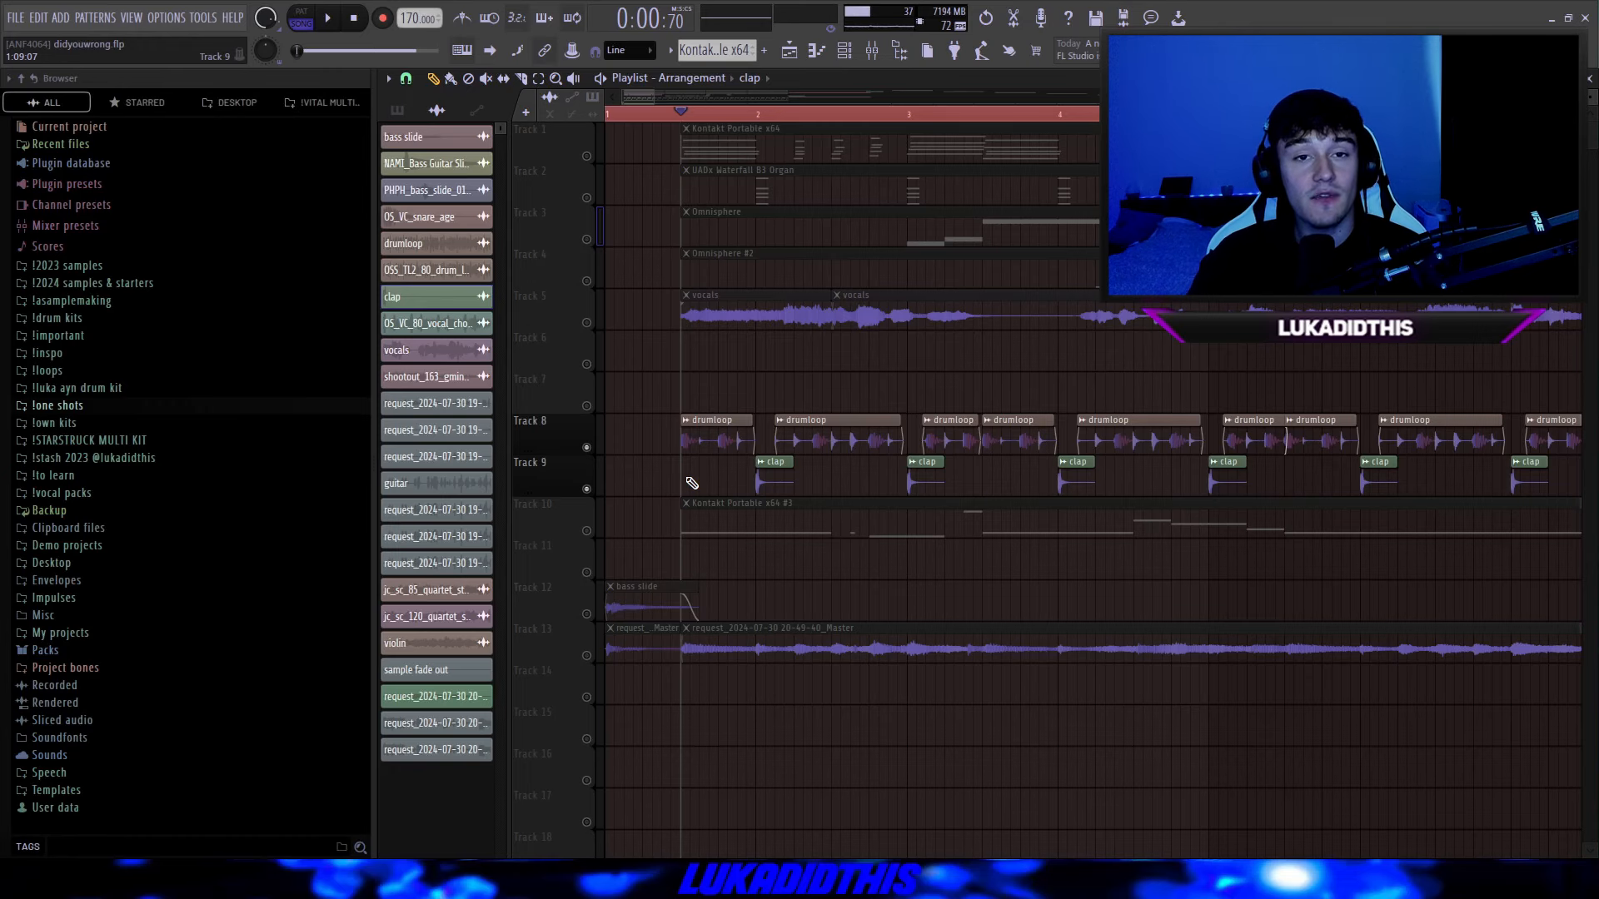
scroll(693, 483, "down", 2)
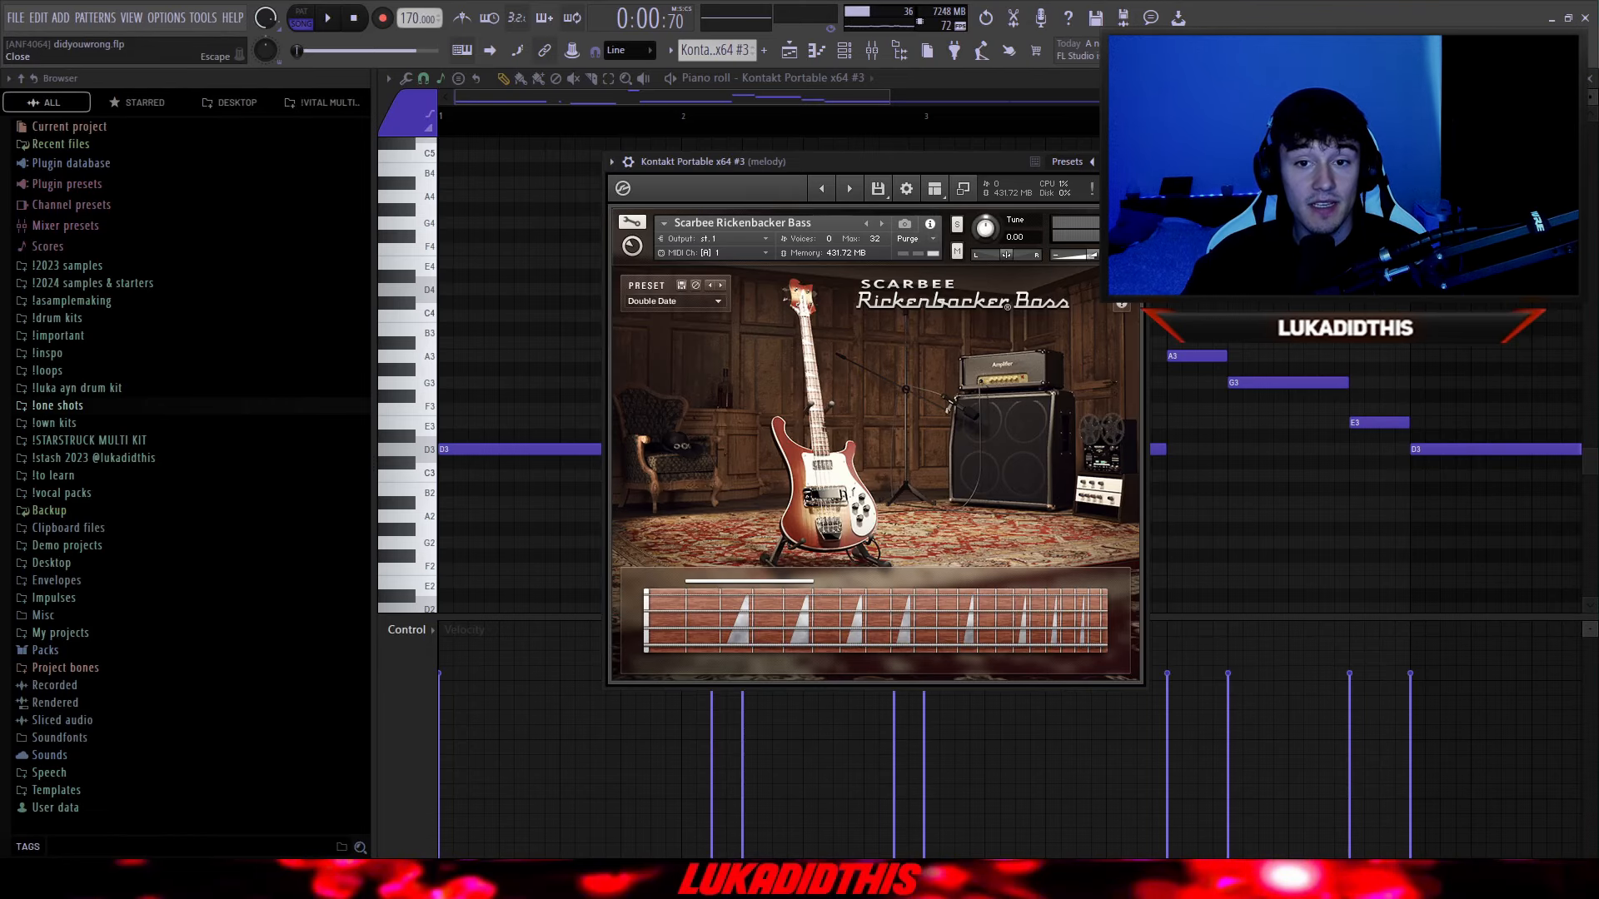
Step: Close the Scarbee Rickenbacker Bass instrument and examine the pitches and timing of the Kontakt Portable x64 #3 bass notes
left_click(1134, 161)
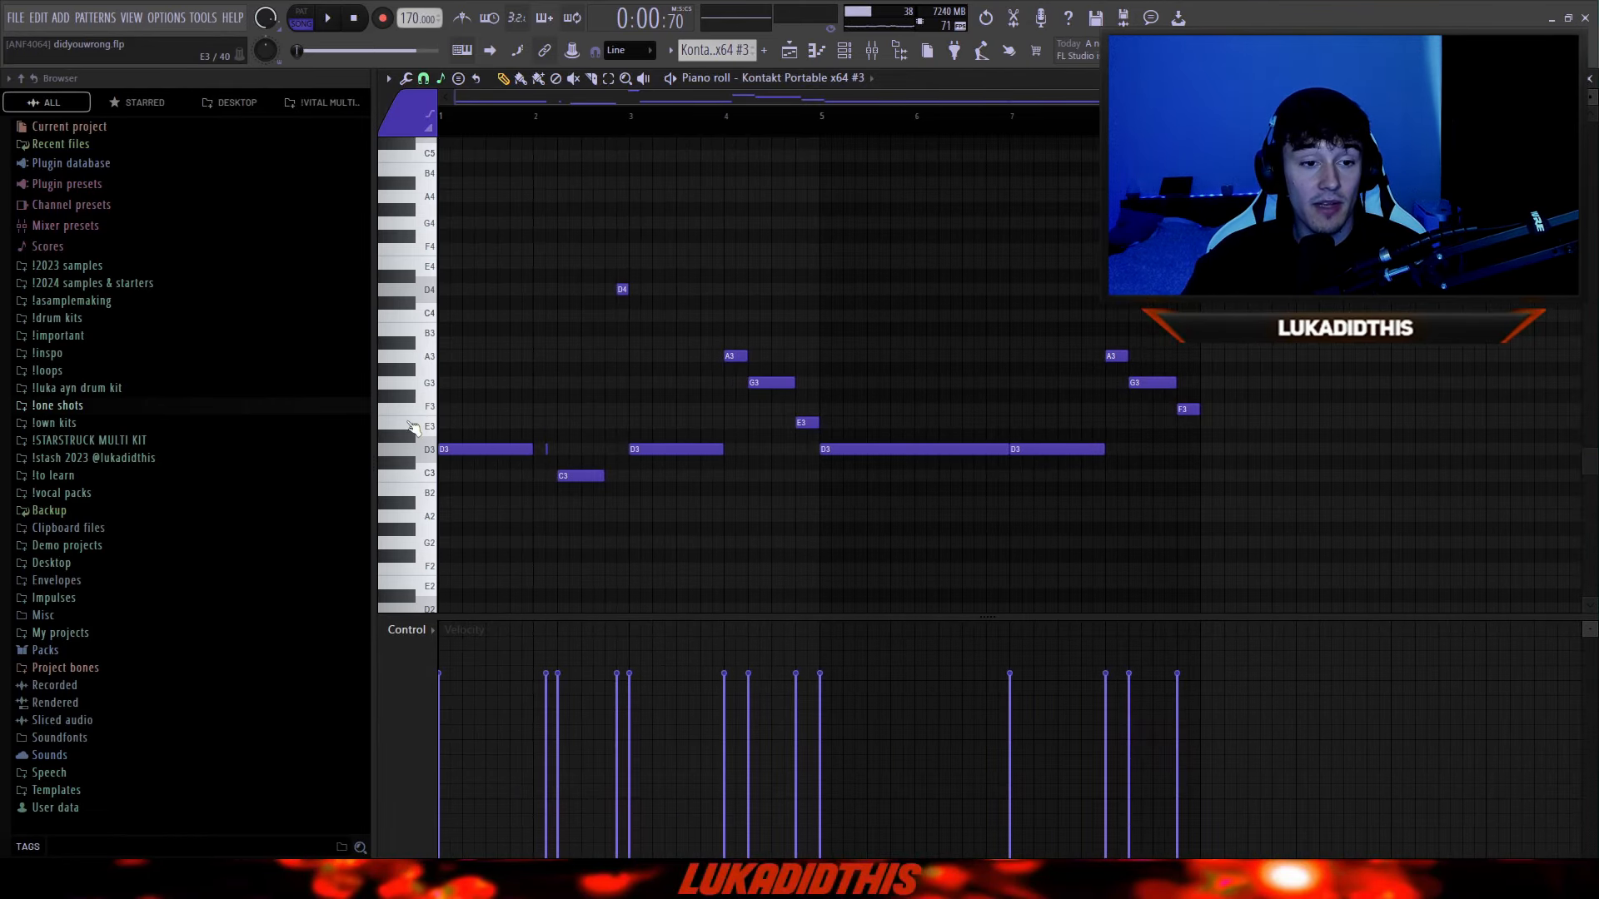
scroll(414, 427, "up", 3)
scroll(414, 427, "down", 3)
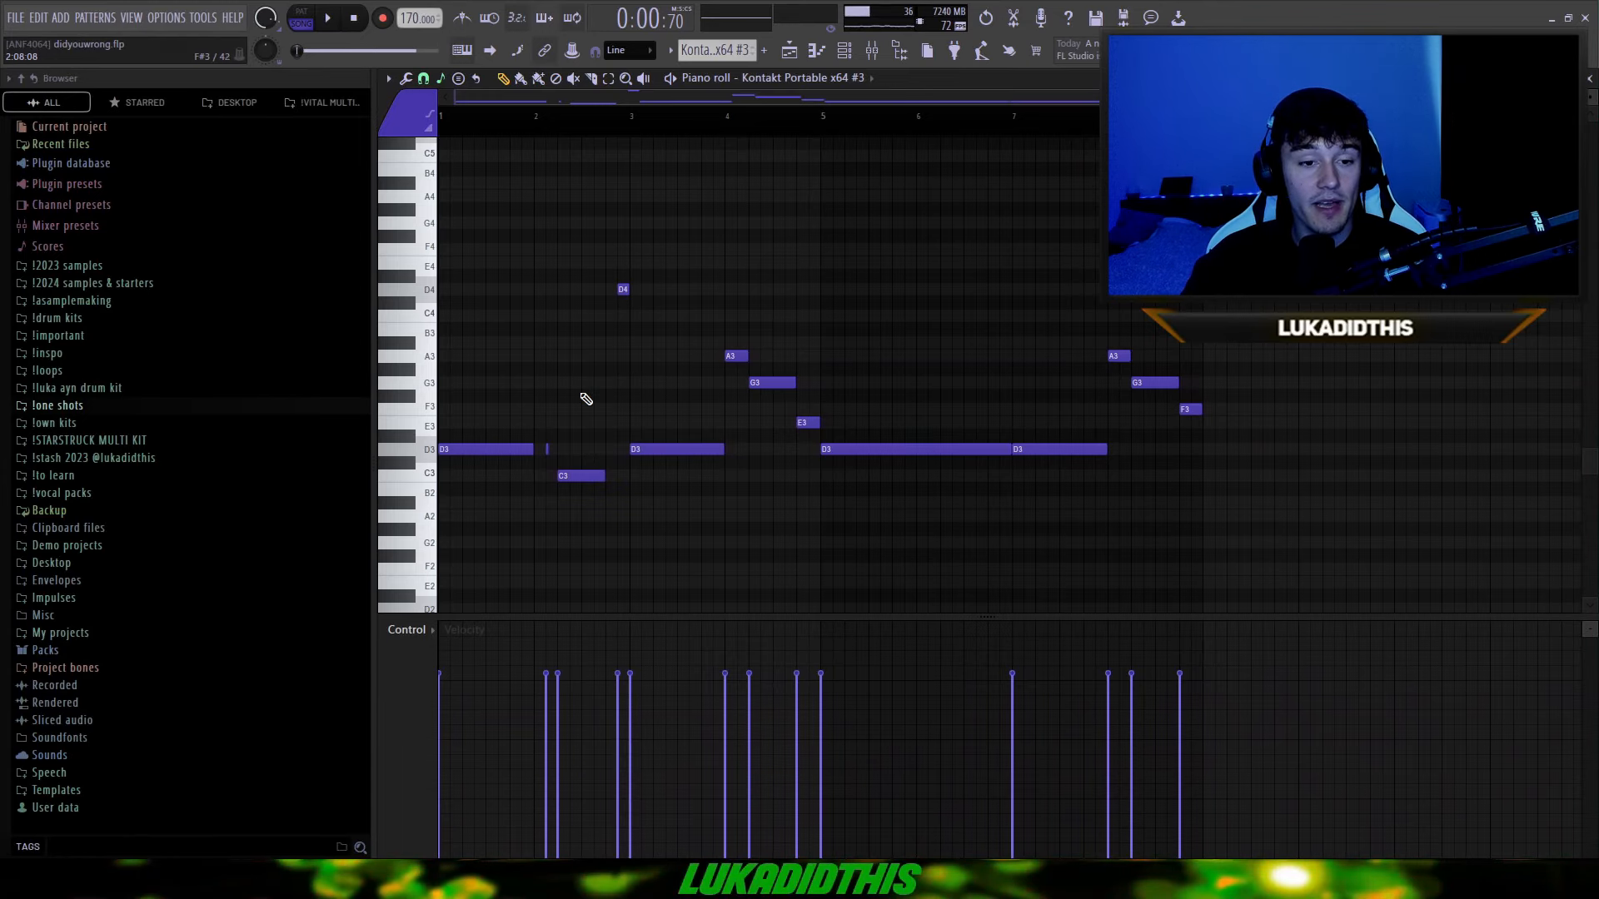
scroll(586, 399, "up", 4)
scroll(730, 453, "down", 3)
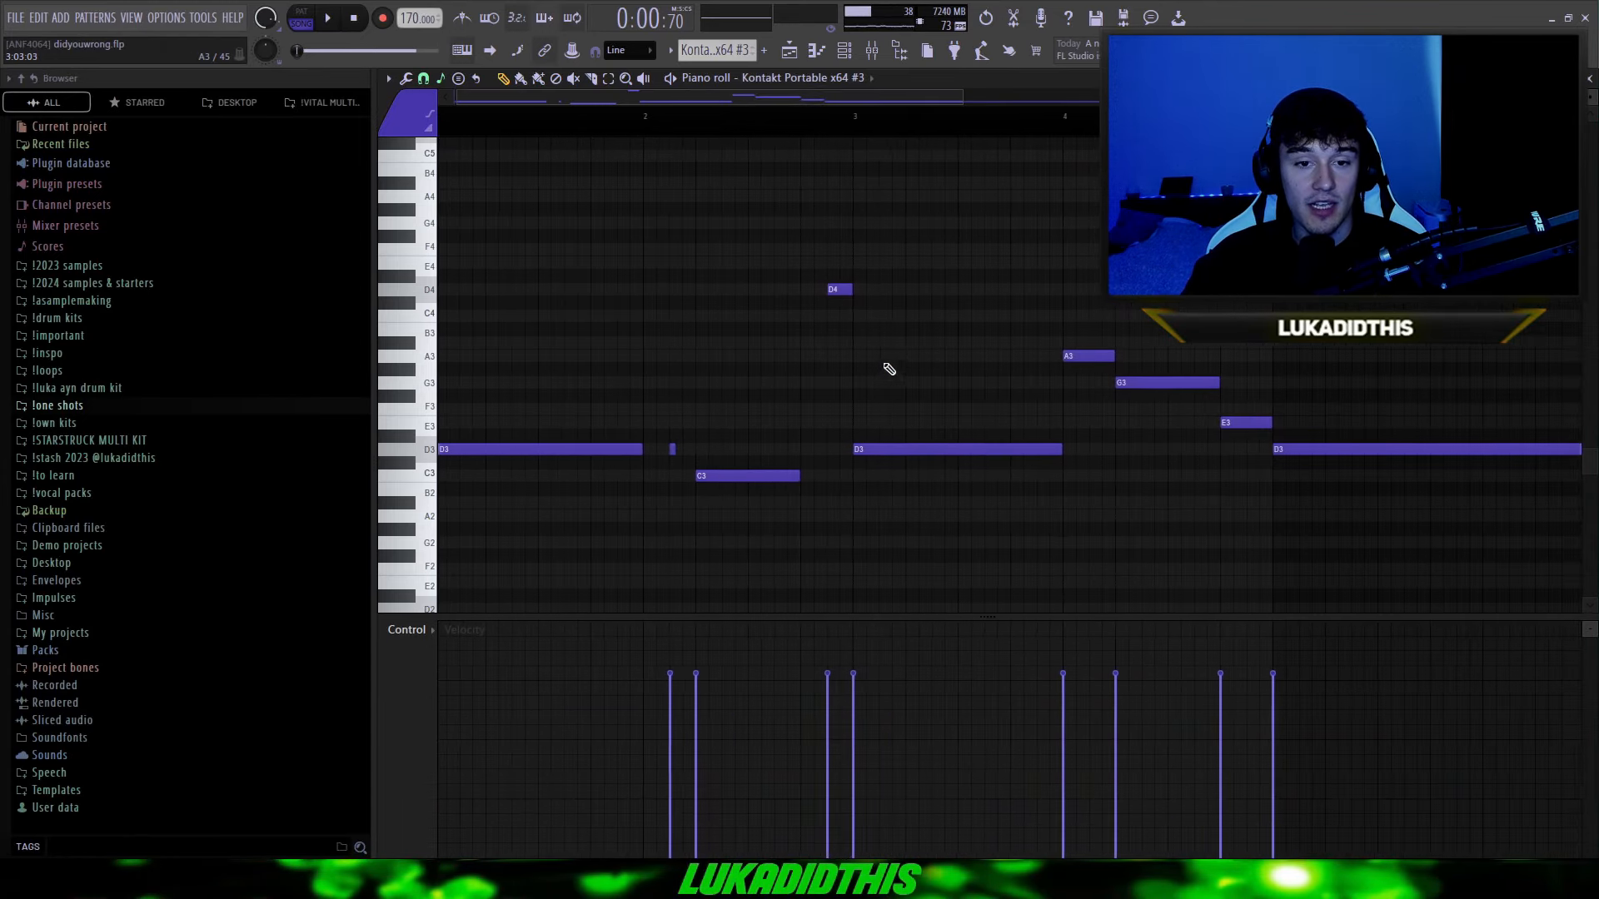
scroll(824, 305, "up", 2)
scroll(733, 296, "down", 3)
scroll(602, 301, "down", 1)
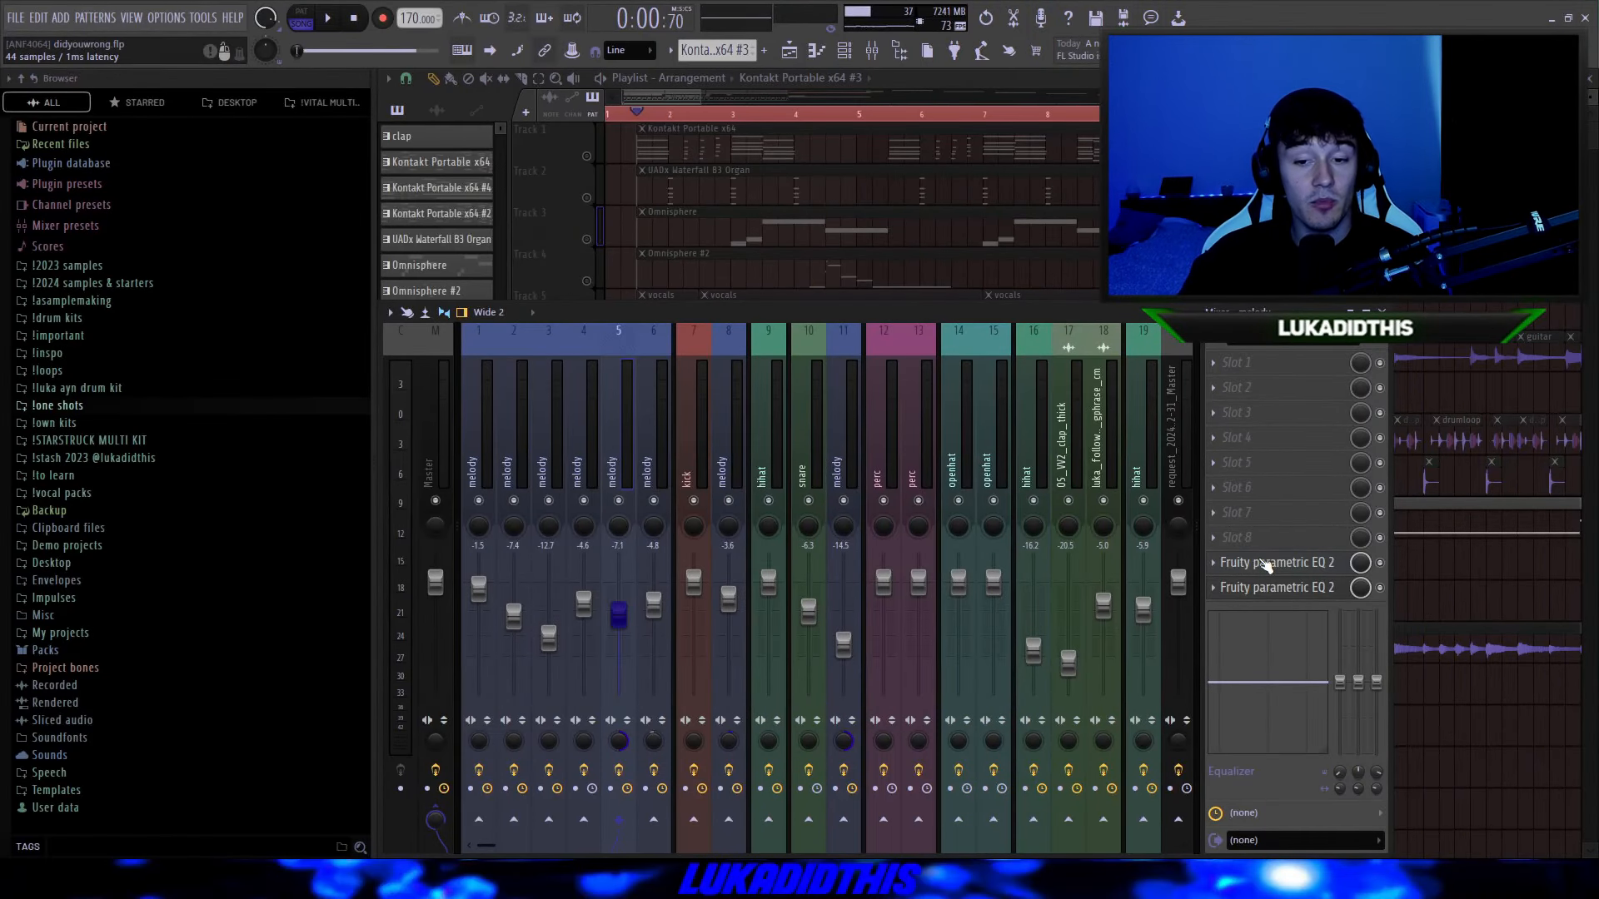
Step: Inspect both Fruity parametric EQ 2 curves on mixer track 5 and close the mixer
left_click(1265, 566)
left_click(1309, 592)
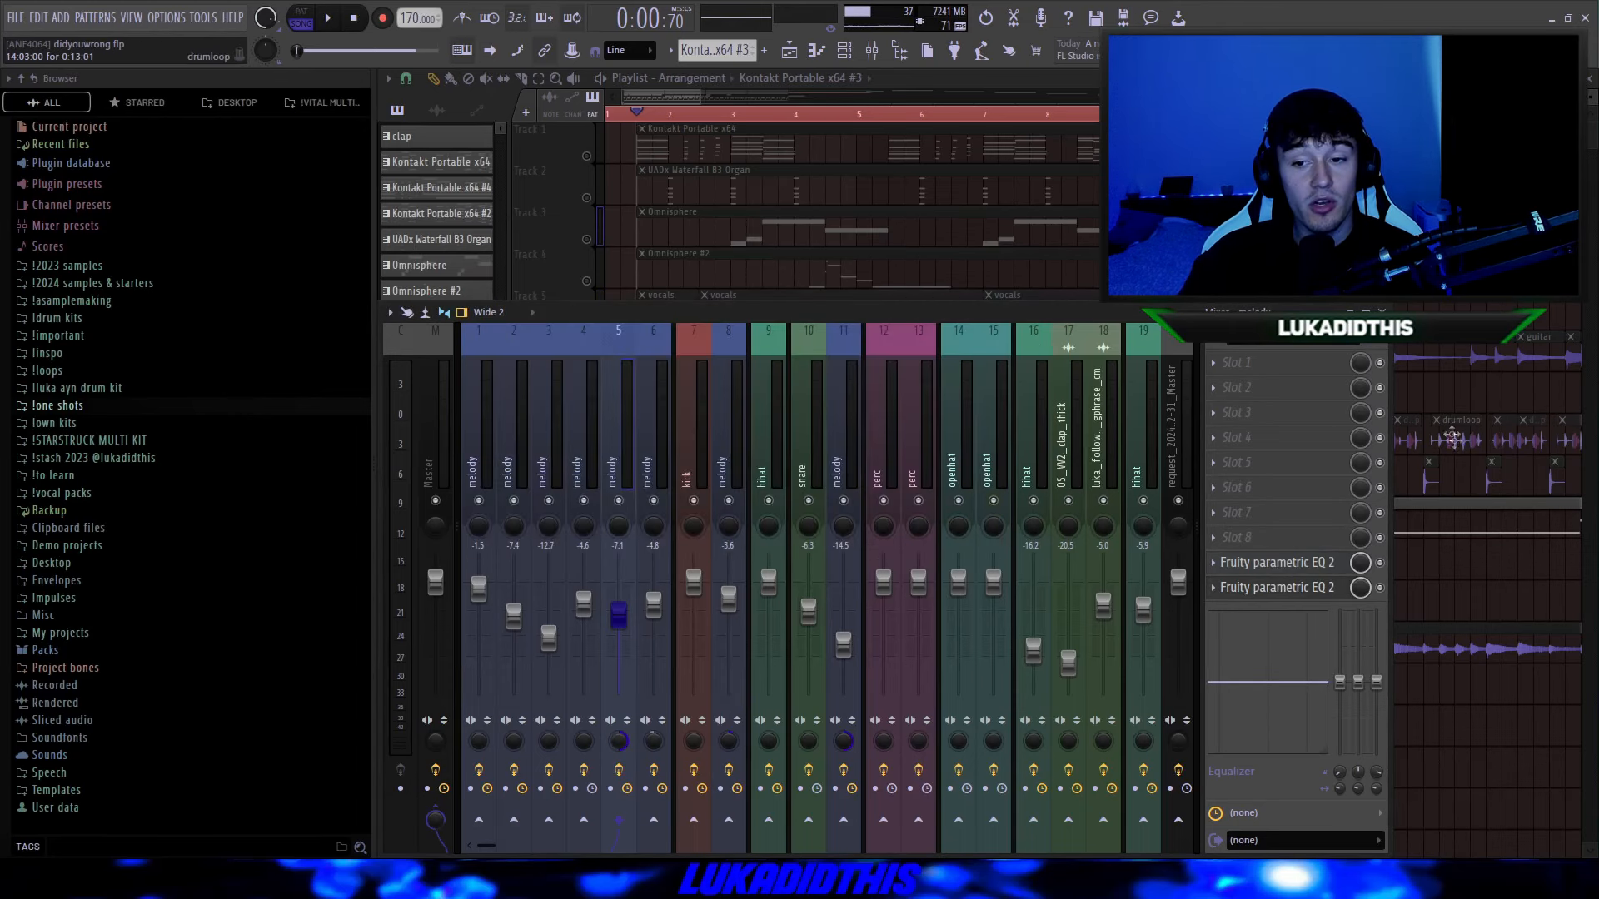
key("F9")
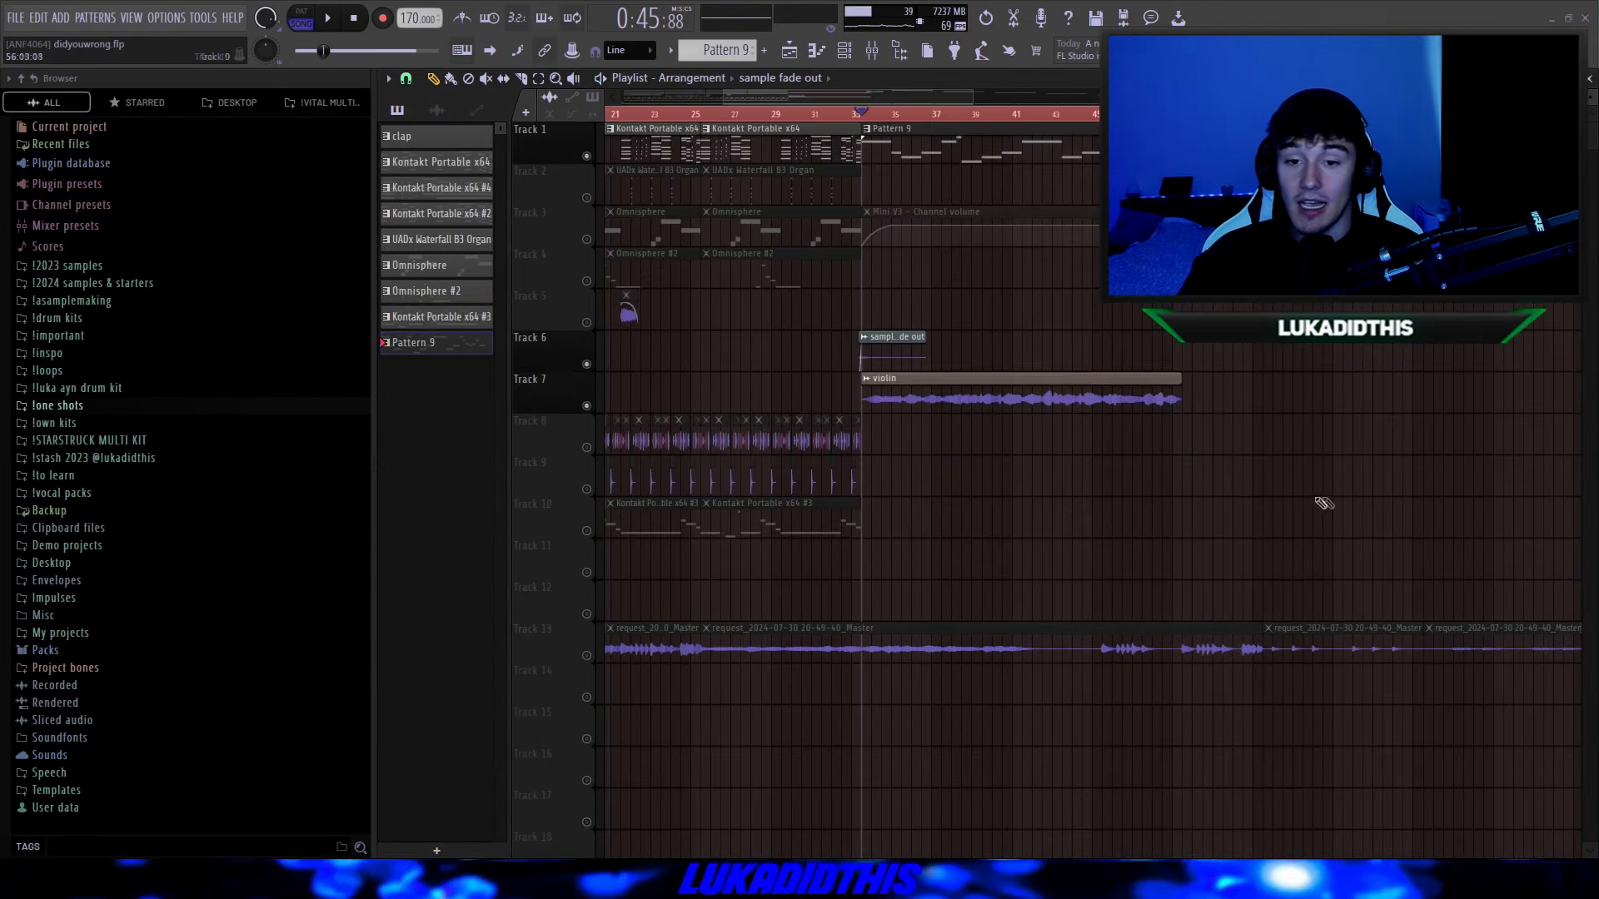
Step: Examine the Mini V3 instrument's 3osc preset, close it, and view the pitches and timing of its Pattern 9 notes
double_click(1033, 397)
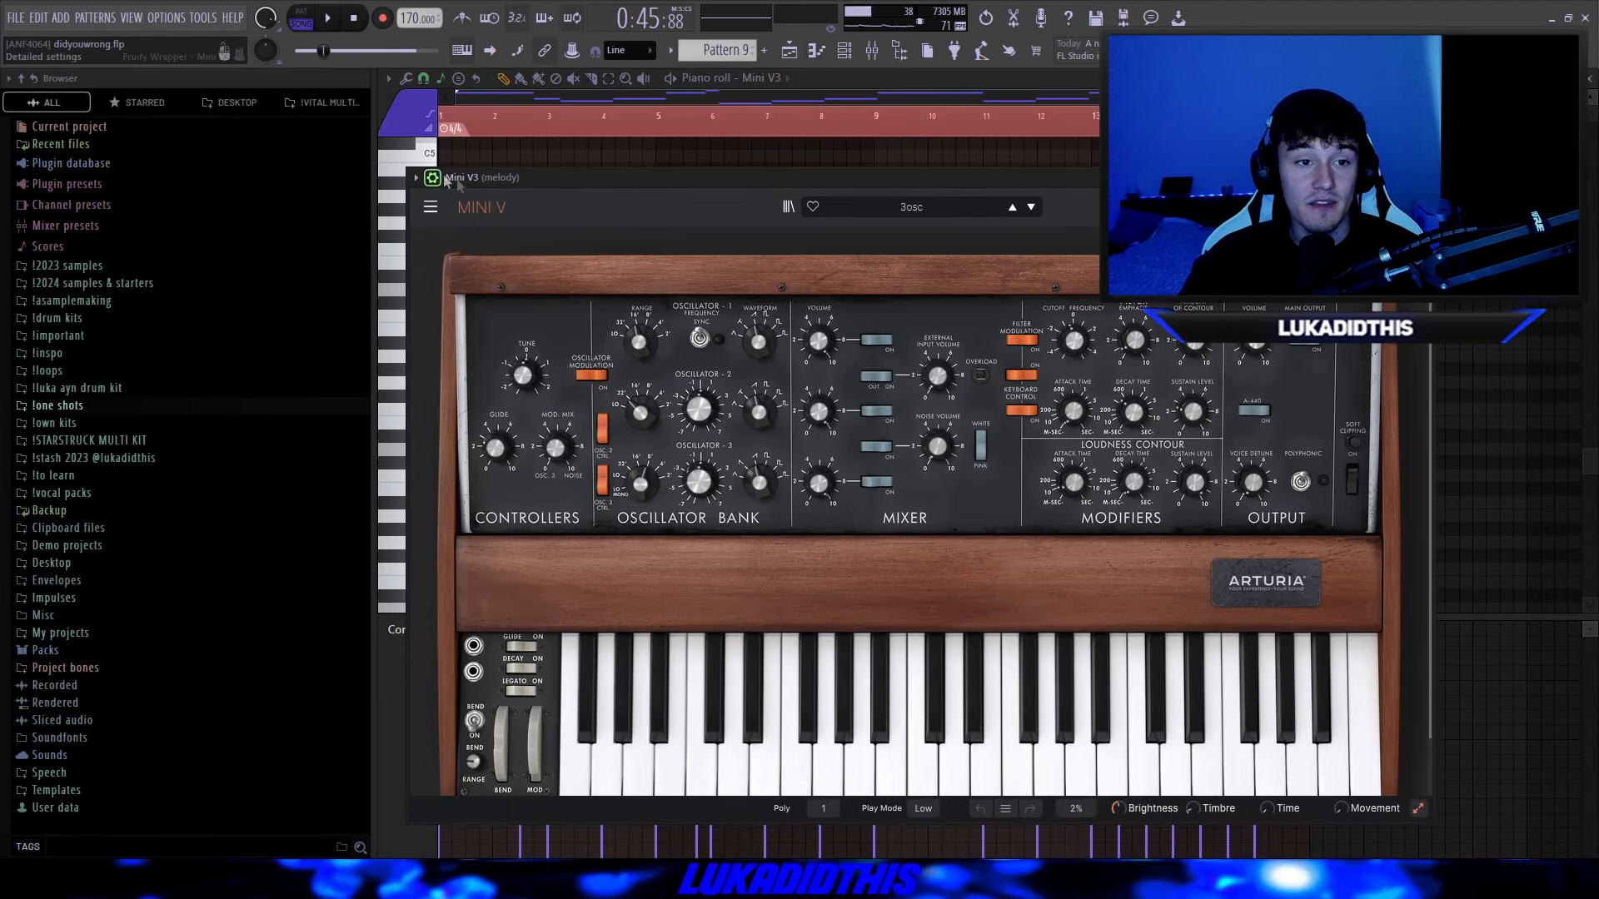
left_click_drag(557, 177, 557, 154)
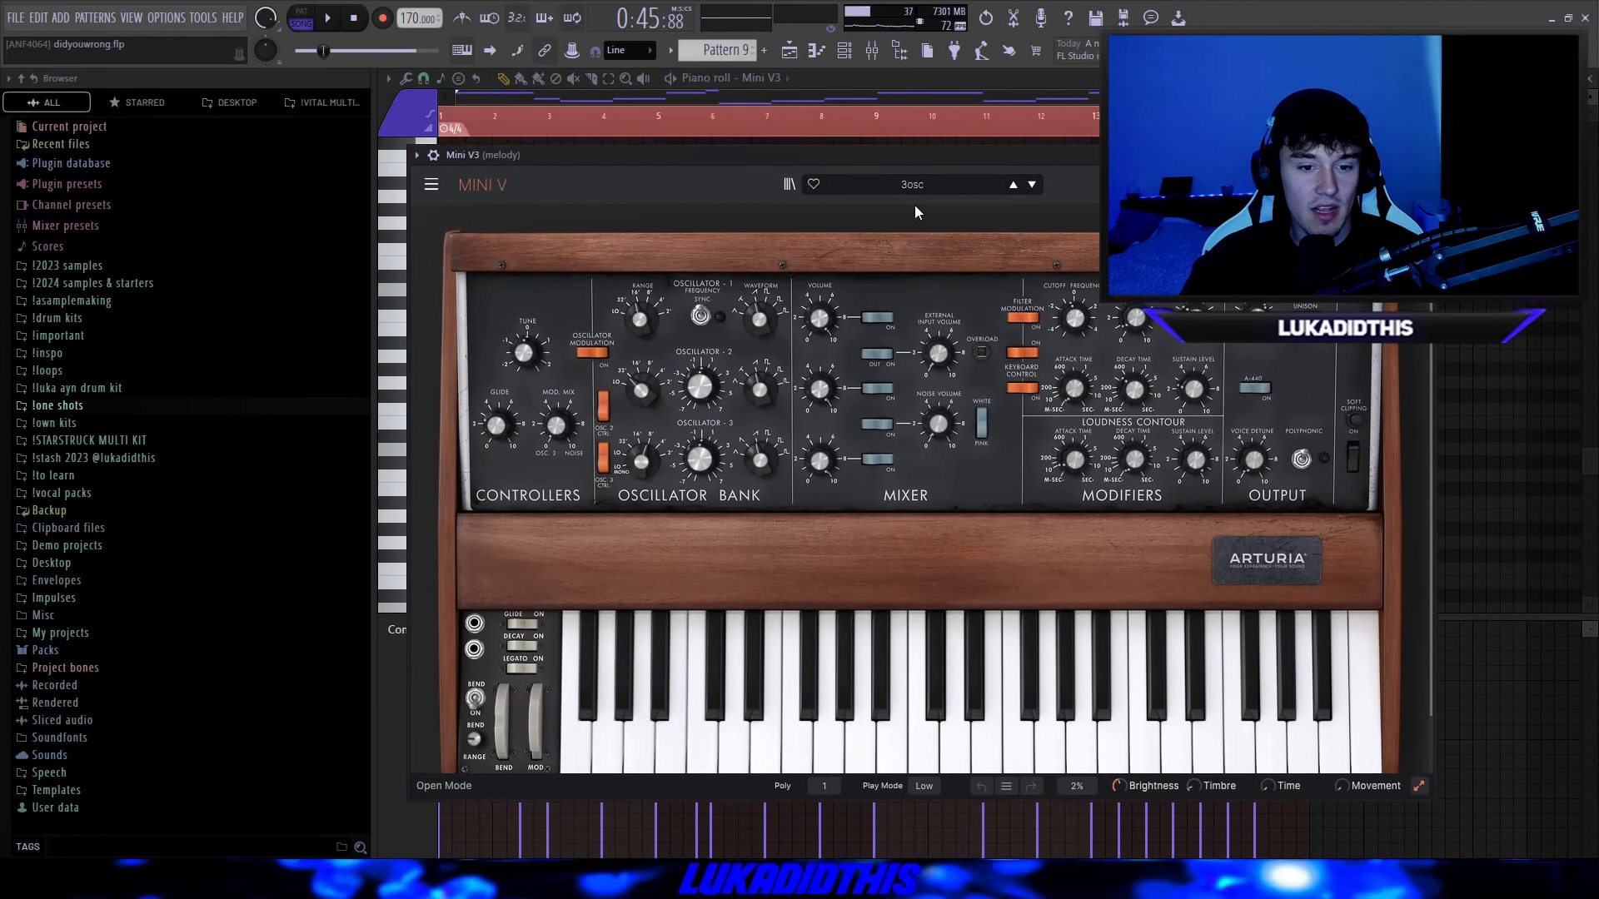
left_click(400, 361)
scroll(402, 361, "up", 3)
scroll(463, 358, "down", 4)
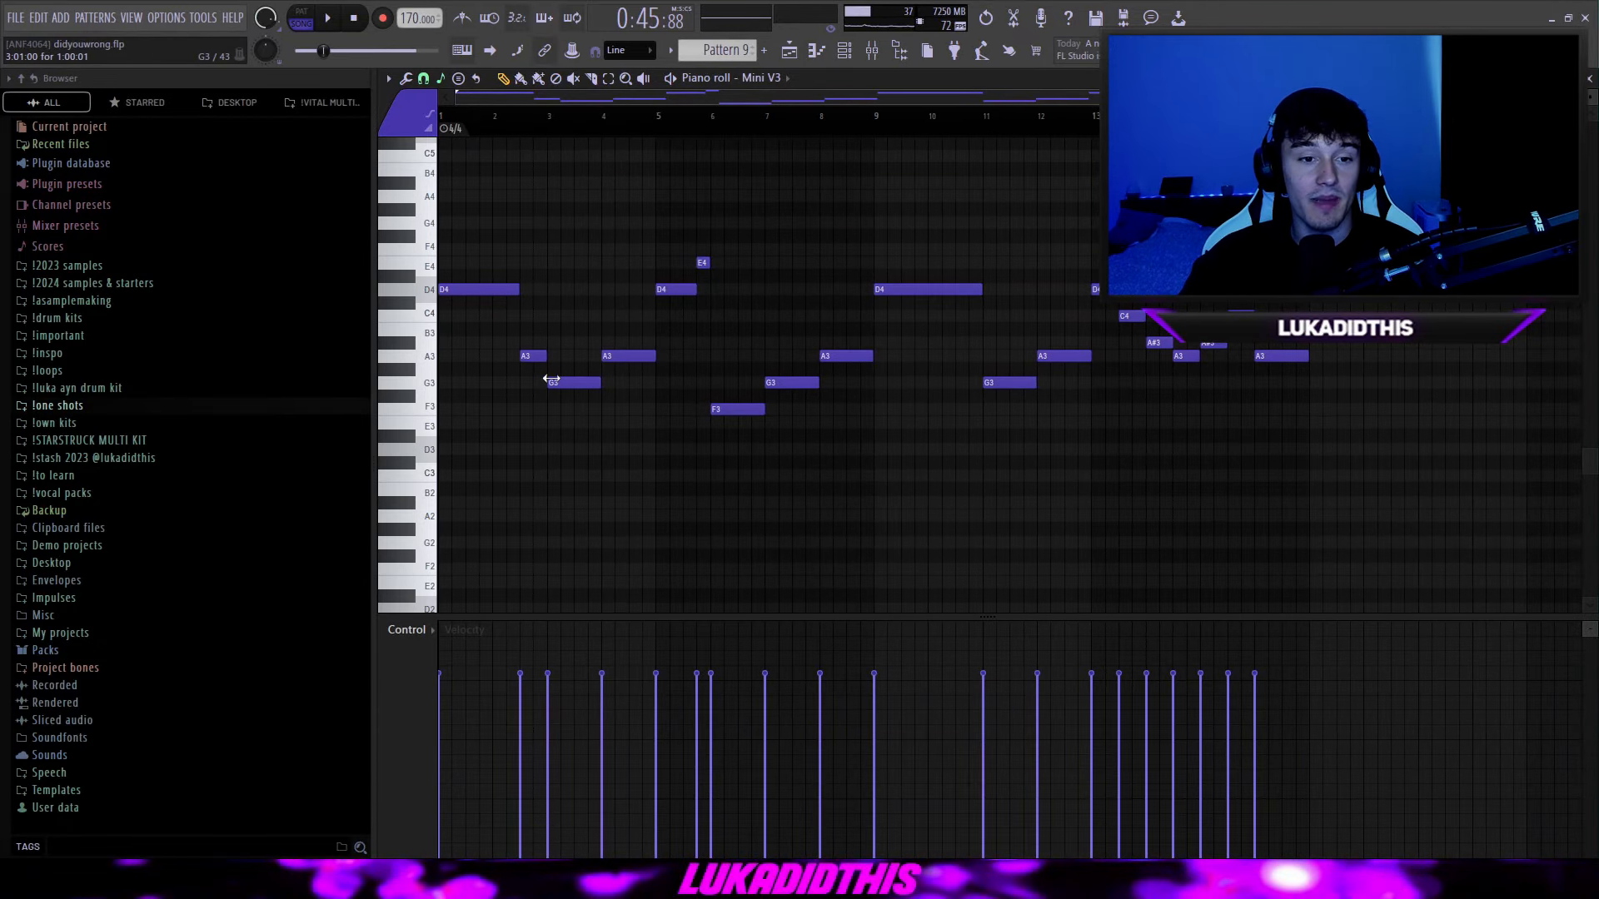
key("l")
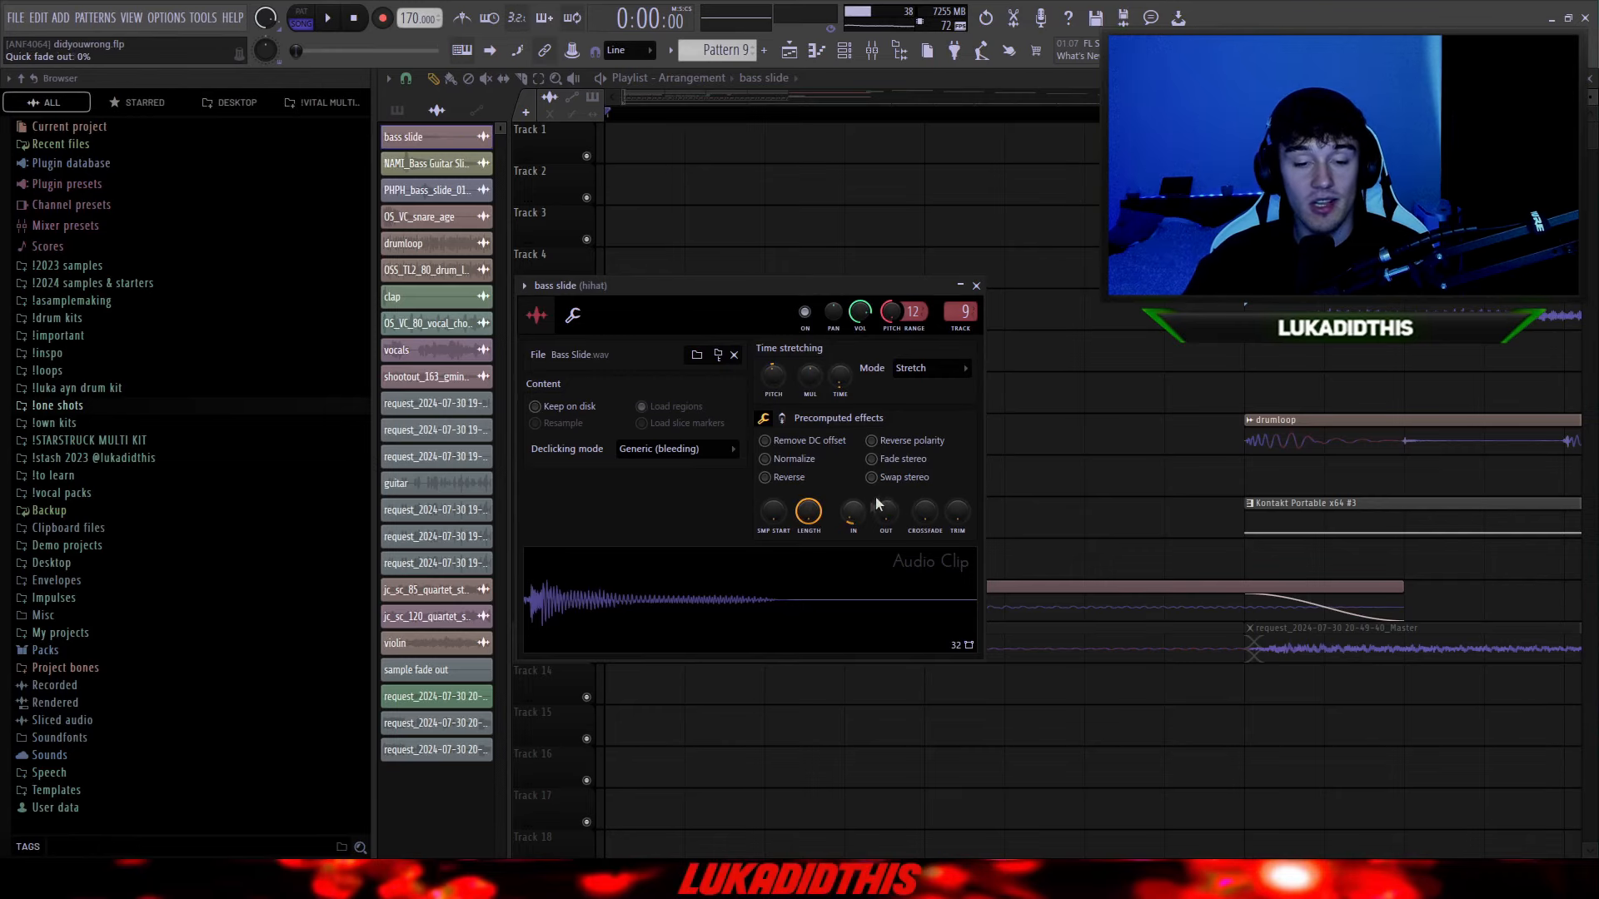
Step: Check the bass slide's precomputed effects and stretch settings, and view its placement on Track 12 of the playlist
left_click(782, 418)
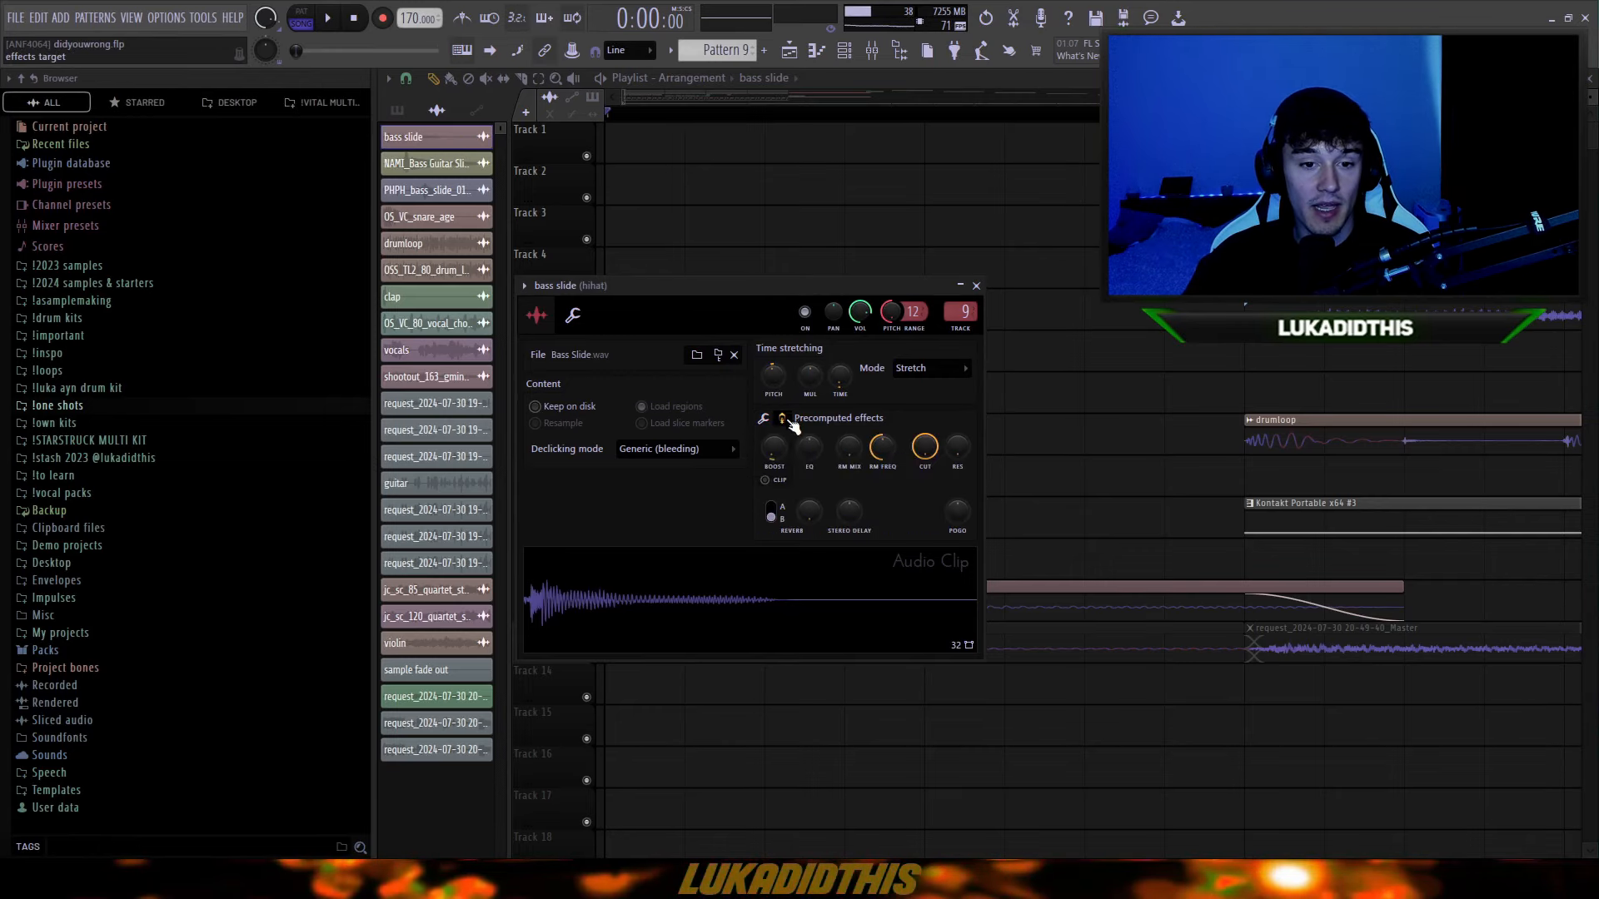
left_click(763, 419)
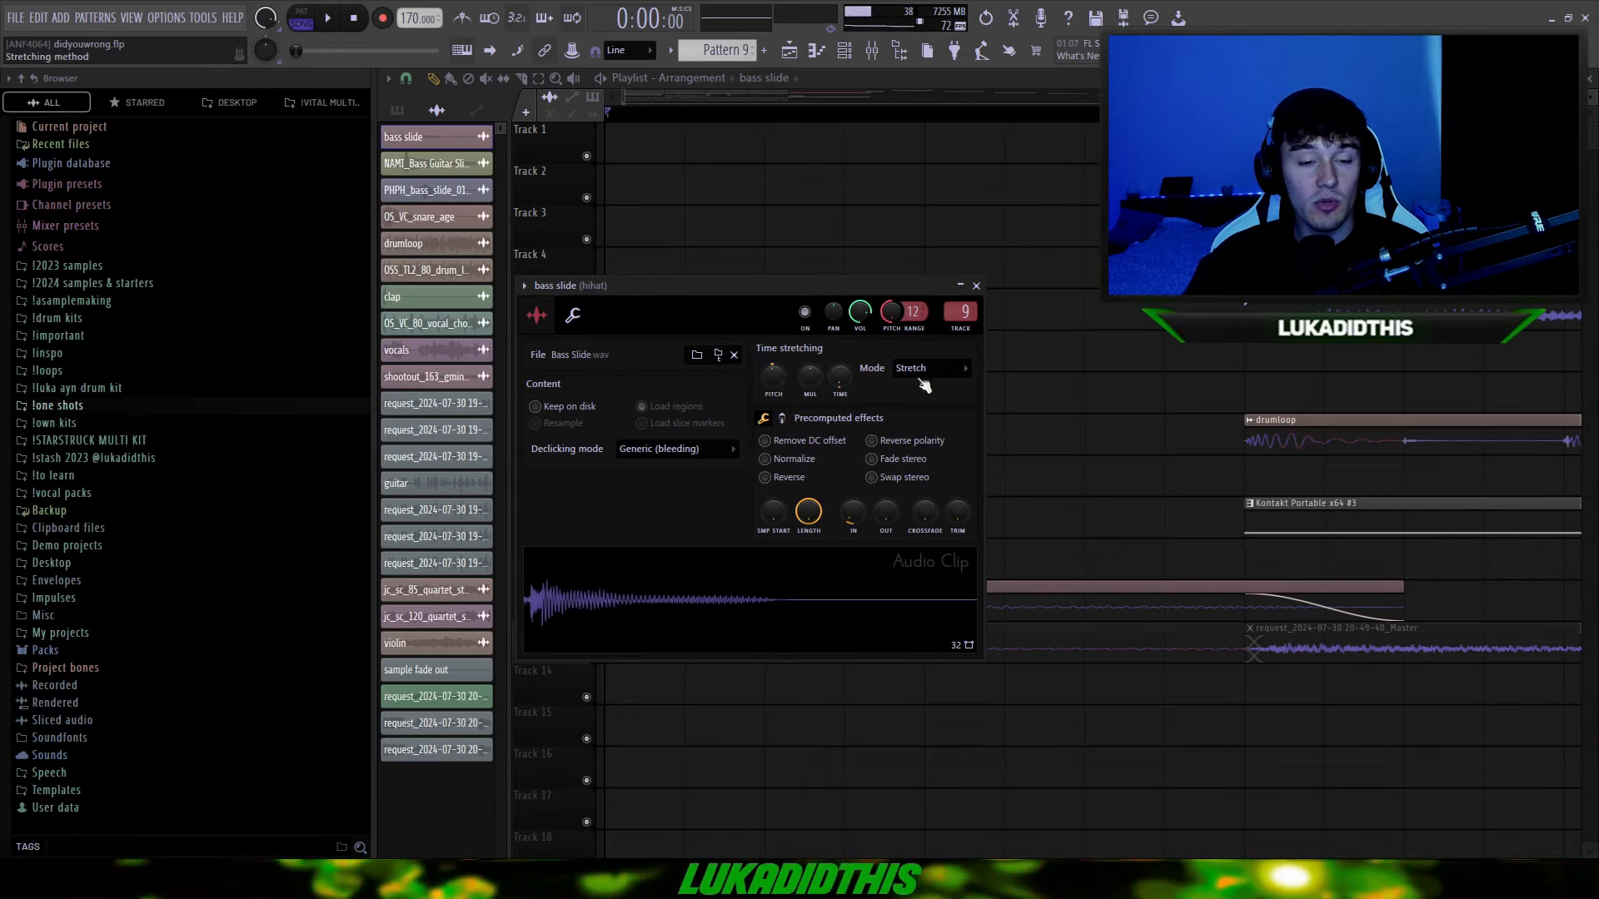
right_click(1047, 411)
scroll(1053, 414, "down", 5)
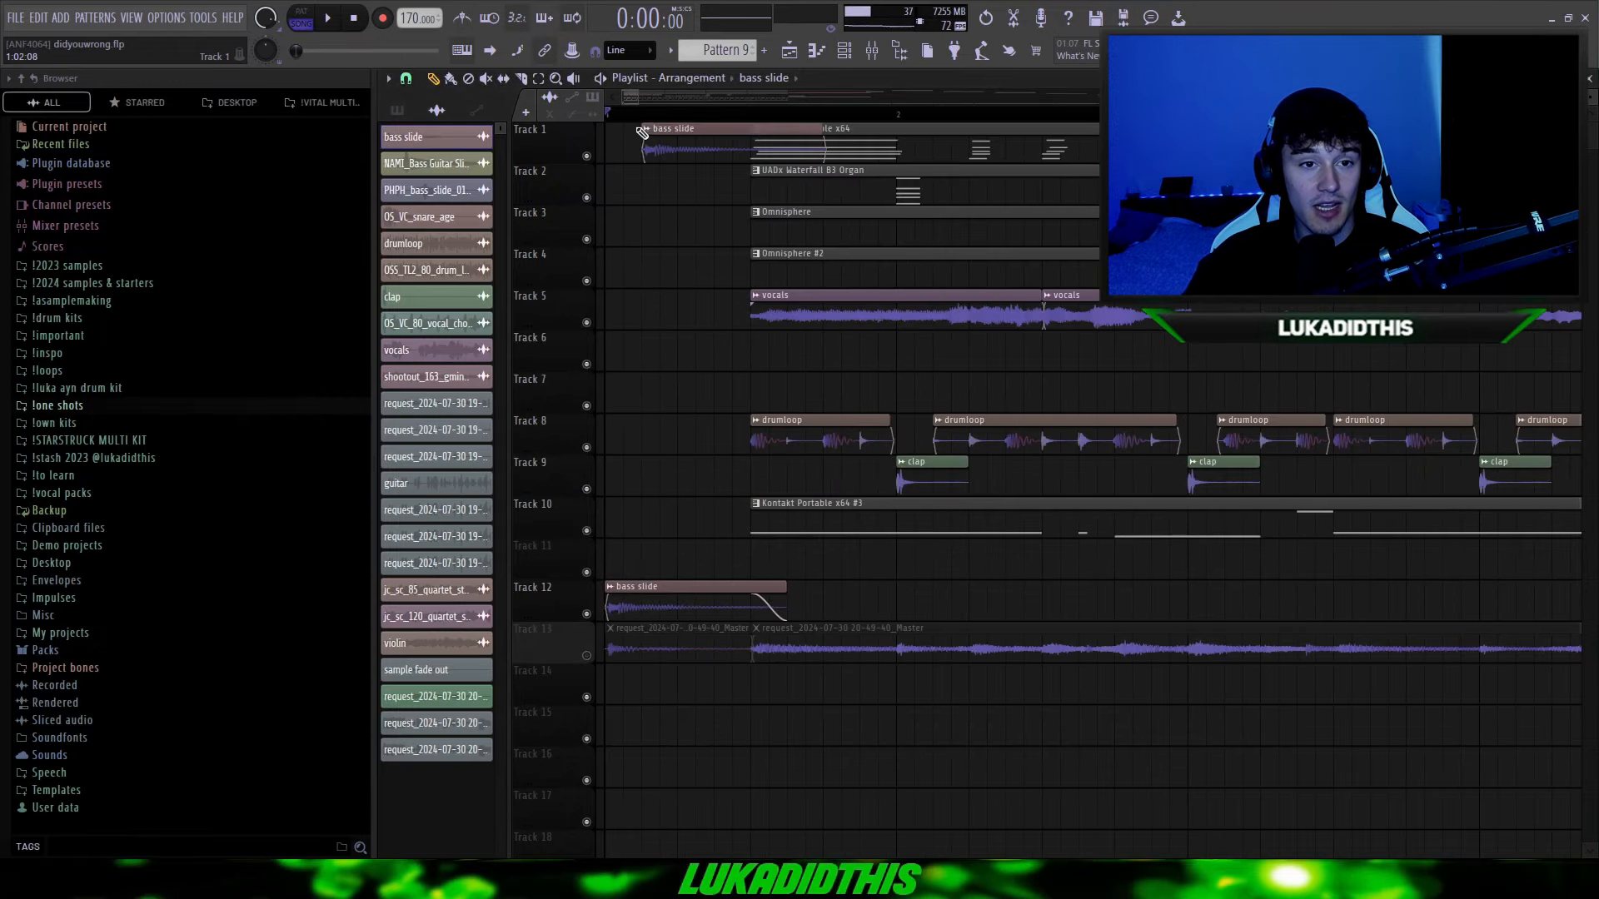
scroll(563, 472, "up", 5)
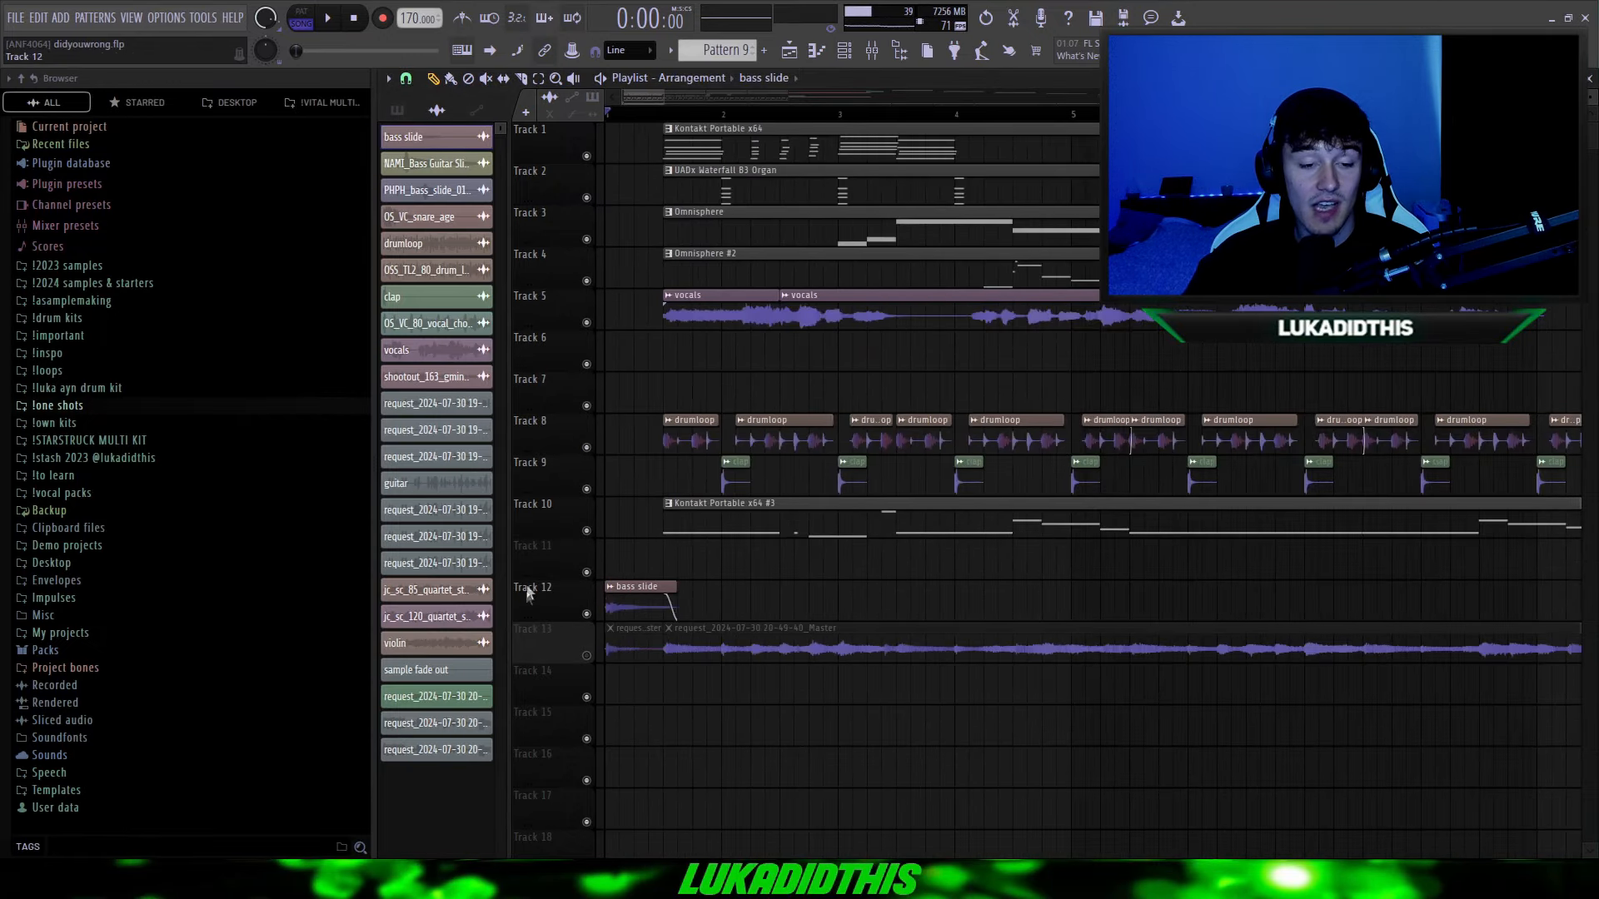
key("space")
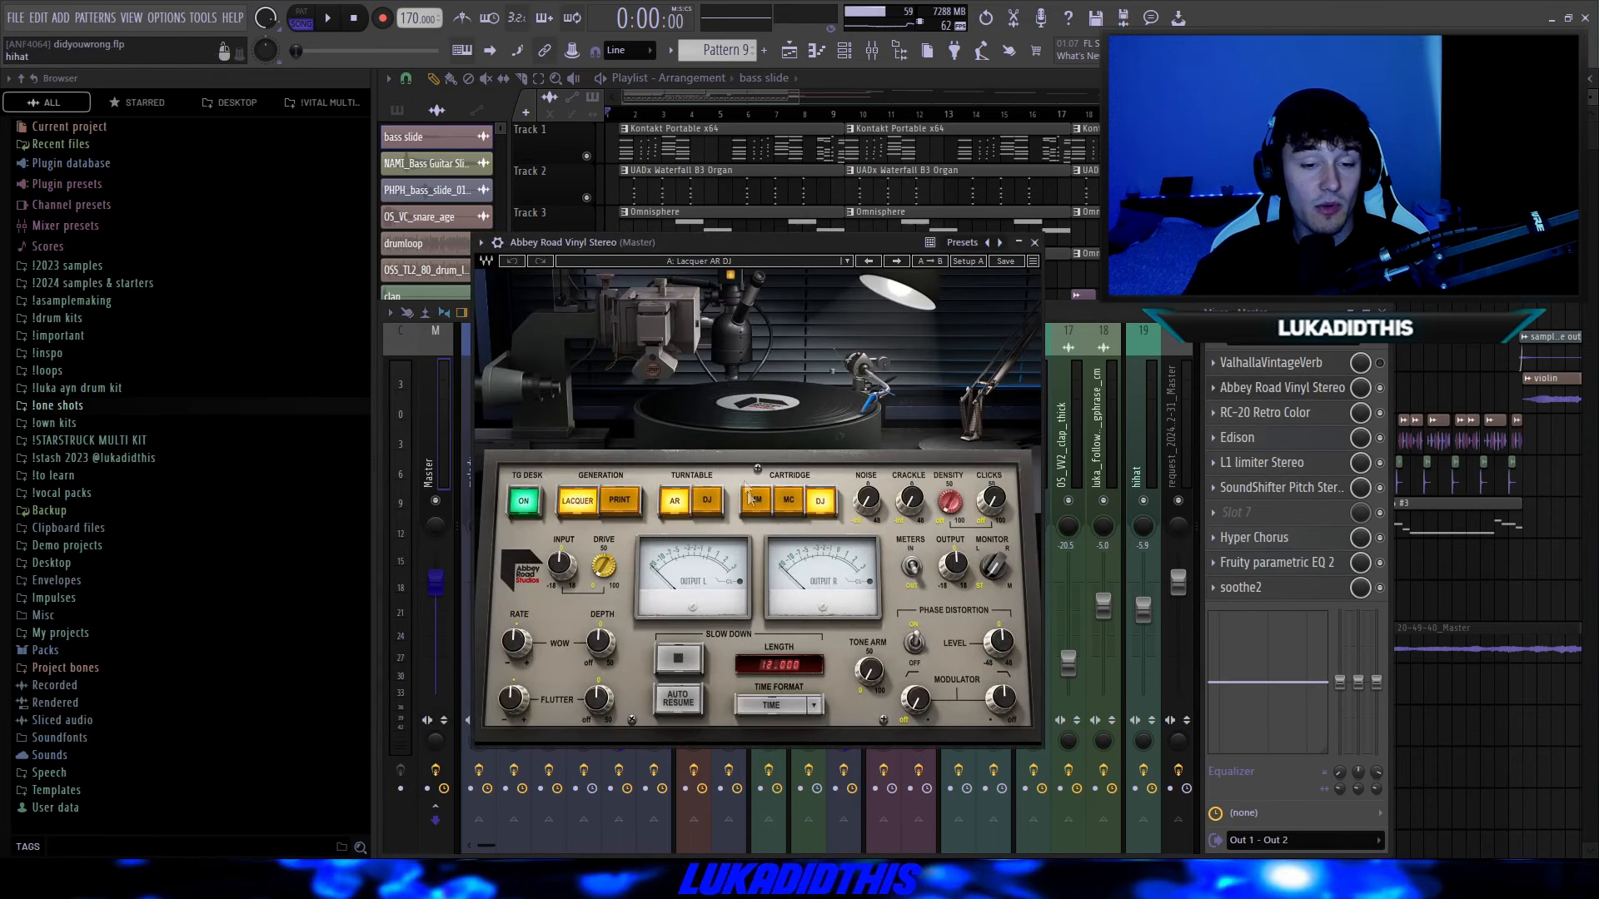
Step: Inspect the RC-20 Retro Color, L1 limiter Stereo and SoundShifter Pitch Stereo settings on the Master track
left_click(1265, 413)
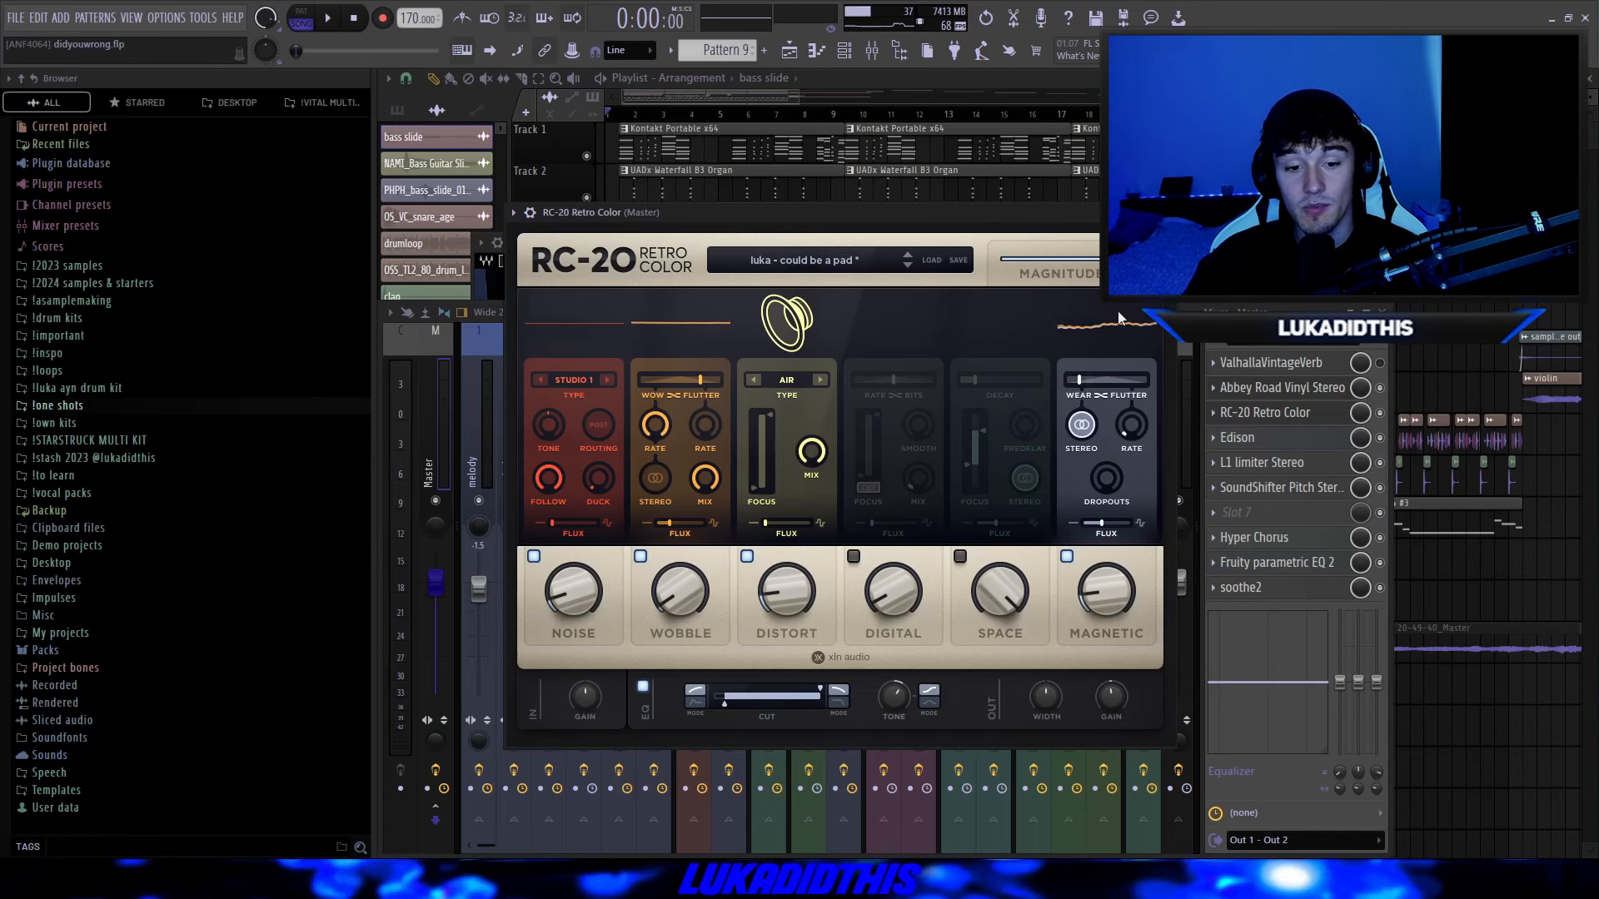
left_click(1265, 462)
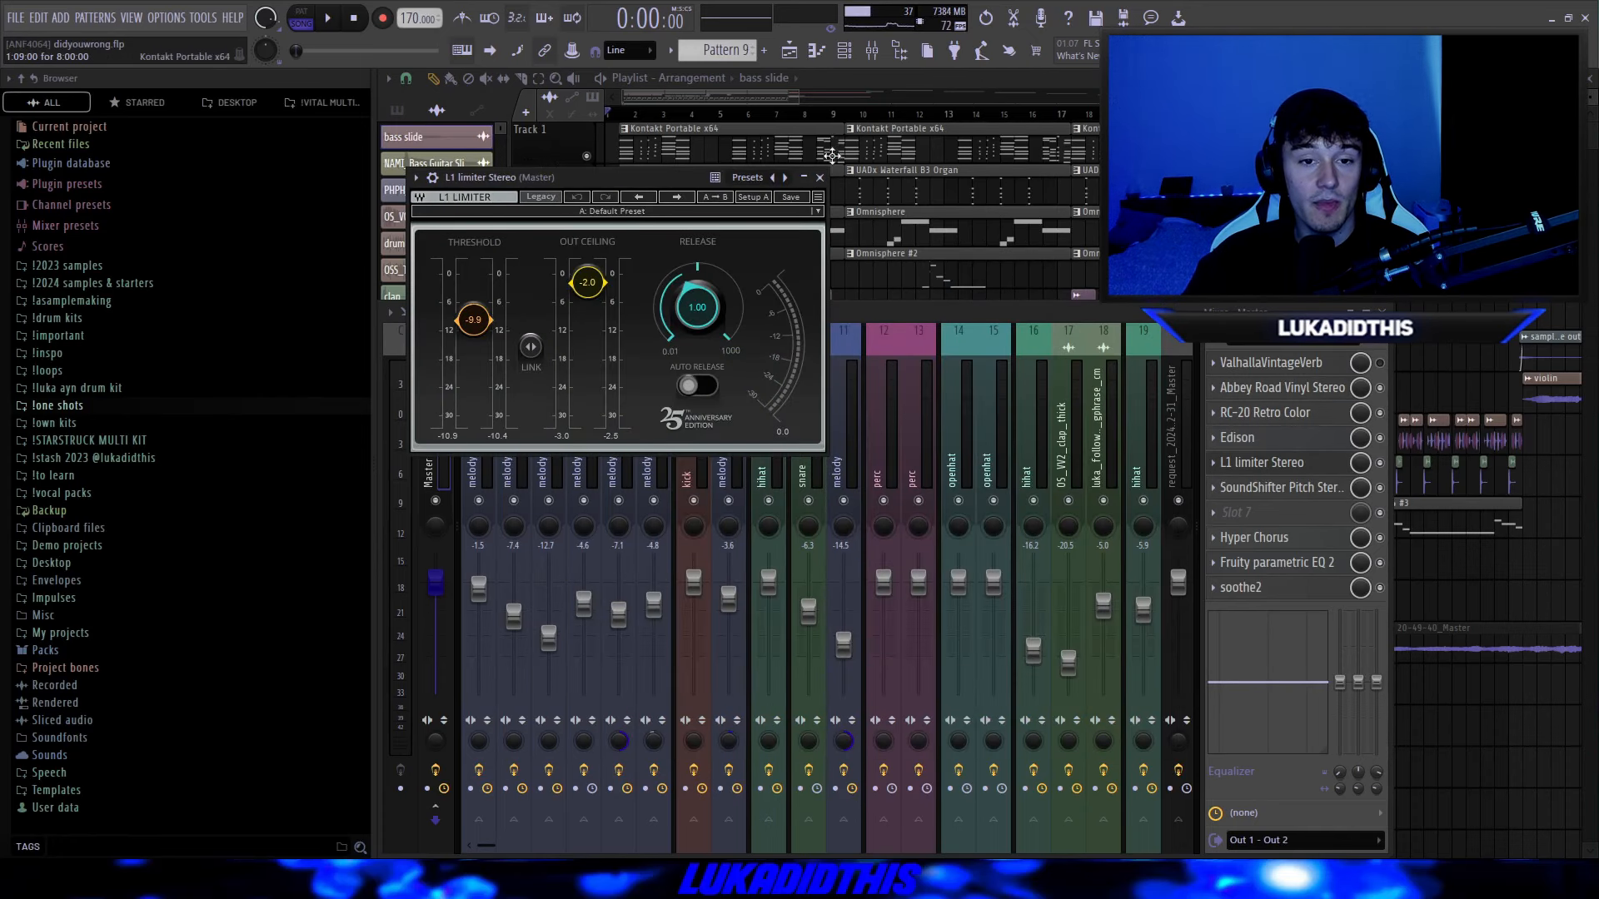
left_click(822, 178)
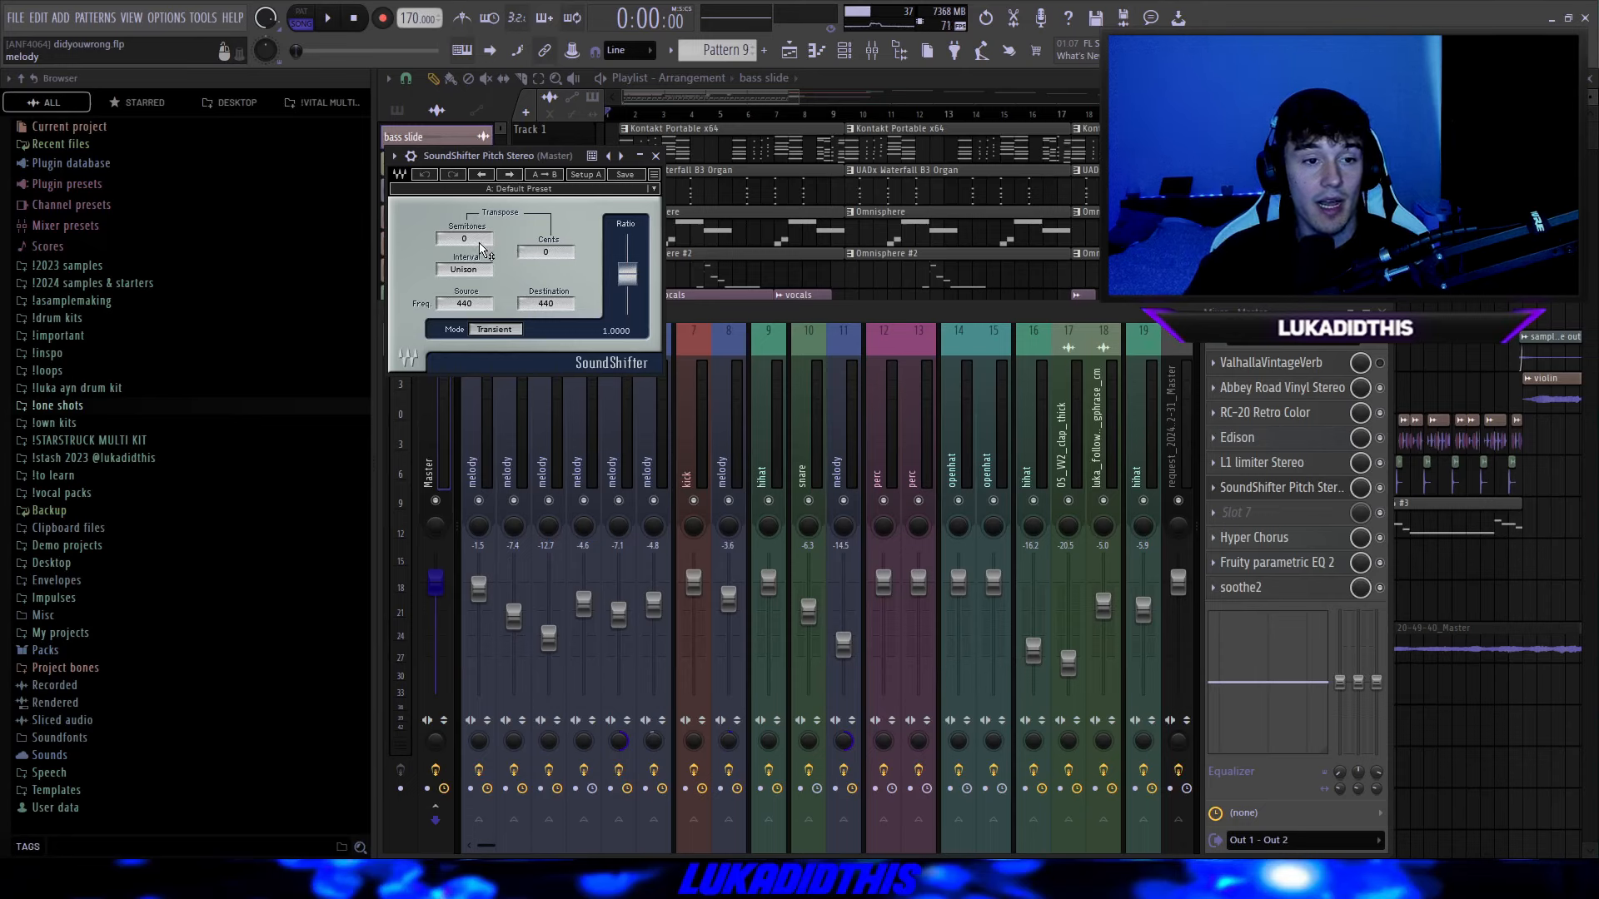
left_click(655, 156)
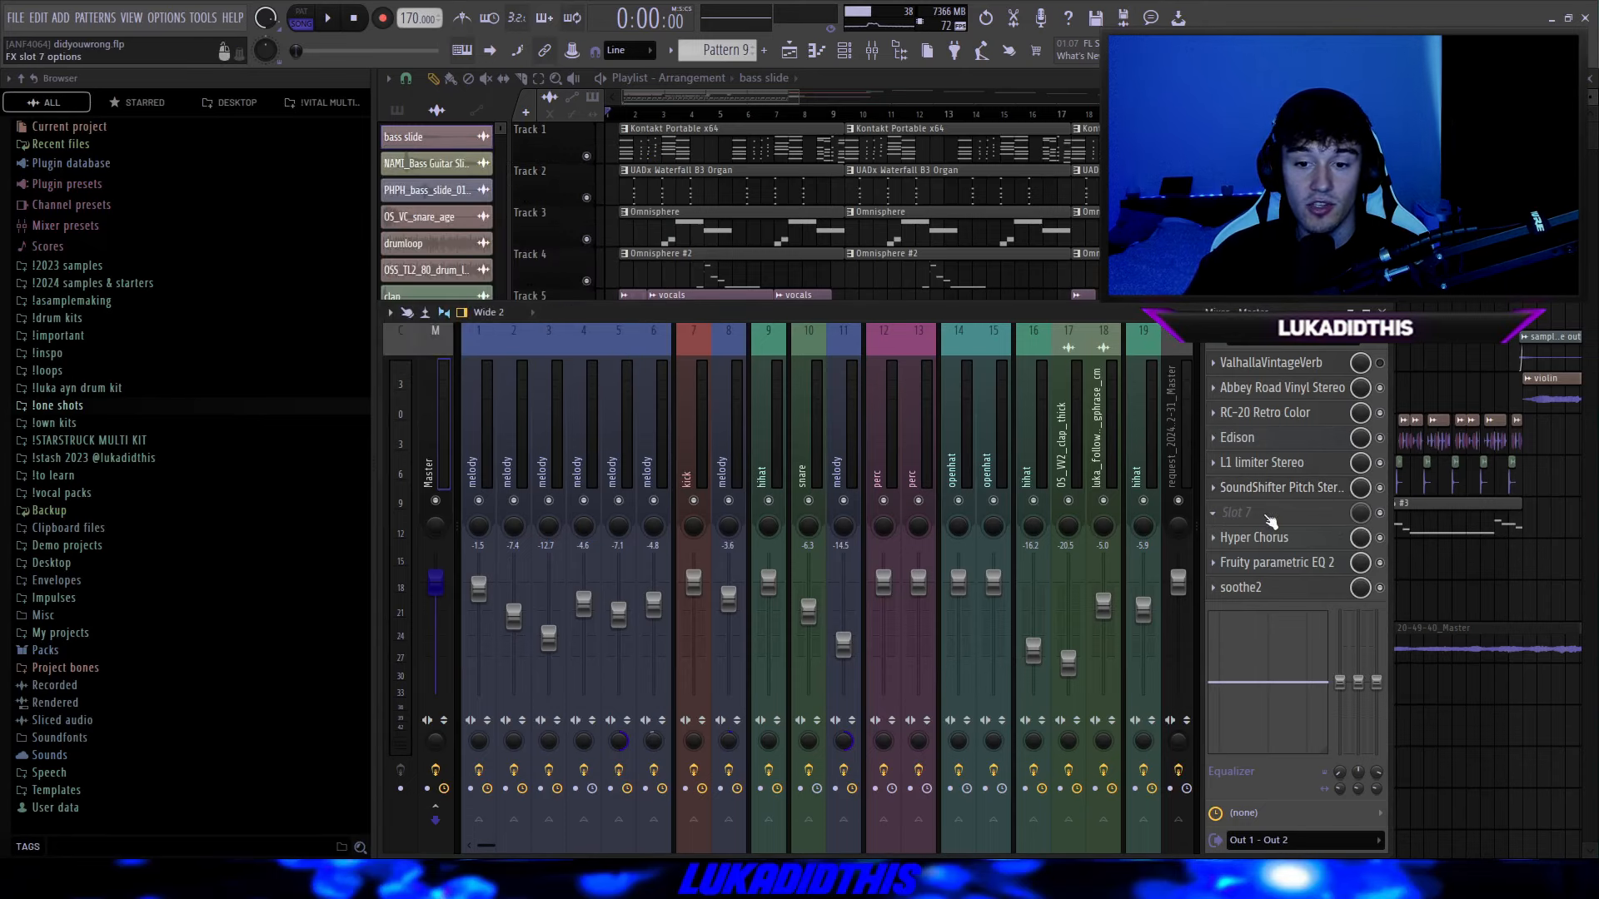
Step: Inspect the Hyper Chorus mix, Fruity parametric EQ 2 curve and soothe2 settings on the Master track, and close soothe2
left_click(1258, 538)
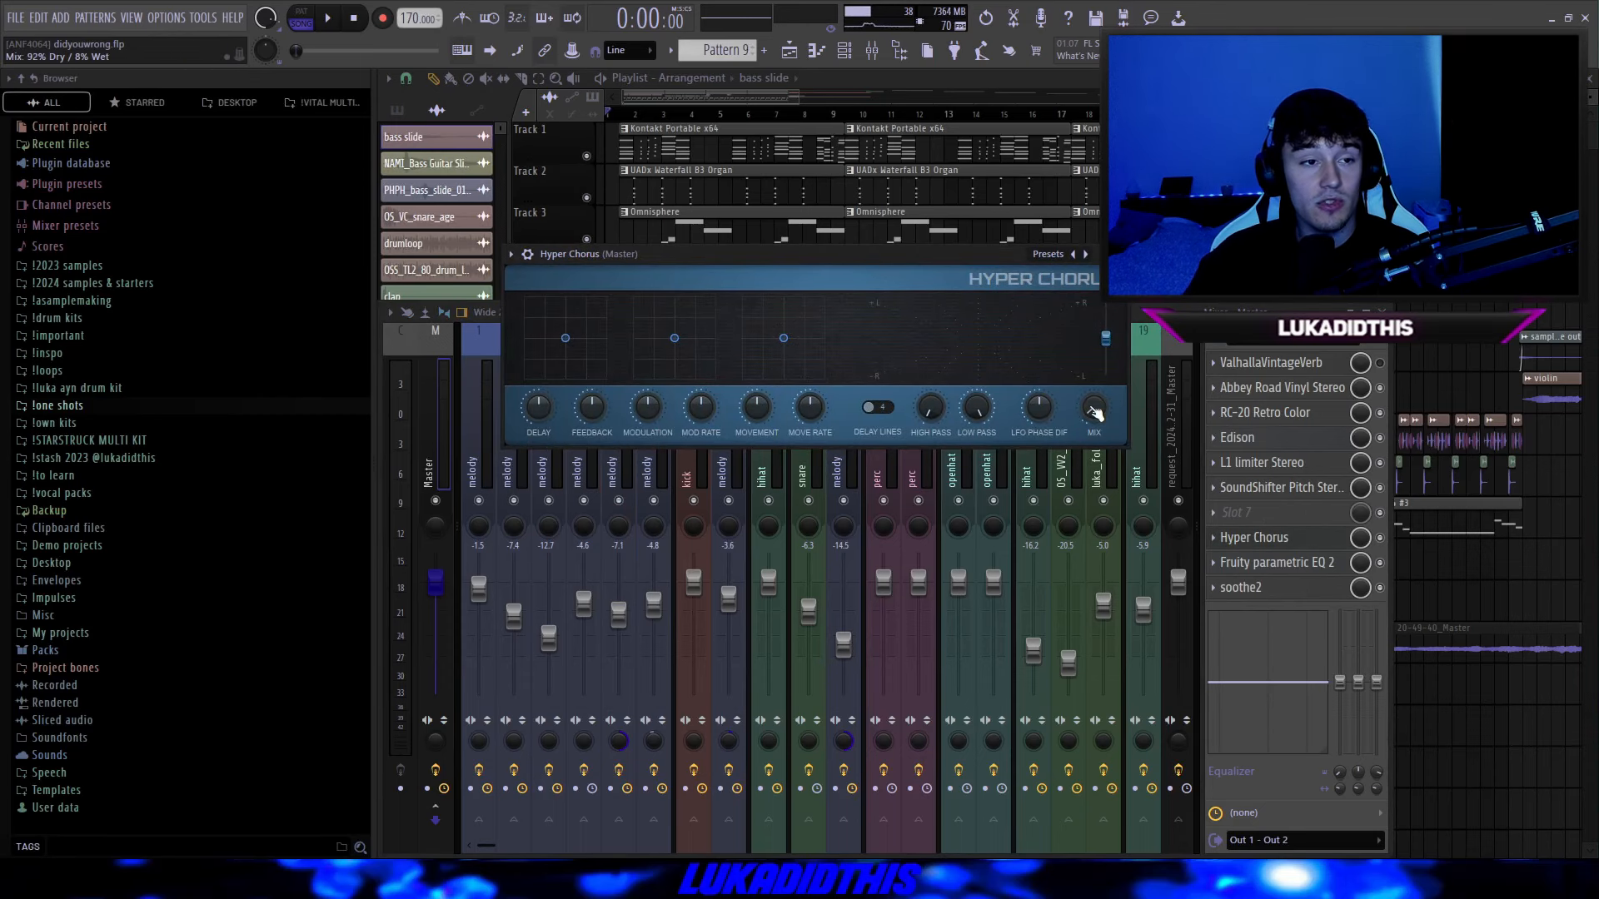
left_click(1257, 563)
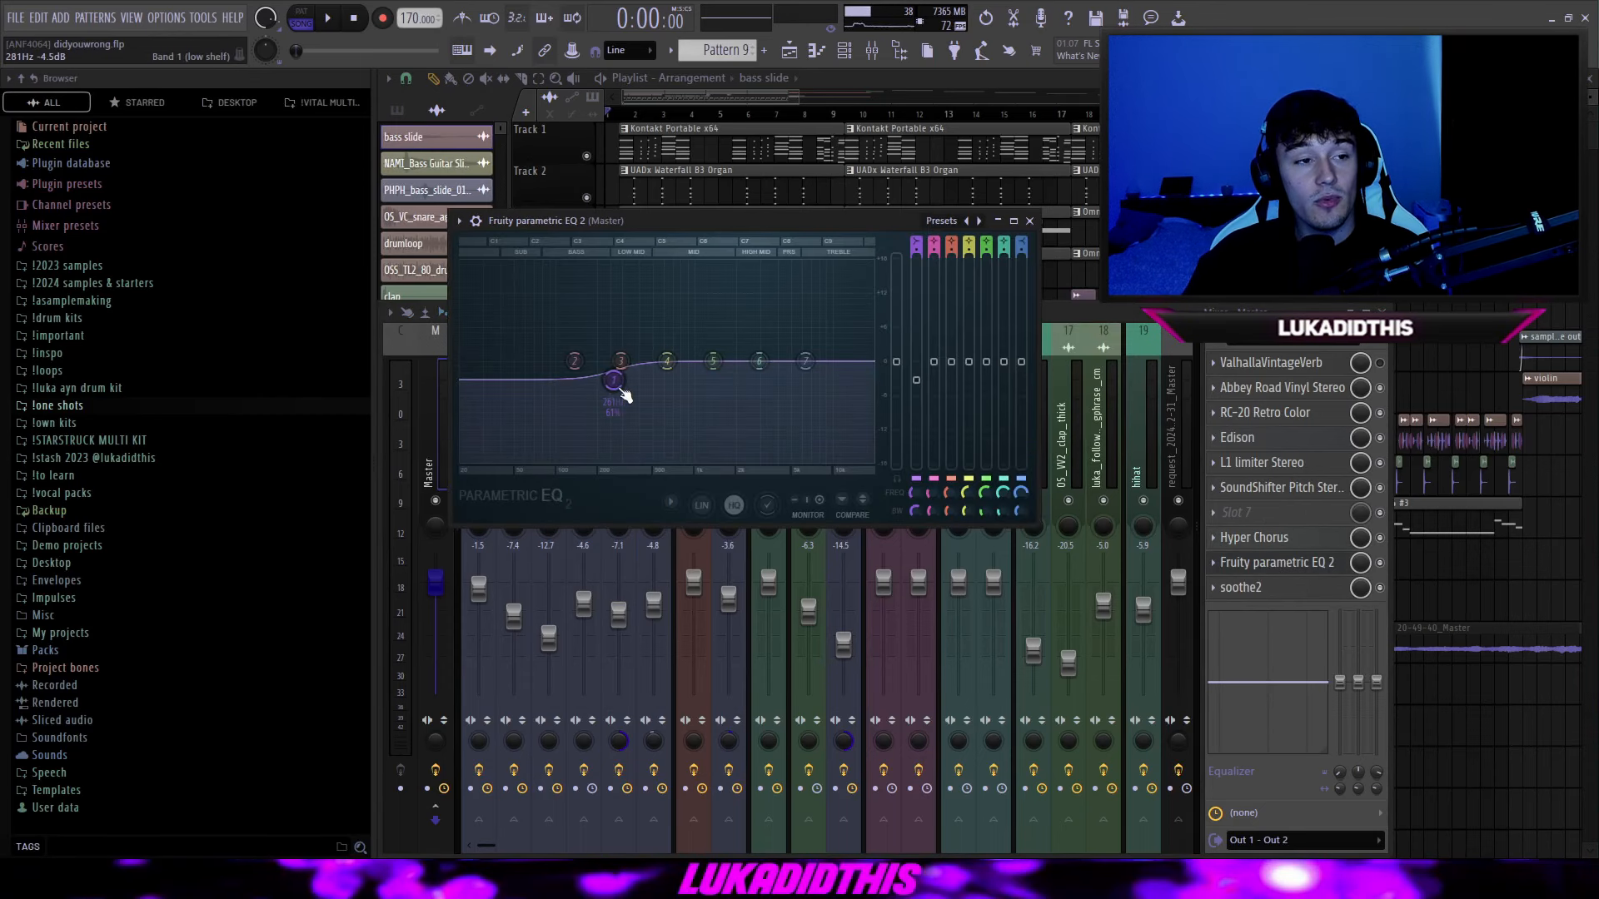
left_click(1241, 588)
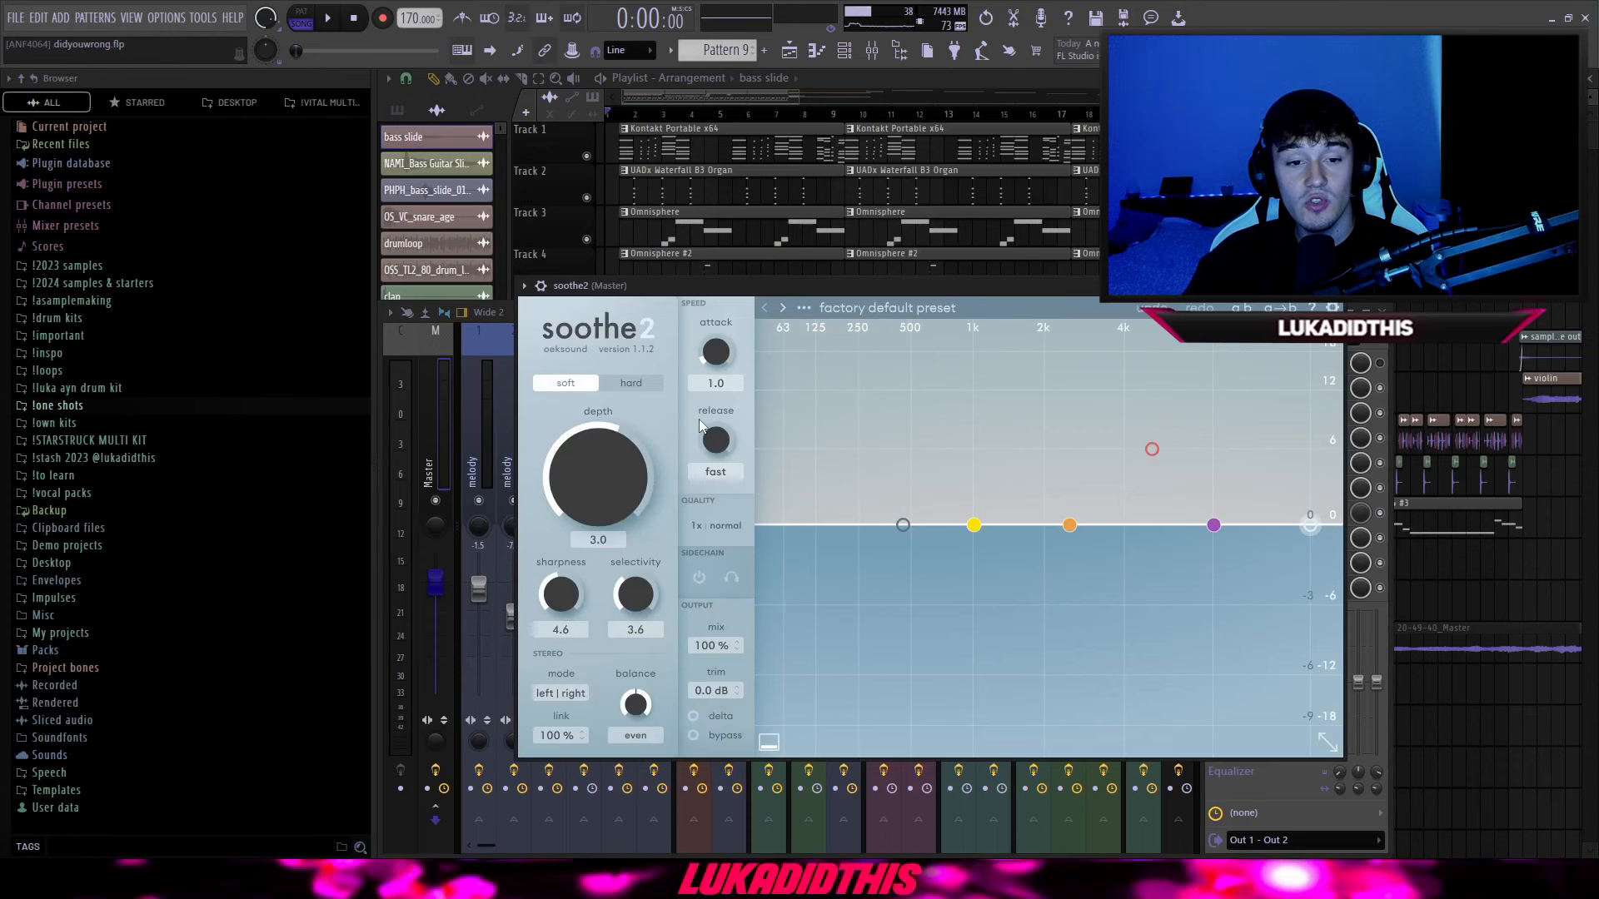
left_click(1335, 286)
double_click(1416, 639)
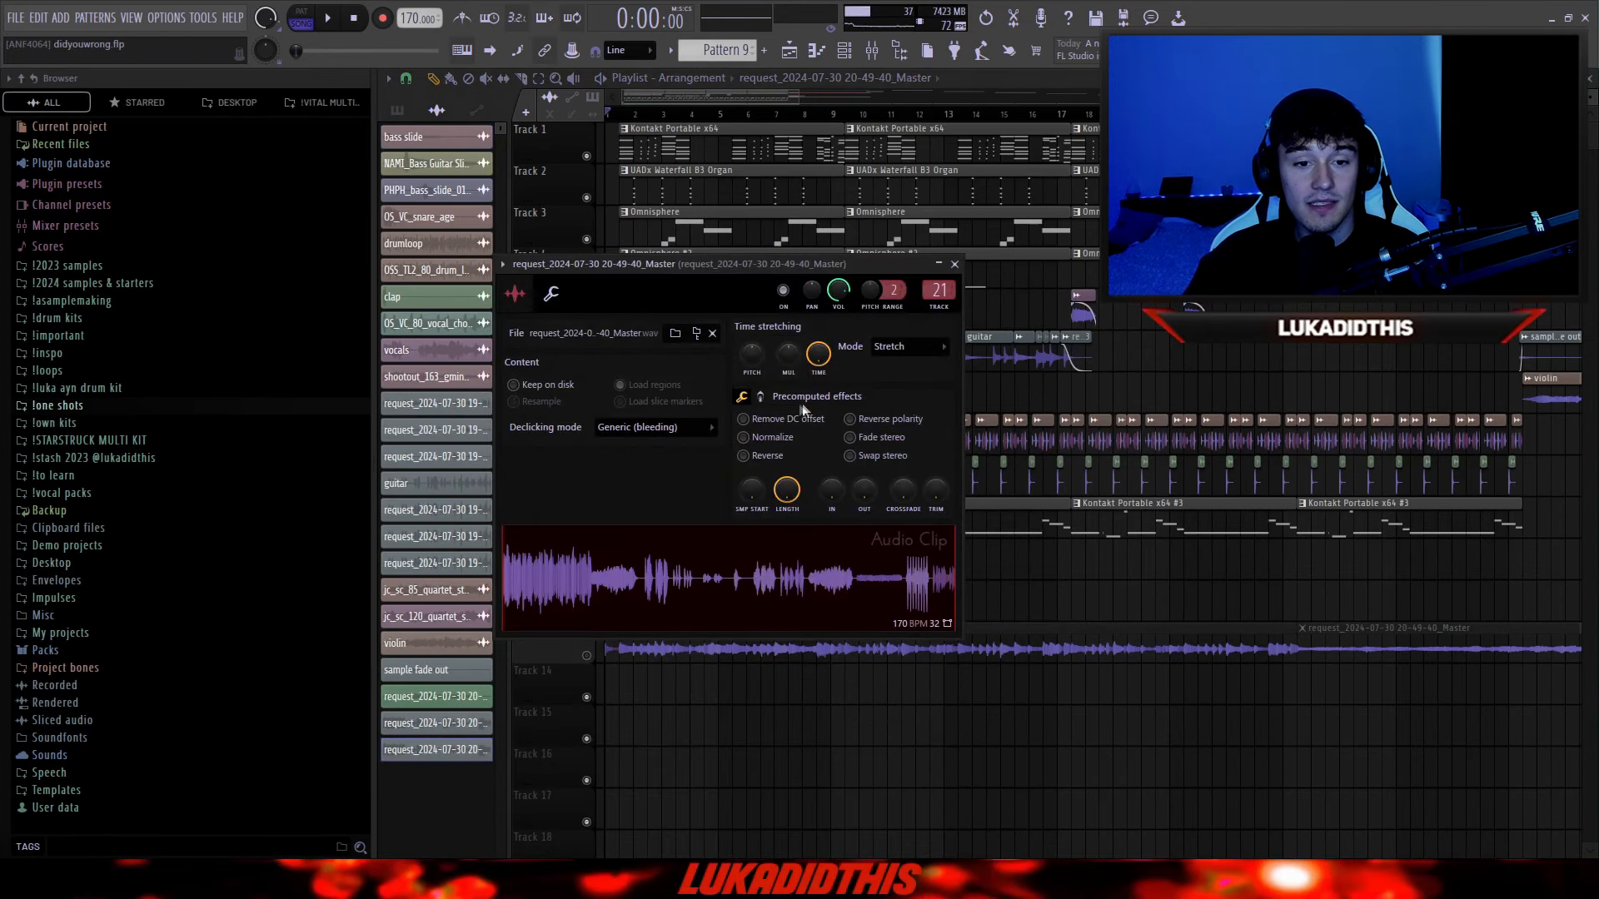
left_click(761, 397)
left_click(741, 397)
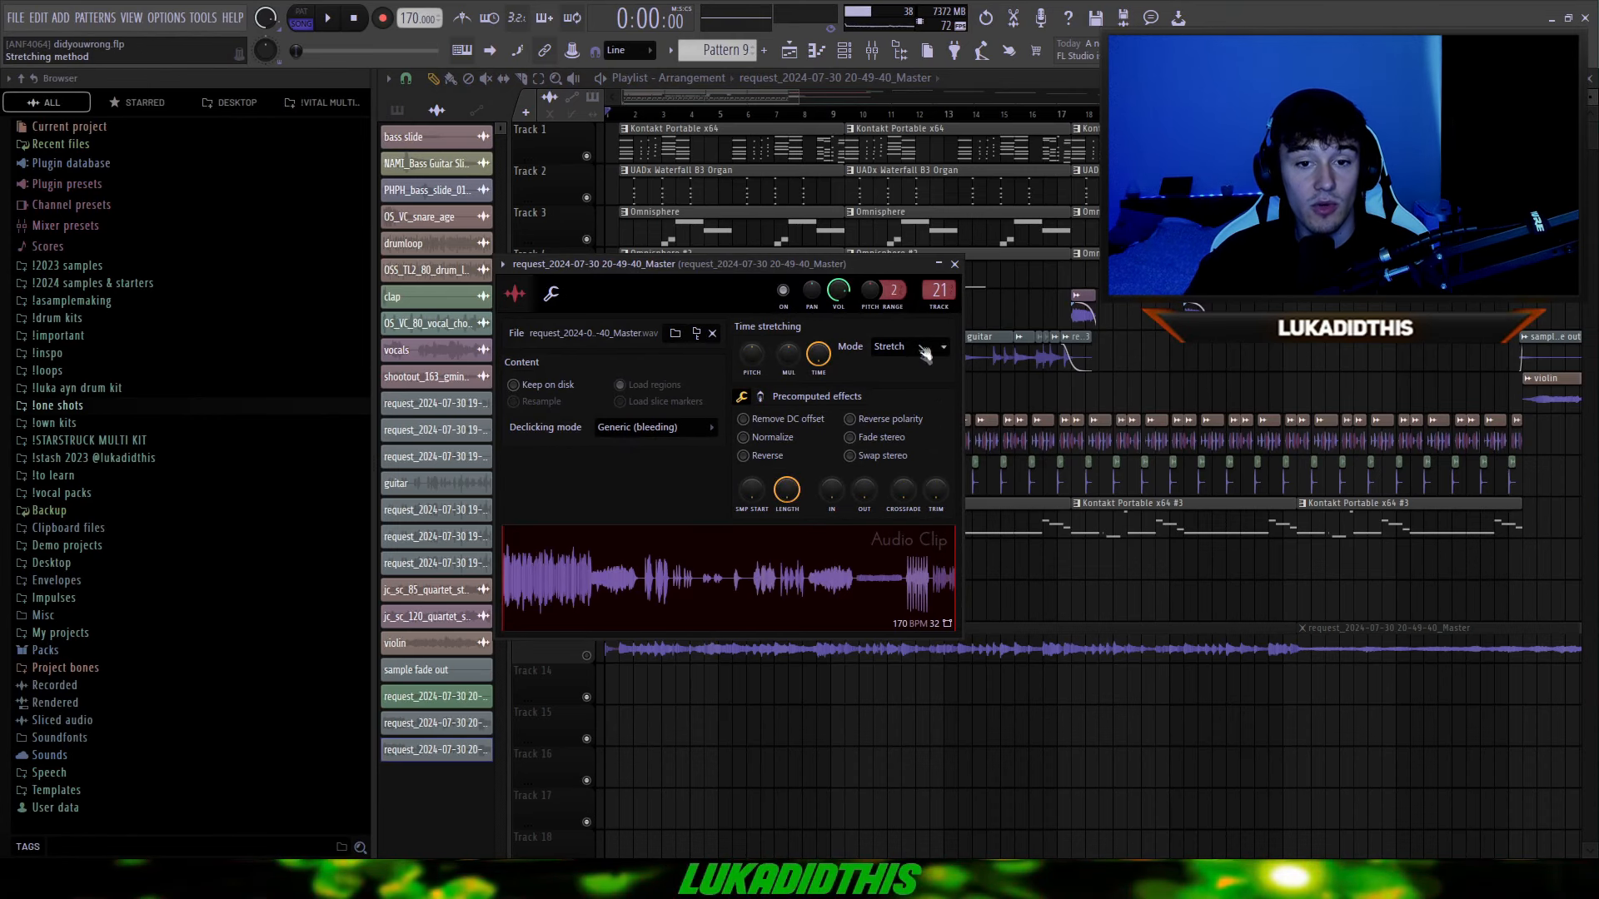
double_click(938, 290)
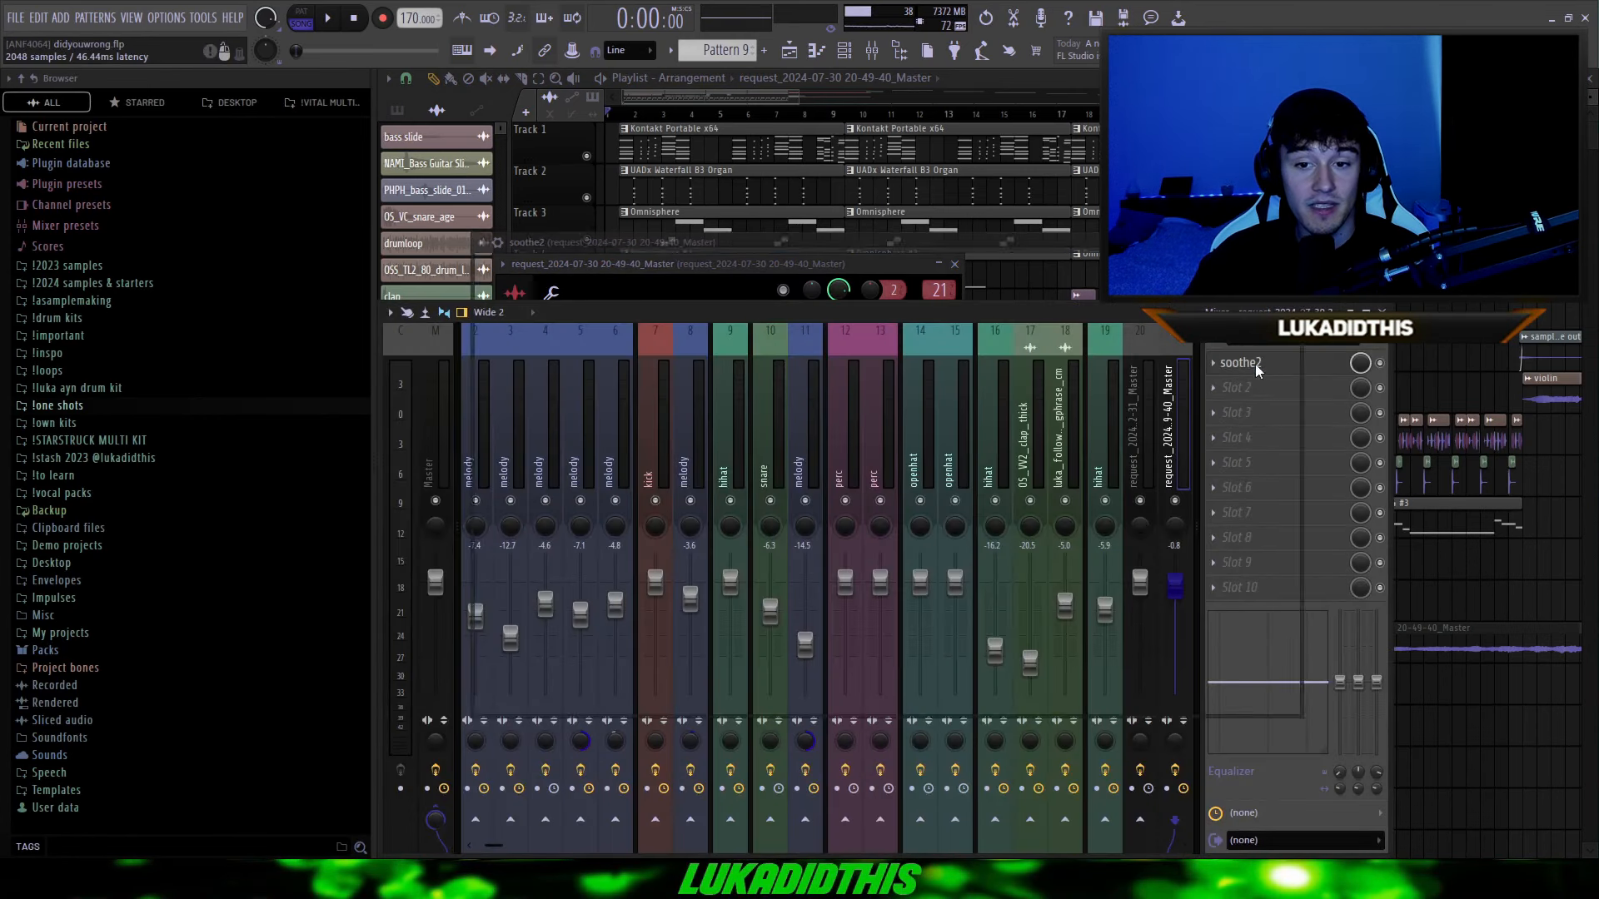
left_click(1260, 368)
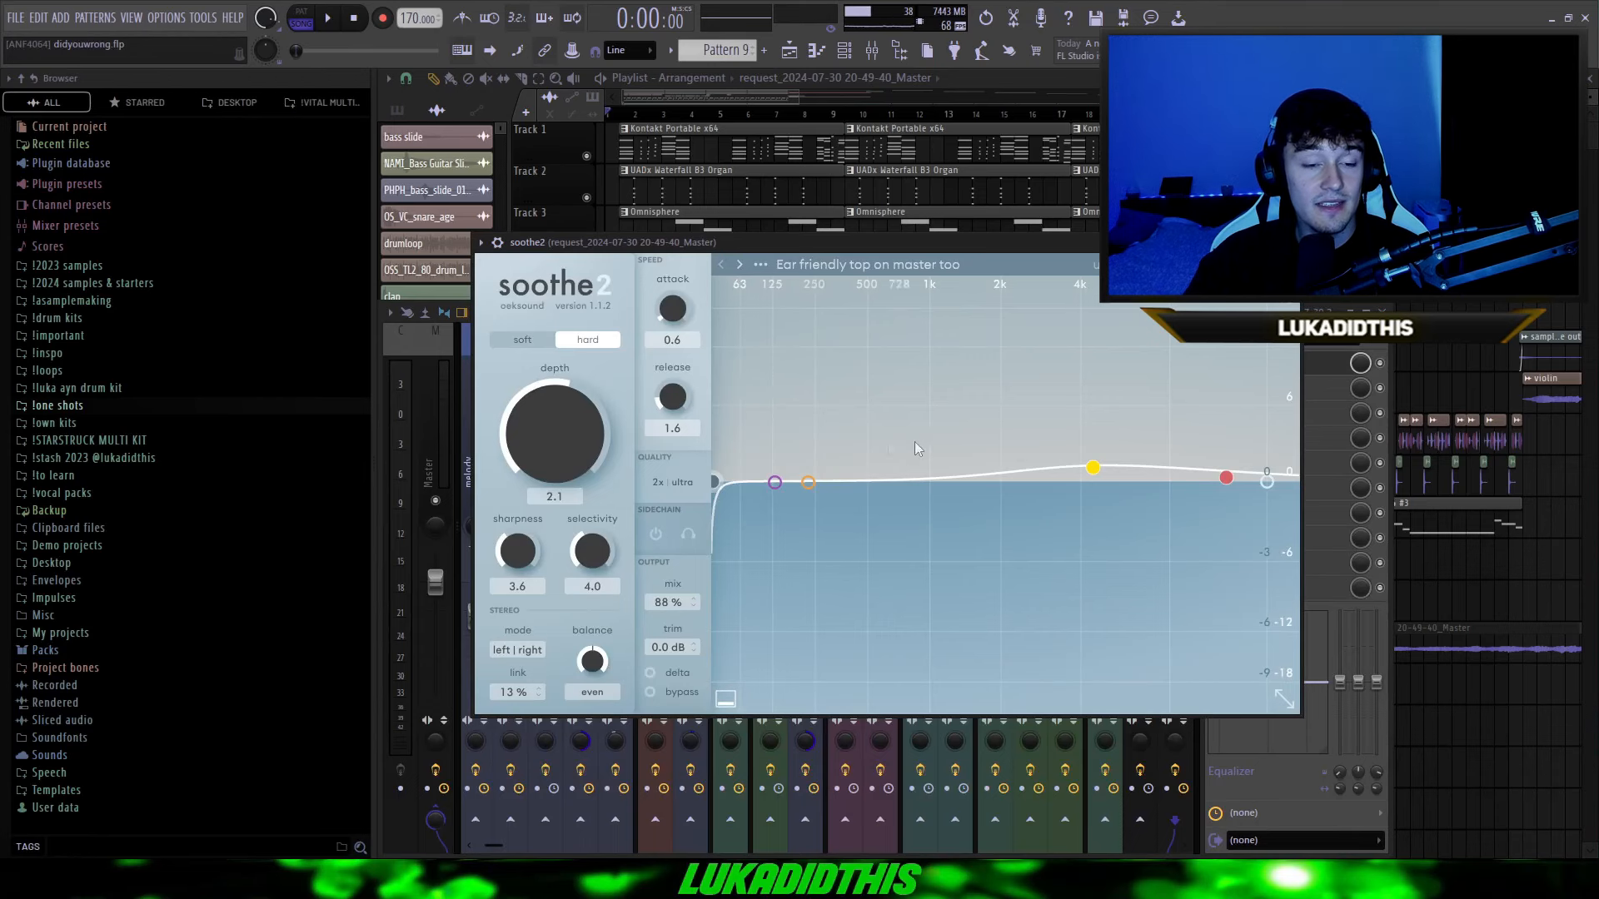
left_click(1474, 717)
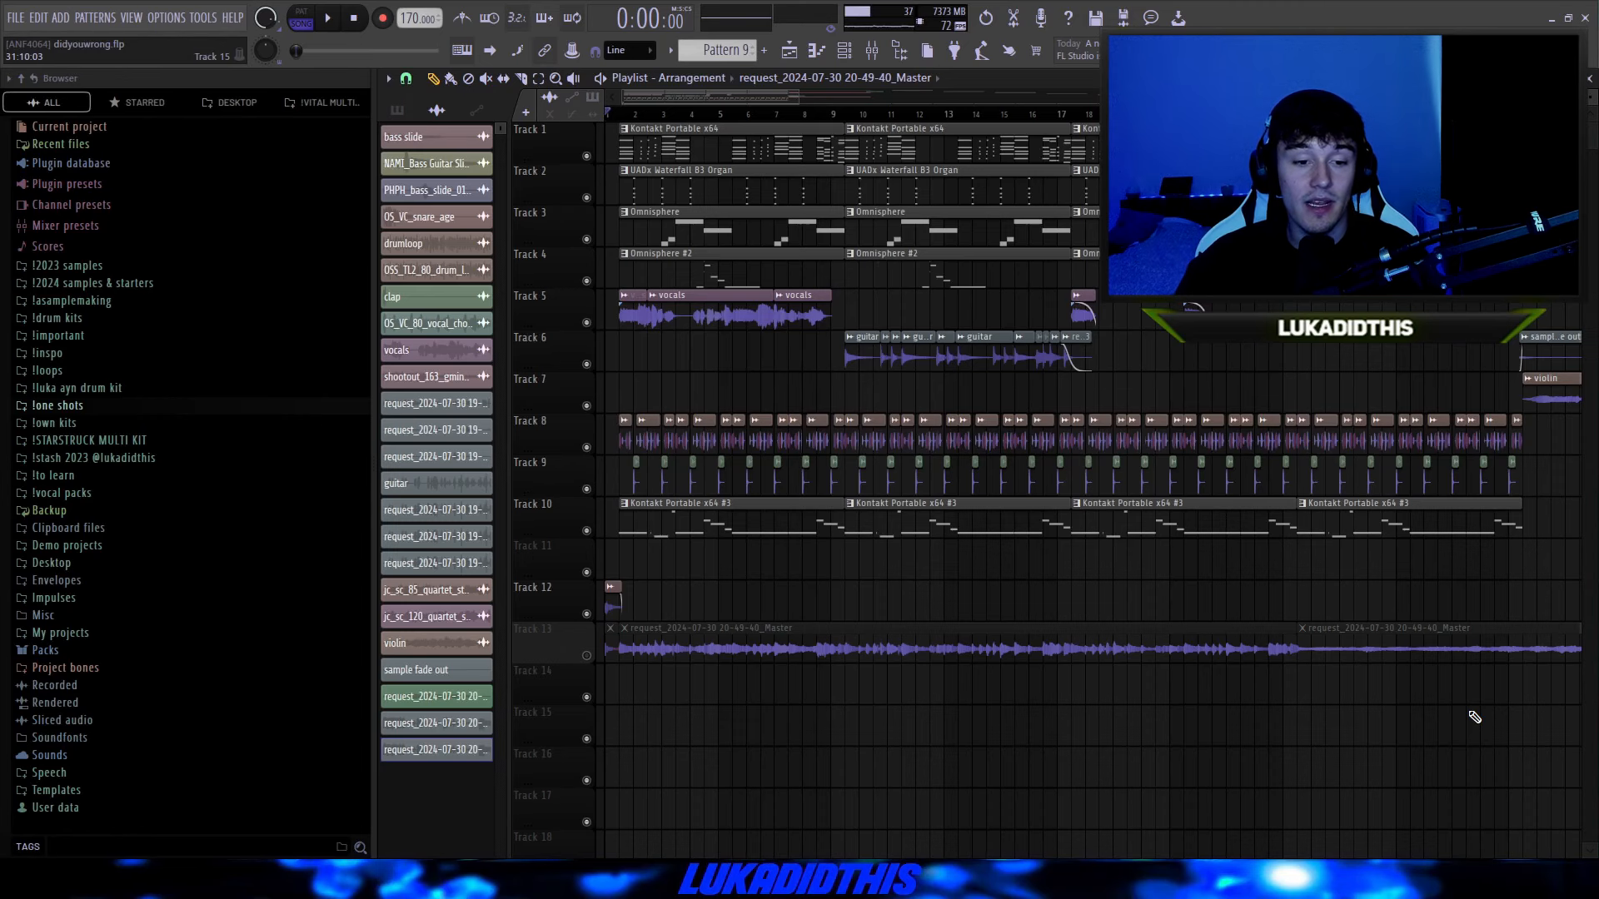
Step: Solo Track 13 in the playlist and view how the rendered master clips are arranged along it
right_click(587, 655)
scroll(812, 727, "down", 3)
scroll(851, 691, "down", 2)
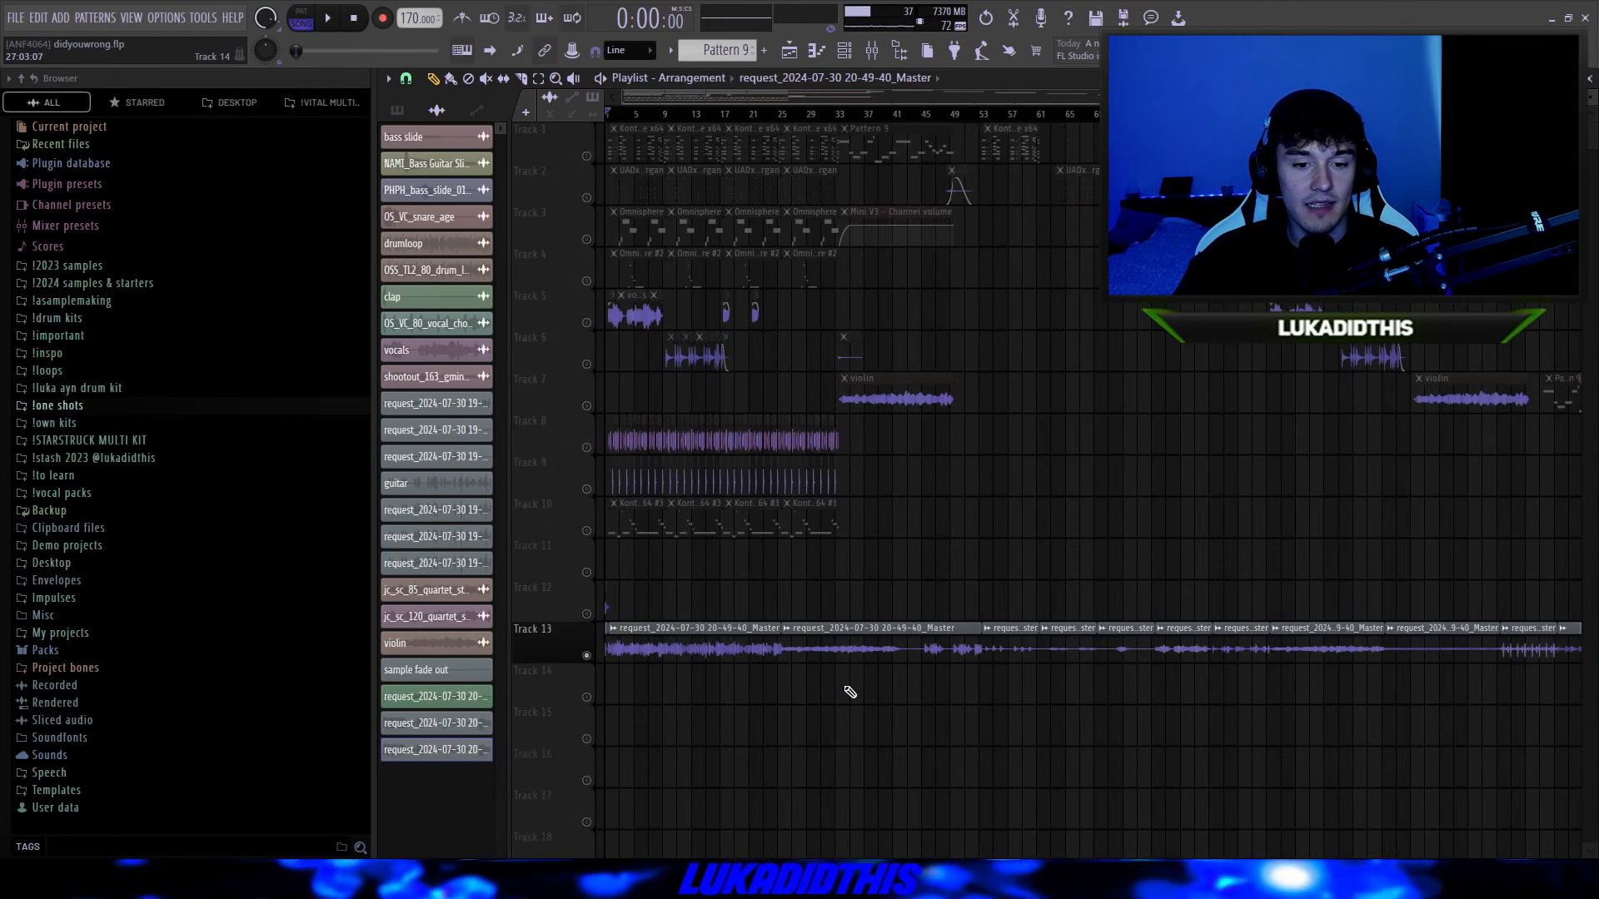
scroll(957, 497, "up", 5)
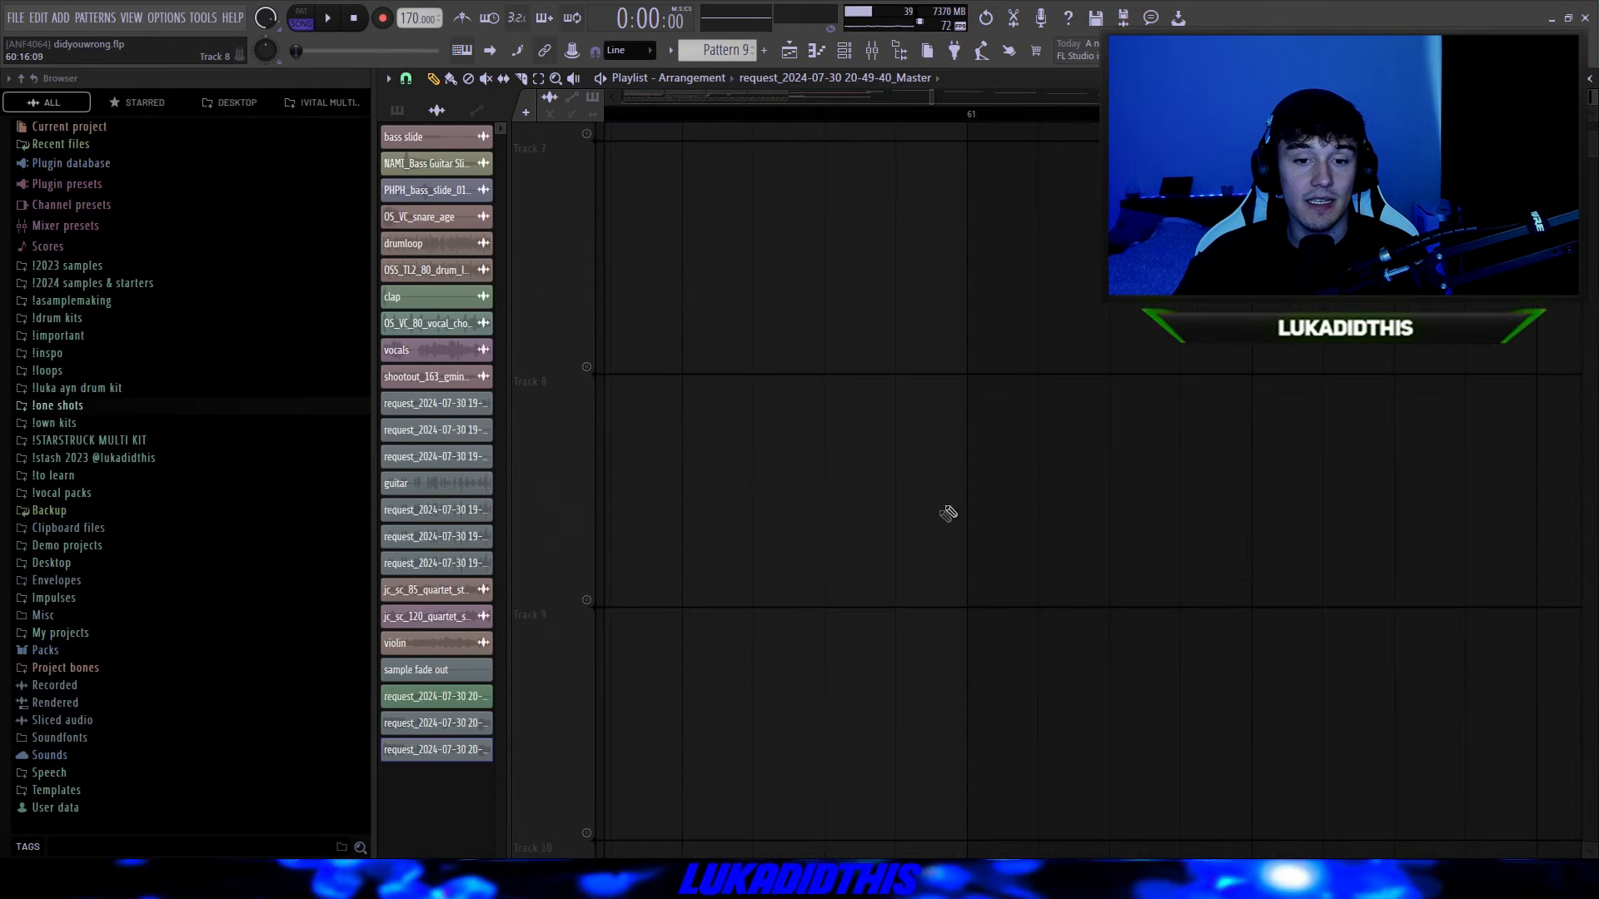
Step: Look over the mixer, close it, and view the rendered master clips on Track 13 of the playlist
left_click(872, 52)
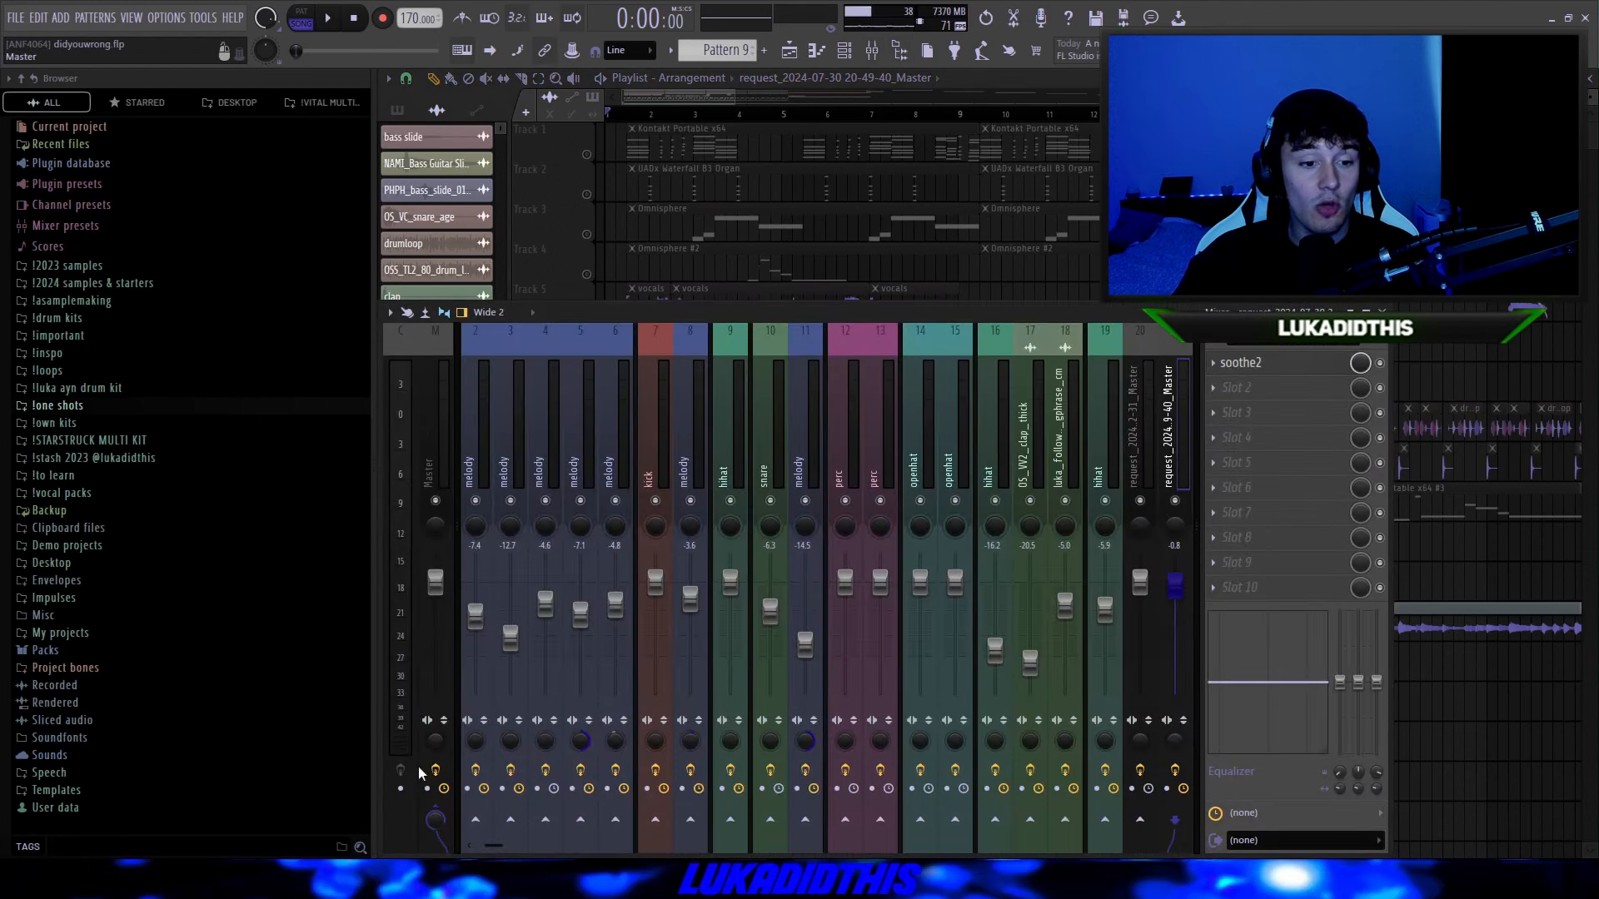
key("F9")
scroll(875, 691, "down", 3)
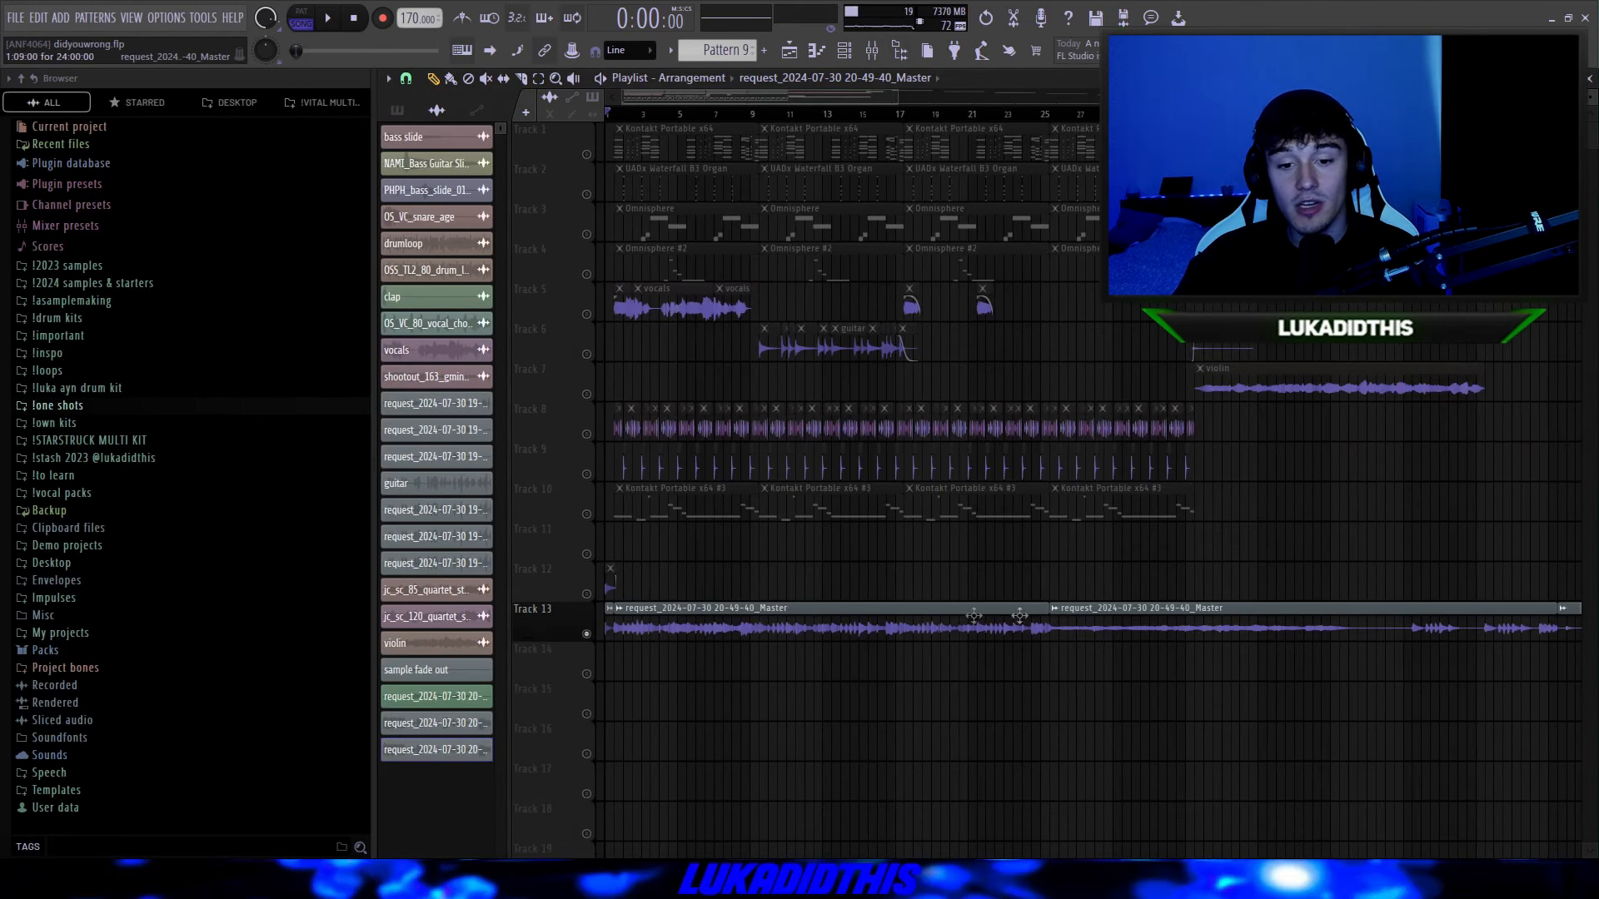
scroll(630, 273, "down", 1)
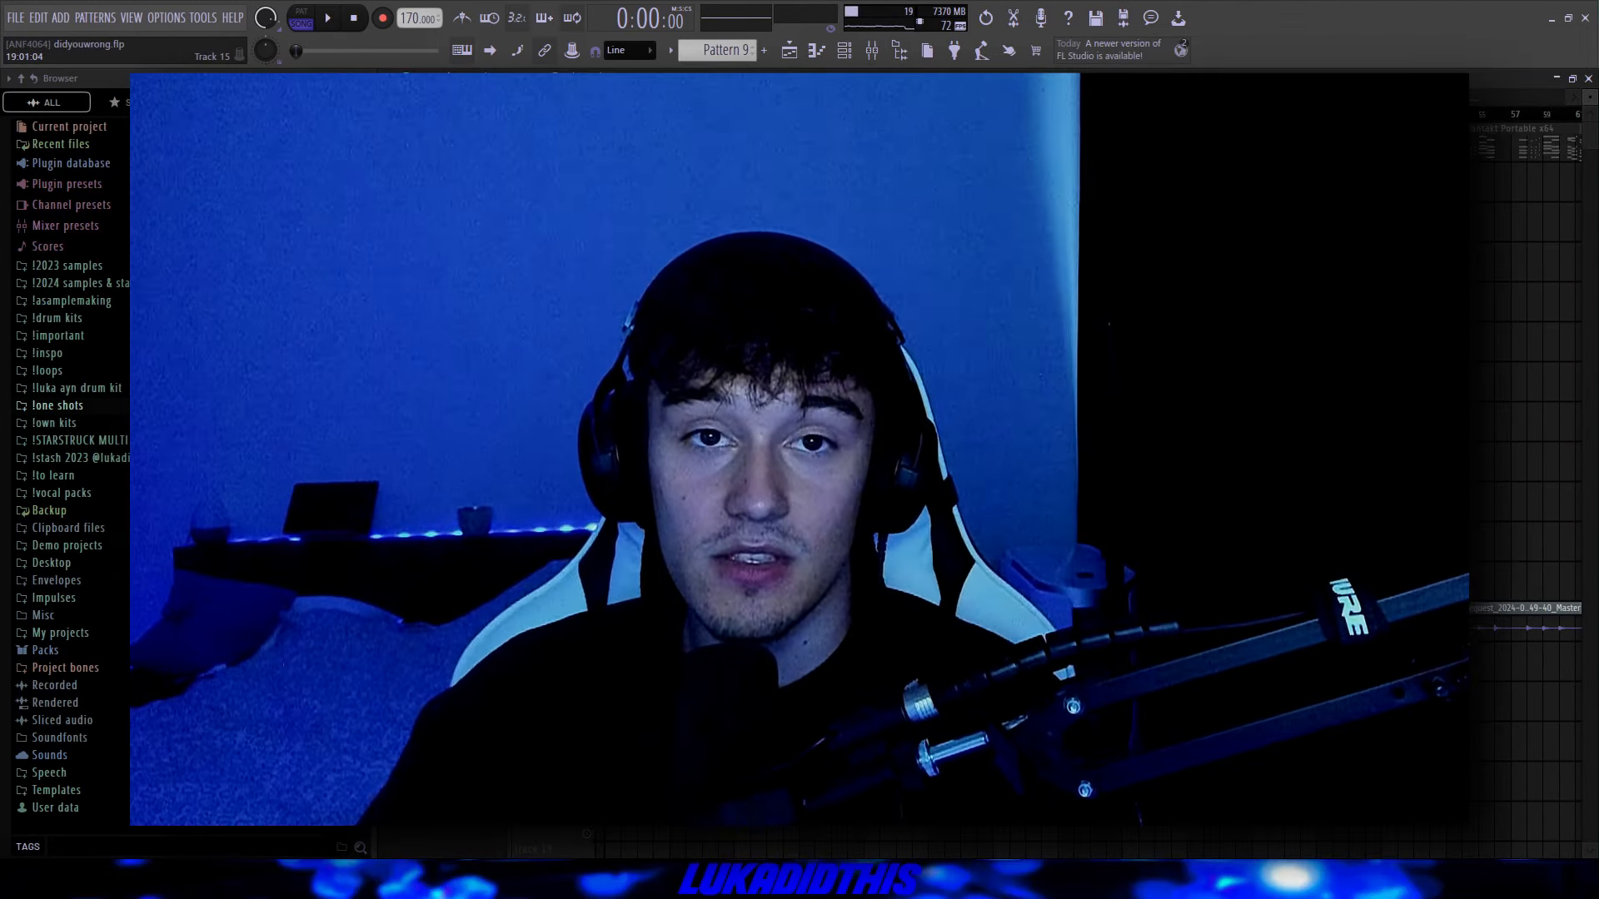